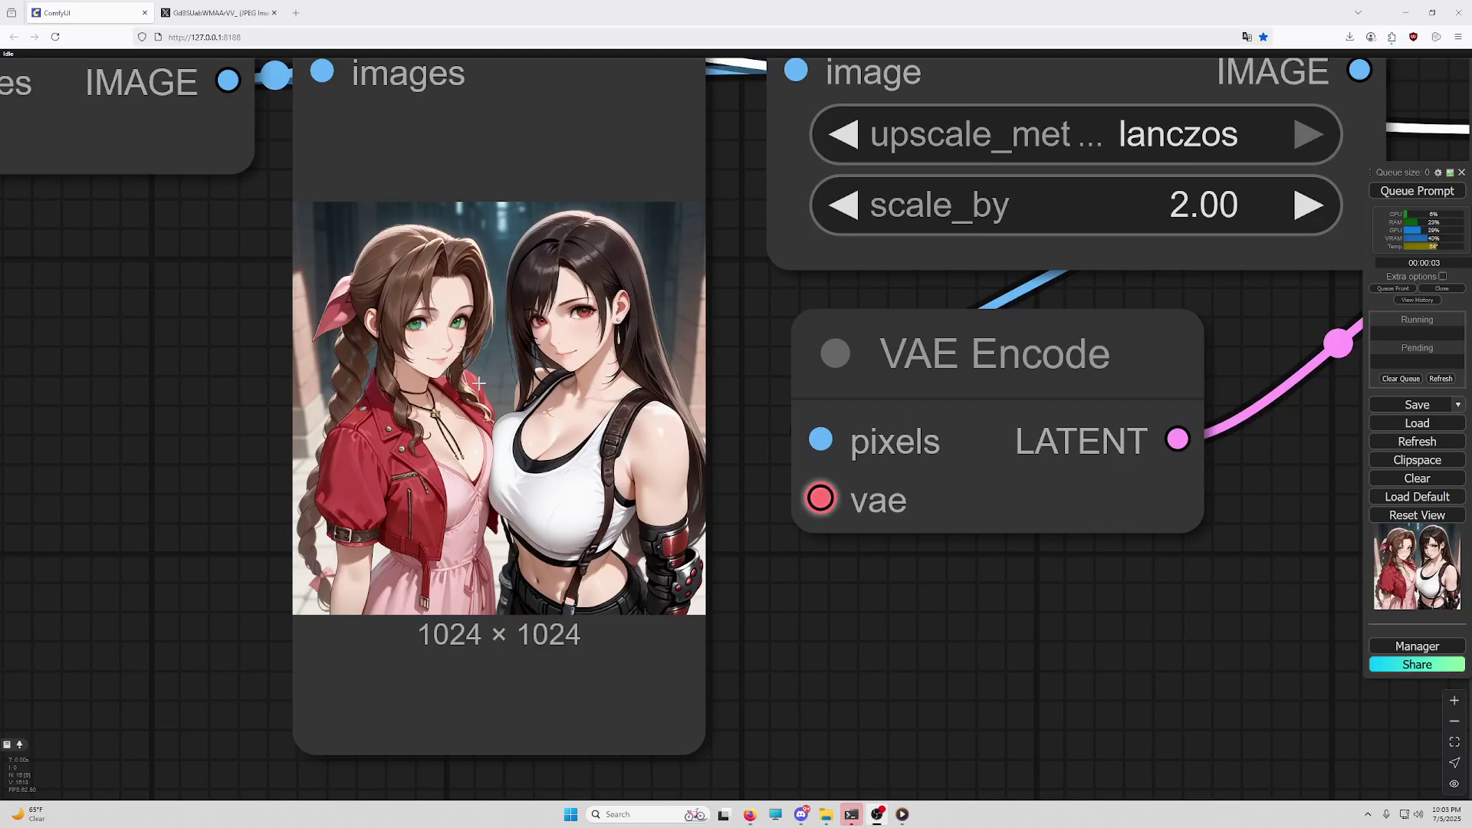
Examine the two characters' faces and eyes in the 1024 × 1024 preview and in the upscaled 2048 × 2048 preview.
{"action": "scroll", "coordinate": [537, 347], "scroll_direction": "up", "scroll_amount": 8}
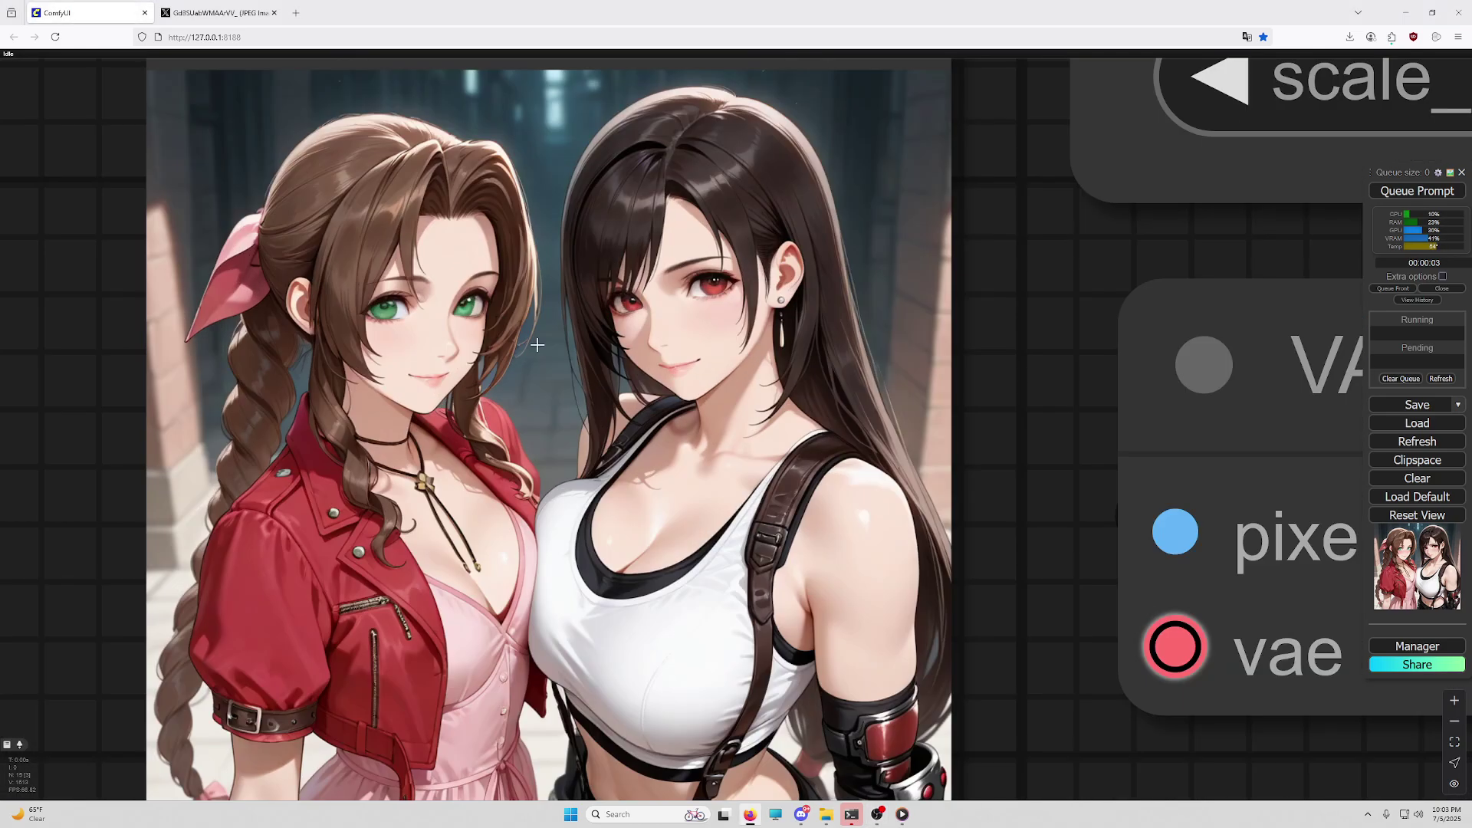
{"action": "scroll", "coordinate": [469, 339], "scroll_direction": "down", "scroll_amount": 3}
{"action": "left_click", "coordinate": [534, 357]}
{"action": "scroll", "coordinate": [40, 383], "scroll_direction": "down", "scroll_amount": 18}
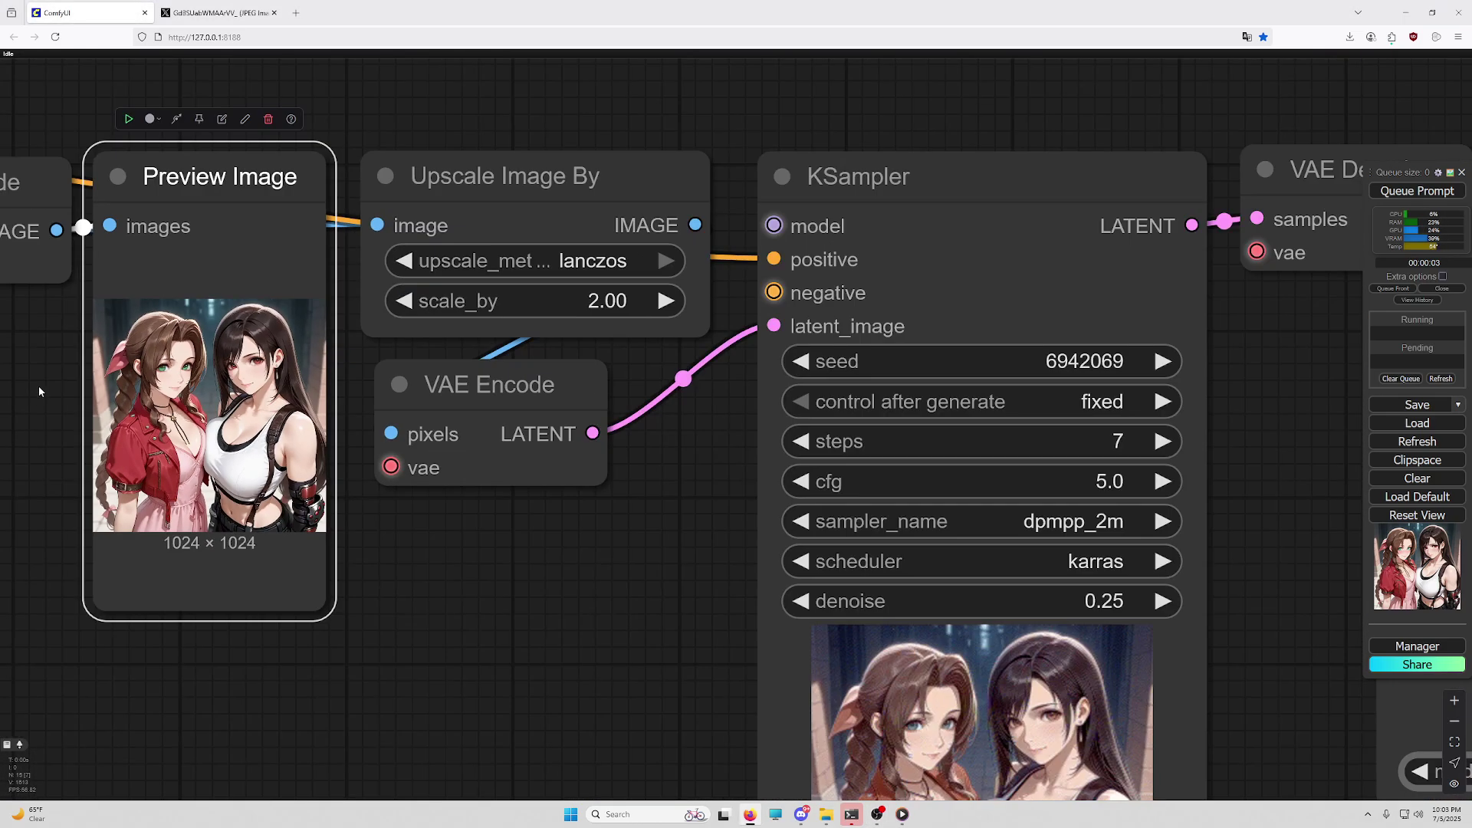
{"action": "left_click_drag", "start_coordinate": [661, 394], "coordinate": [561, 382]}
{"action": "left_click", "coordinate": [366, 300]}
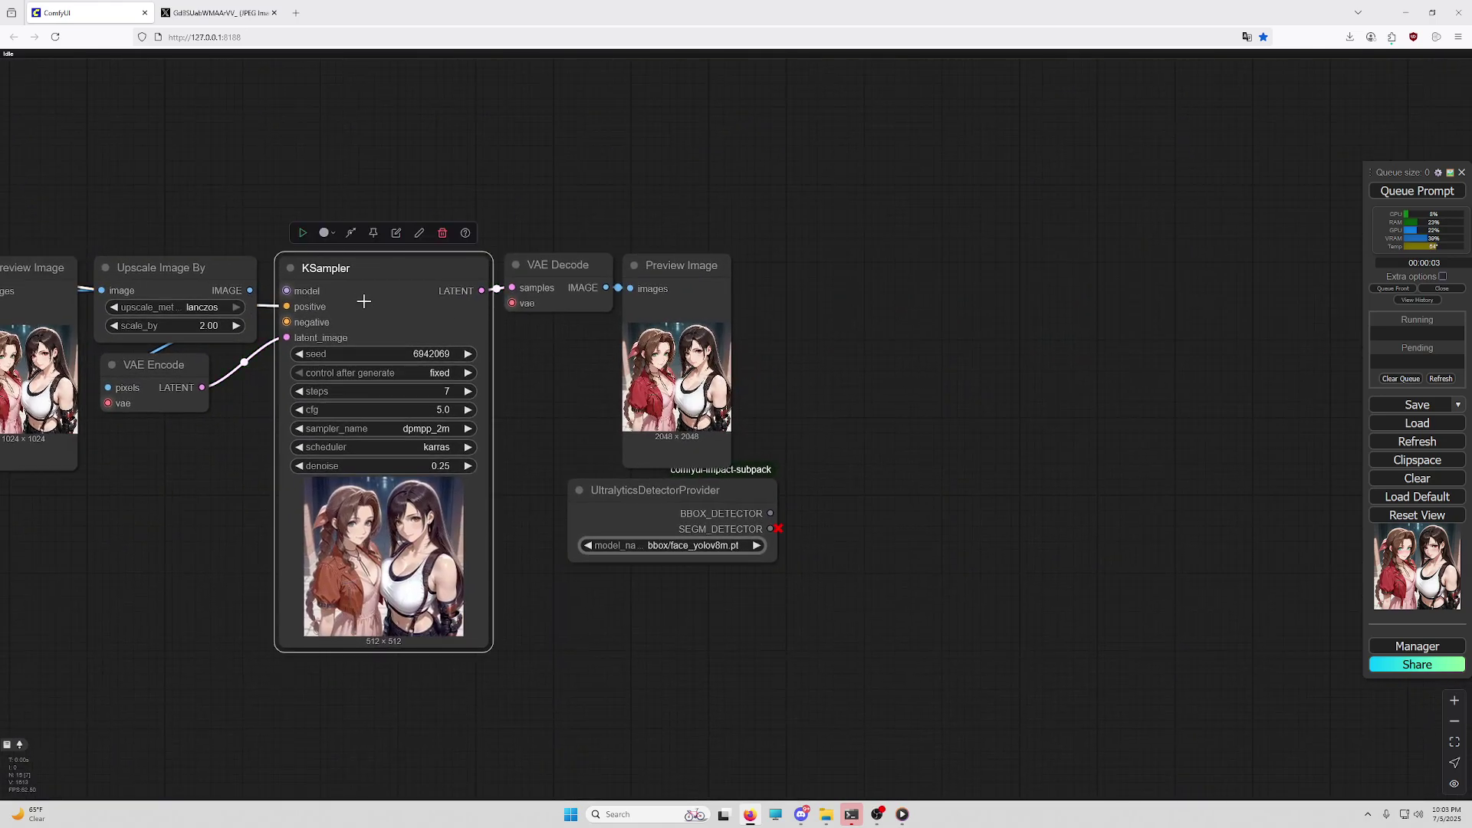
{"action": "scroll", "coordinate": [693, 340], "scroll_direction": "up", "scroll_amount": 10}
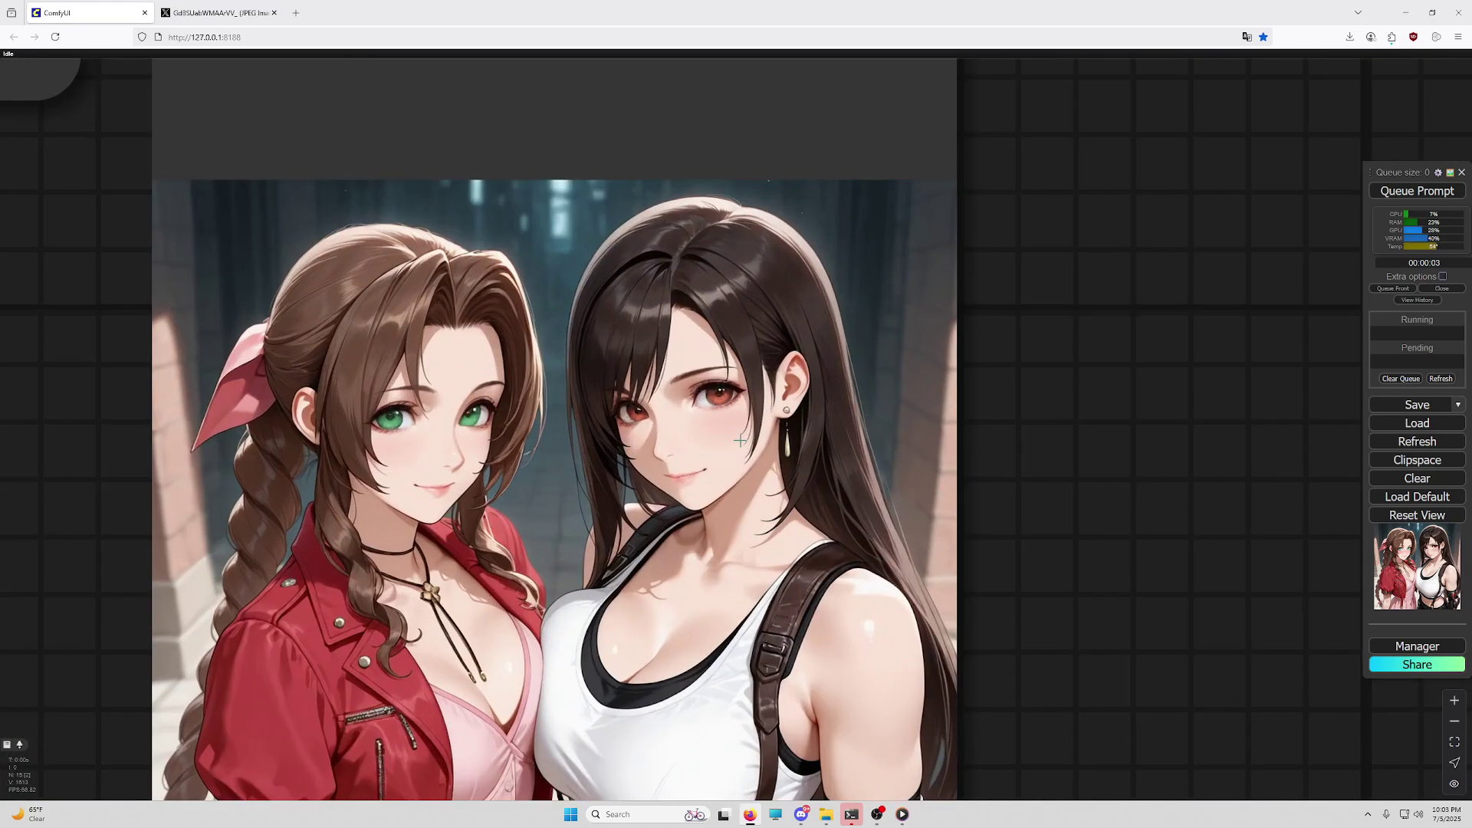
Compare the eye colours in the upscaled preview with the reference close-up image of both characters' eyes.
{"action": "left_click", "coordinate": [218, 13]}
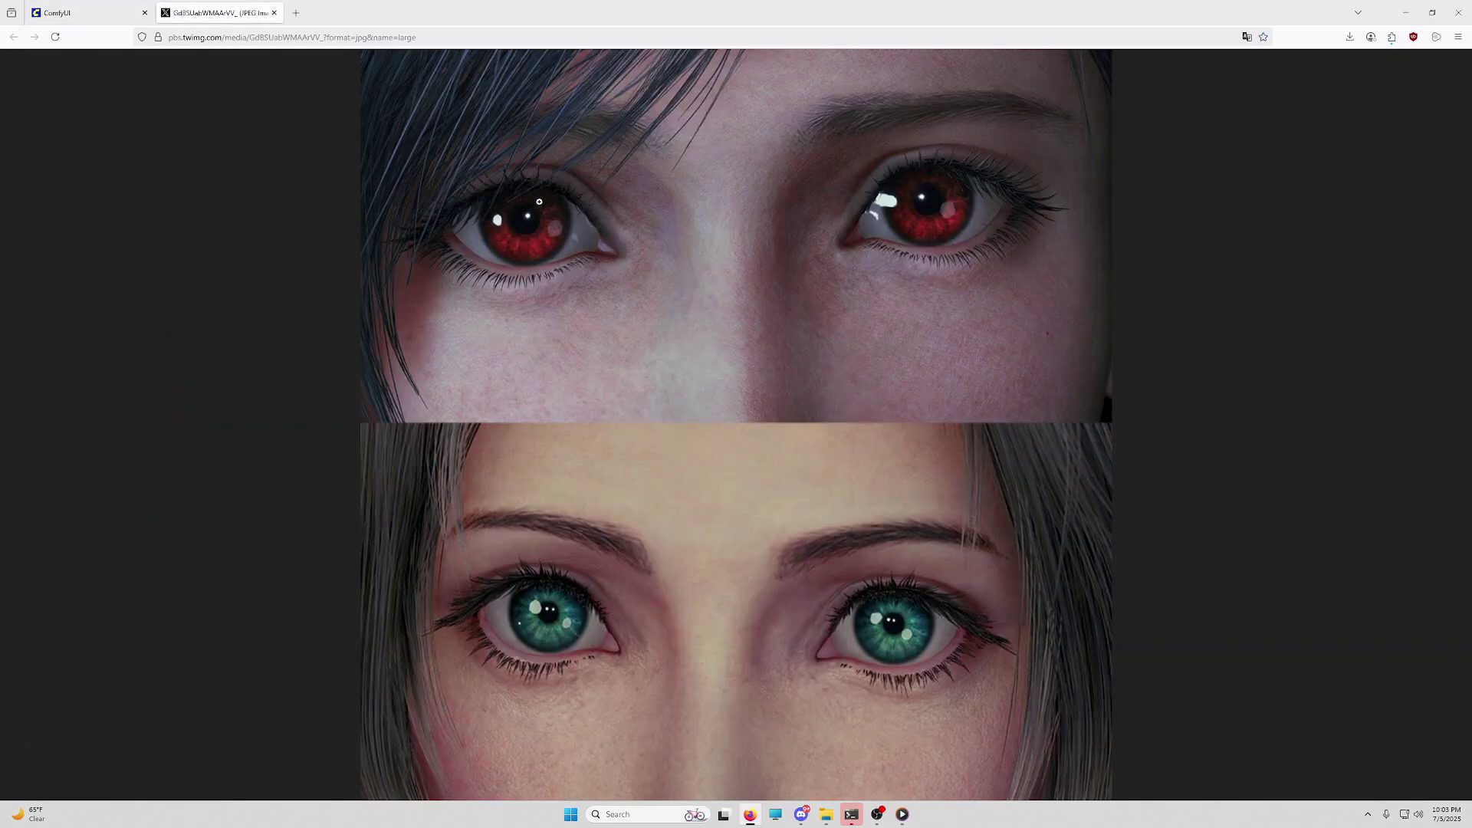
{"action": "left_click", "coordinate": [83, 11]}
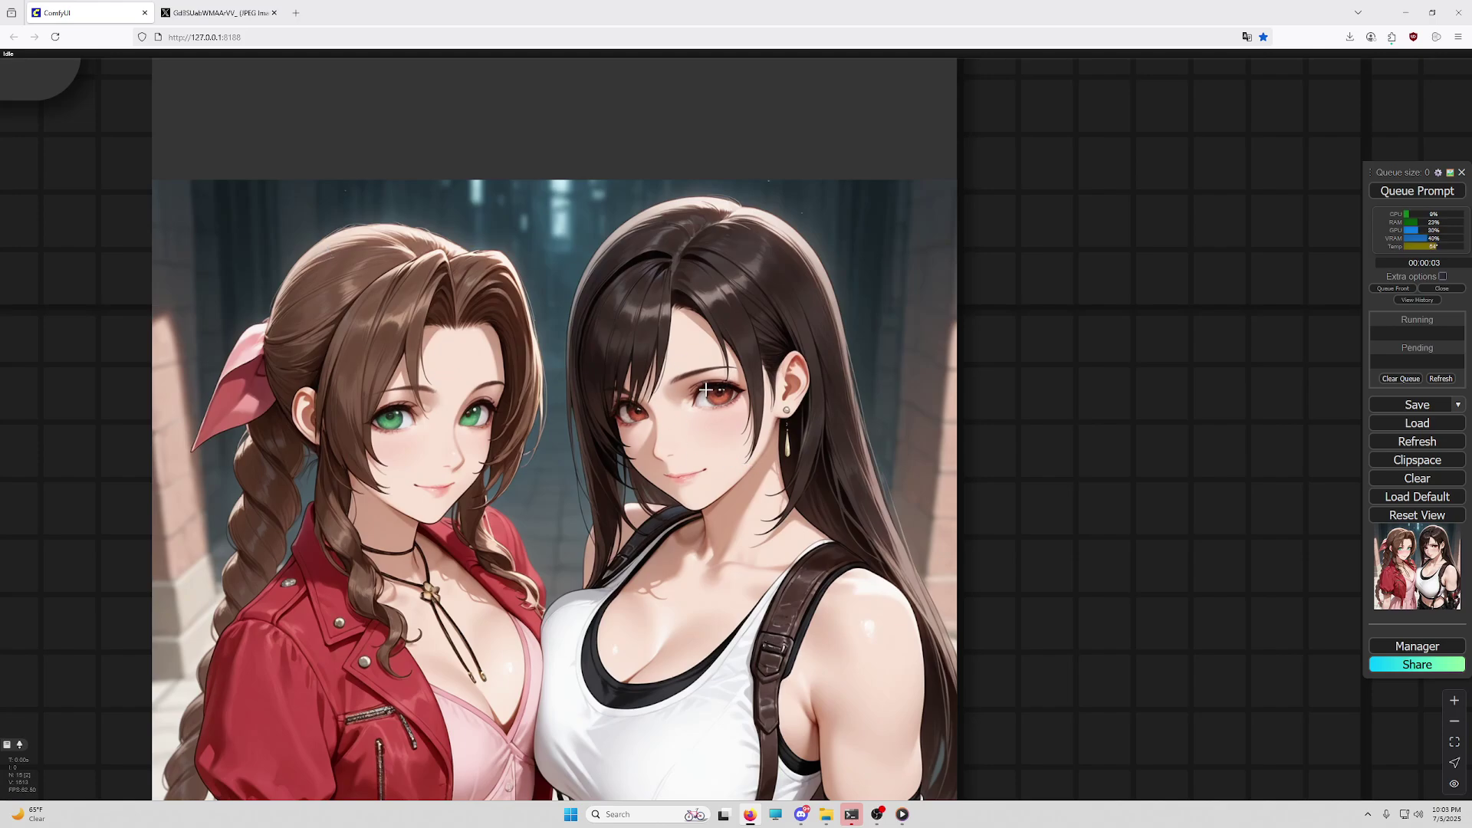
{"action": "scroll", "coordinate": [542, 435], "scroll_direction": "down", "scroll_amount": 8}
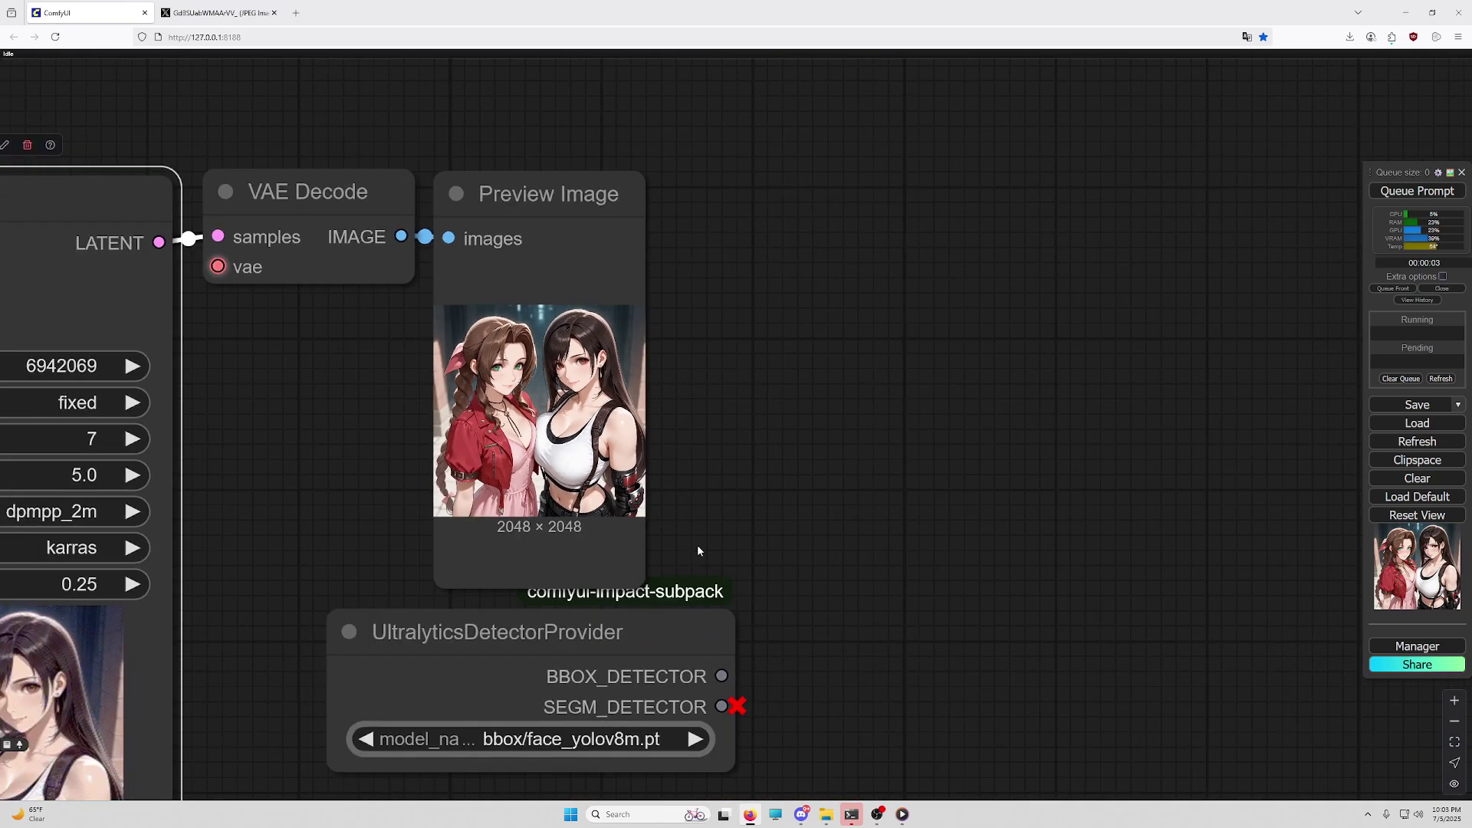
{"action": "left_click", "coordinate": [569, 392]}
{"action": "scroll", "coordinate": [551, 358], "scroll_direction": "up", "scroll_amount": 12}
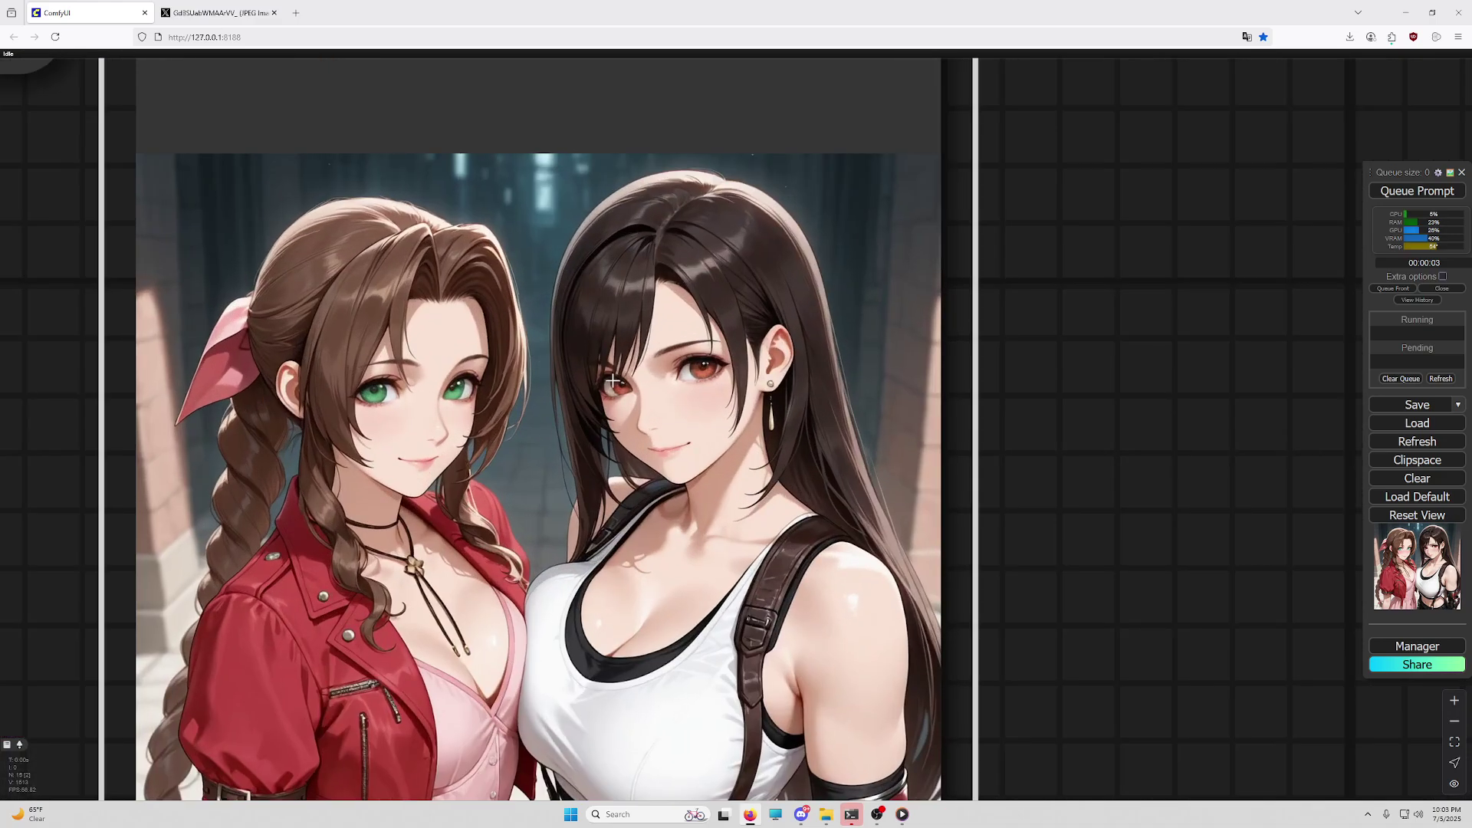
{"action": "scroll", "coordinate": [426, 356], "scroll_direction": "down", "scroll_amount": 8}
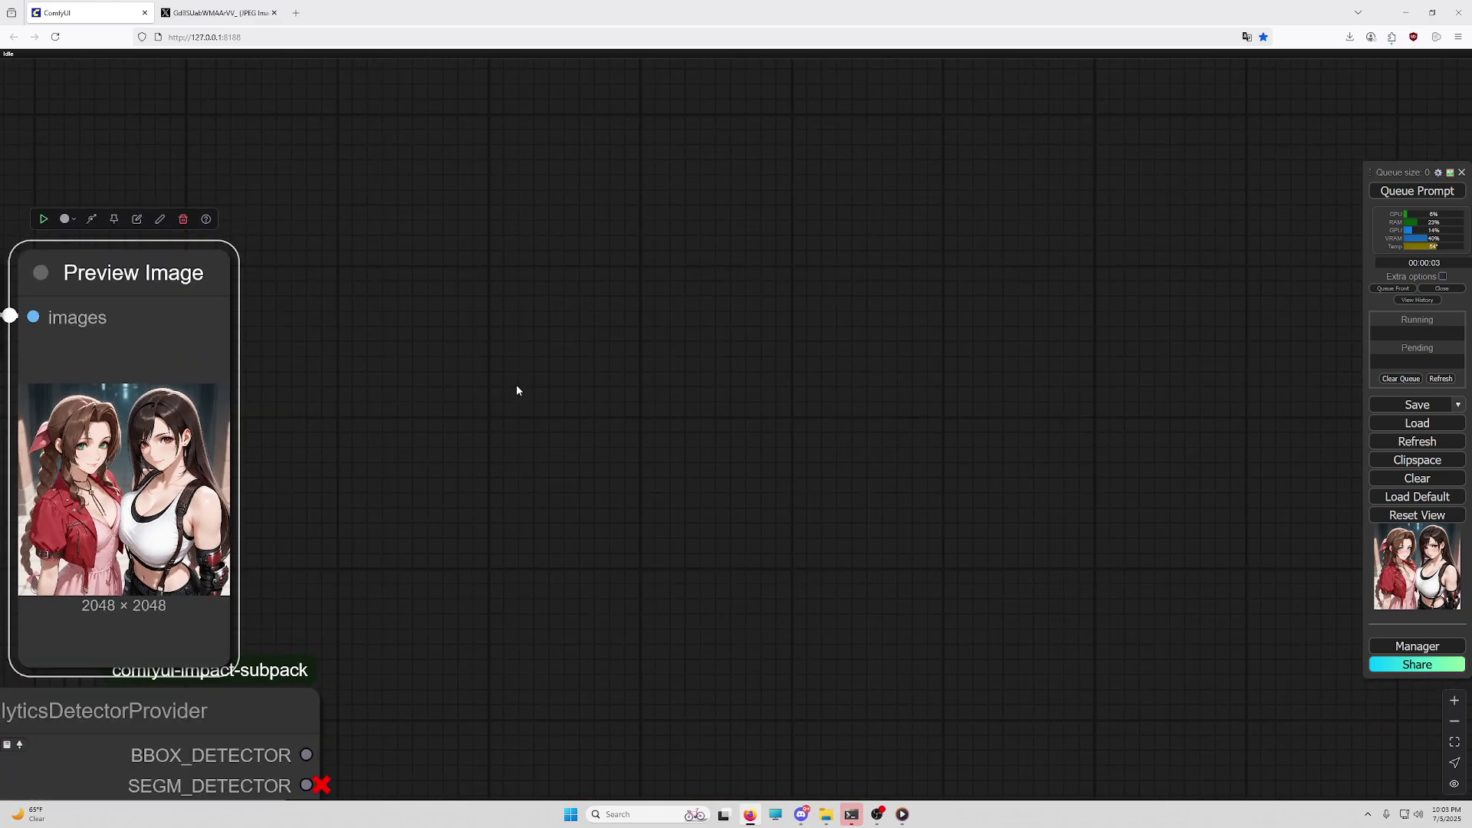
{"action": "double_click", "coordinate": [508, 379]}
{"action": "type", "text": "face"}
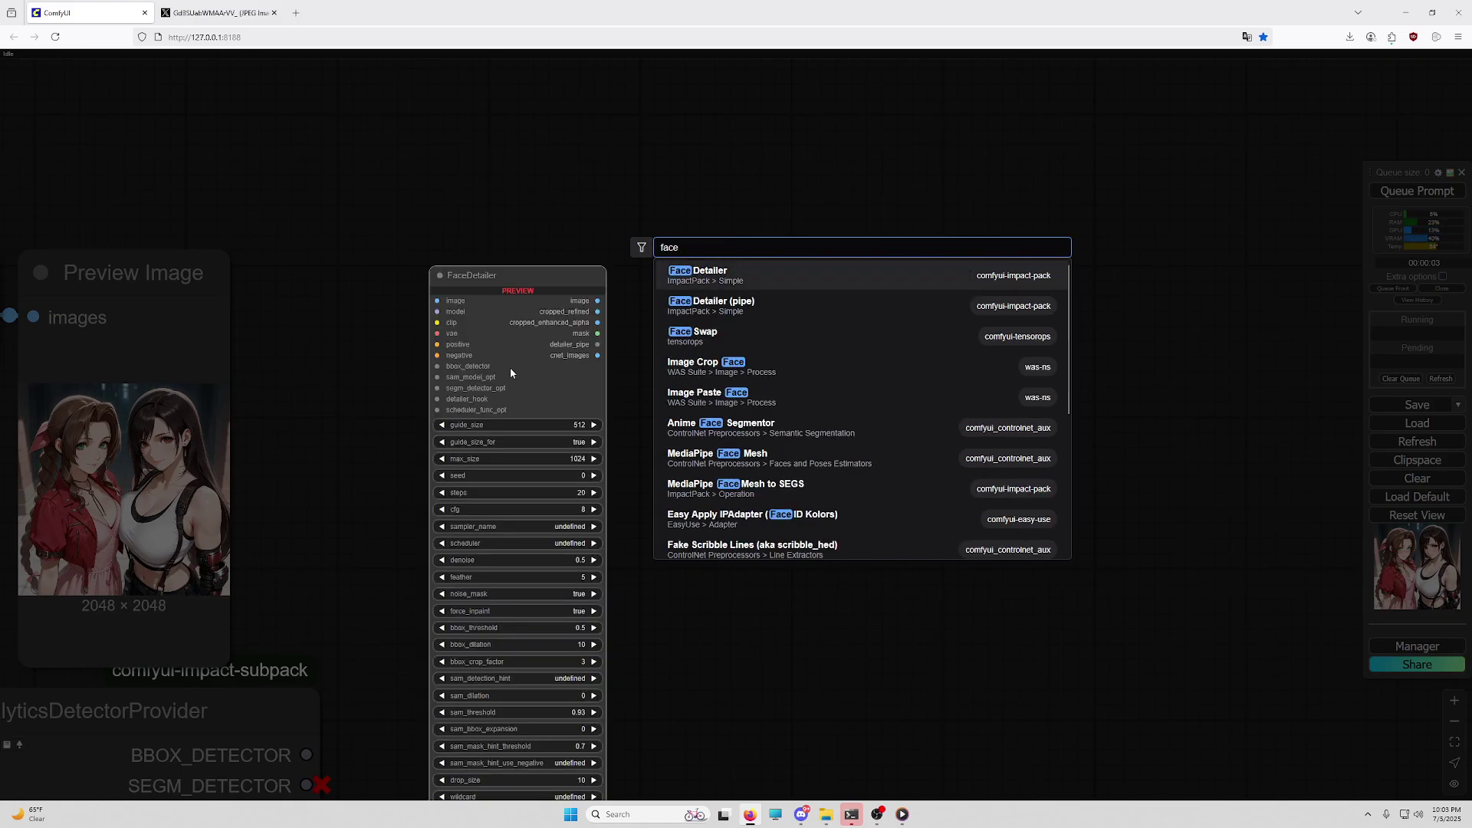
{"action": "key", "text": "Return"}
{"action": "left_click_drag", "start_coordinate": [620, 352], "coordinate": [567, 304]}
{"action": "scroll", "coordinate": [333, 382], "scroll_direction": "down", "scroll_amount": 4}
{"action": "left_click_drag", "start_coordinate": [368, 434], "coordinate": [509, 371]}
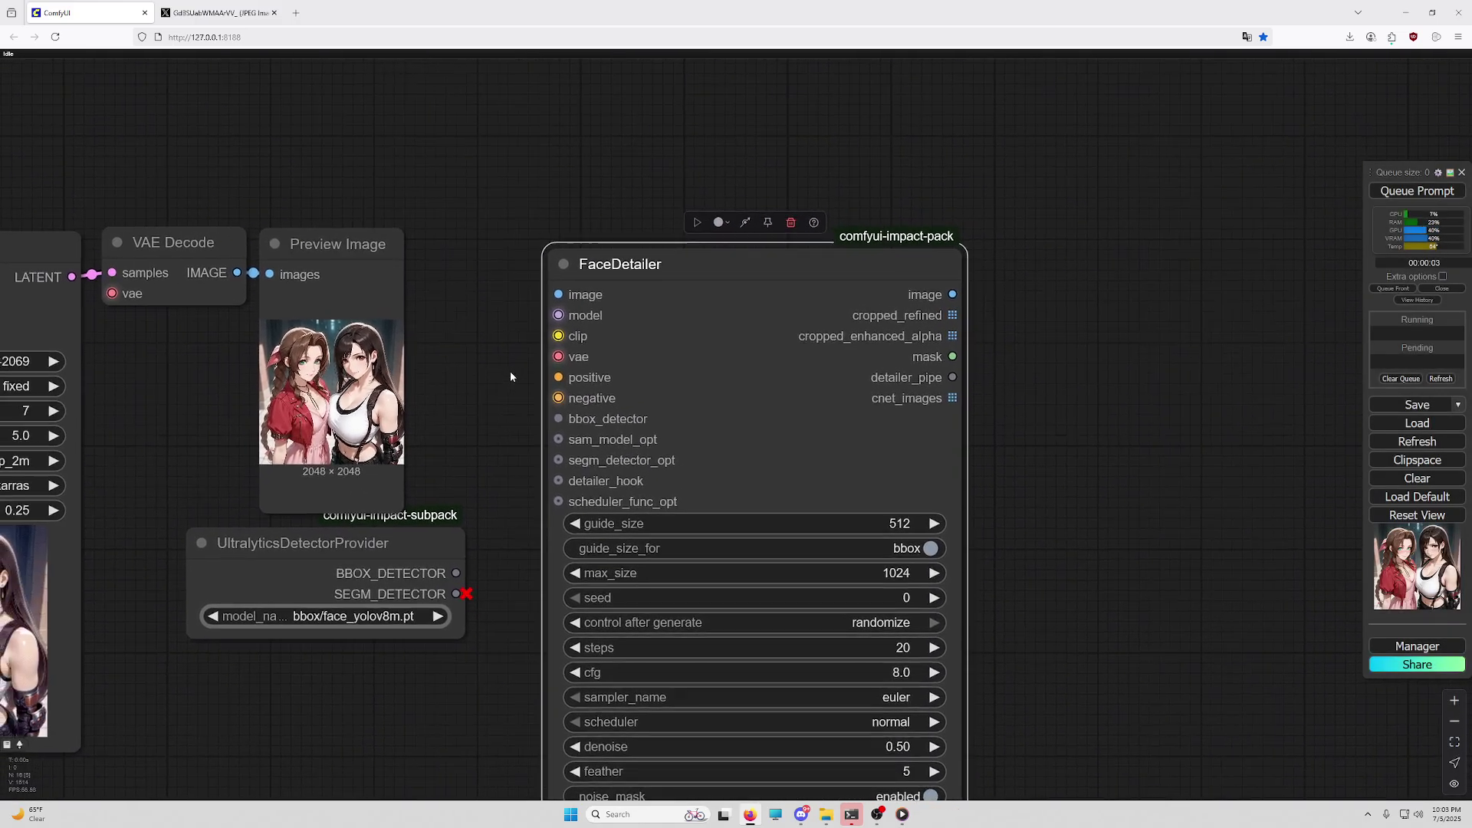
{"action": "left_click_drag", "start_coordinate": [721, 361], "coordinate": [729, 355]}
{"action": "left_click_drag", "start_coordinate": [518, 381], "coordinate": [754, 369]}
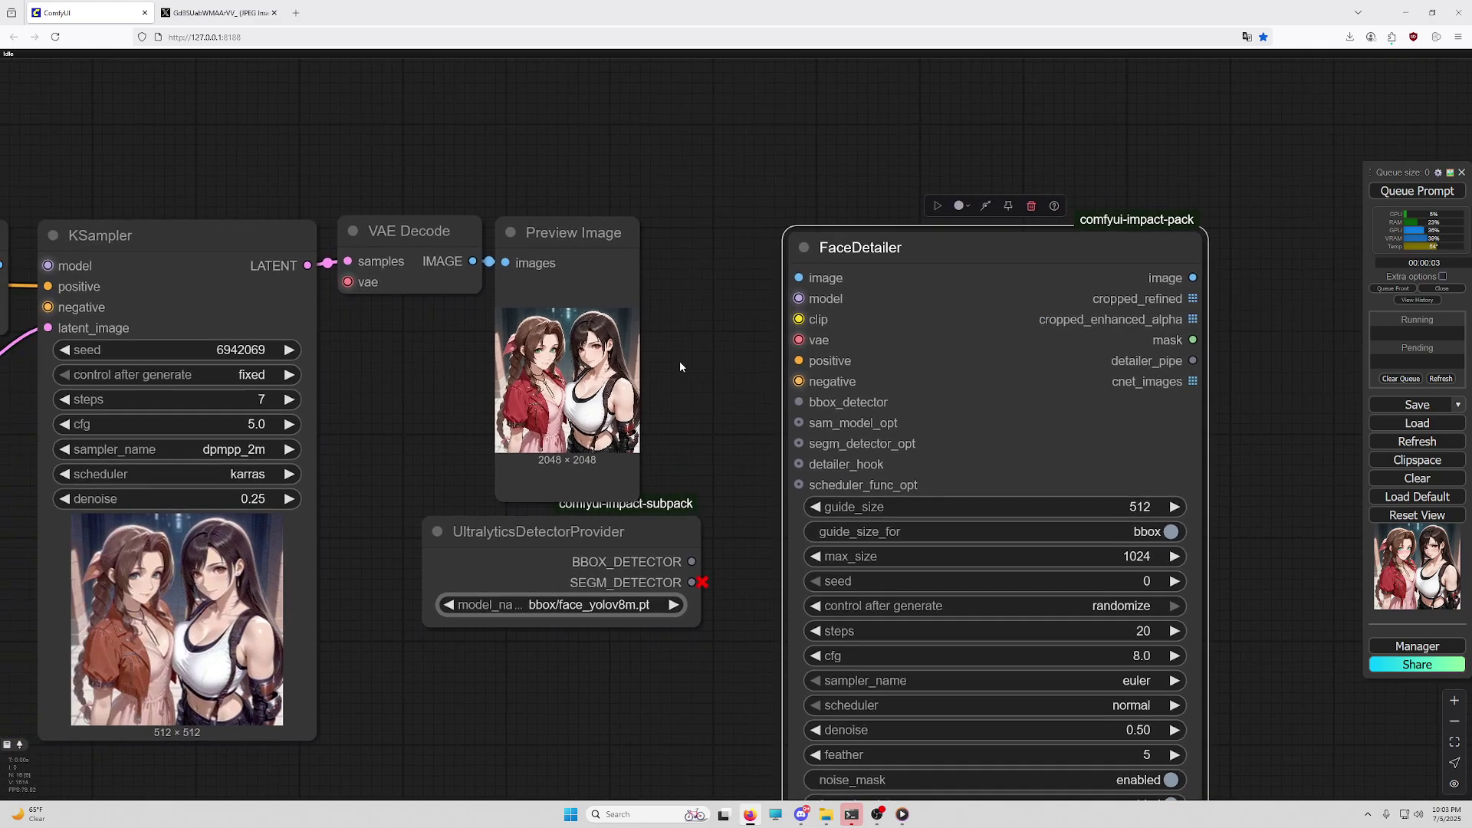
{"action": "left_click", "coordinate": [597, 343]}
{"action": "scroll", "coordinate": [552, 351], "scroll_direction": "up", "scroll_amount": 15}
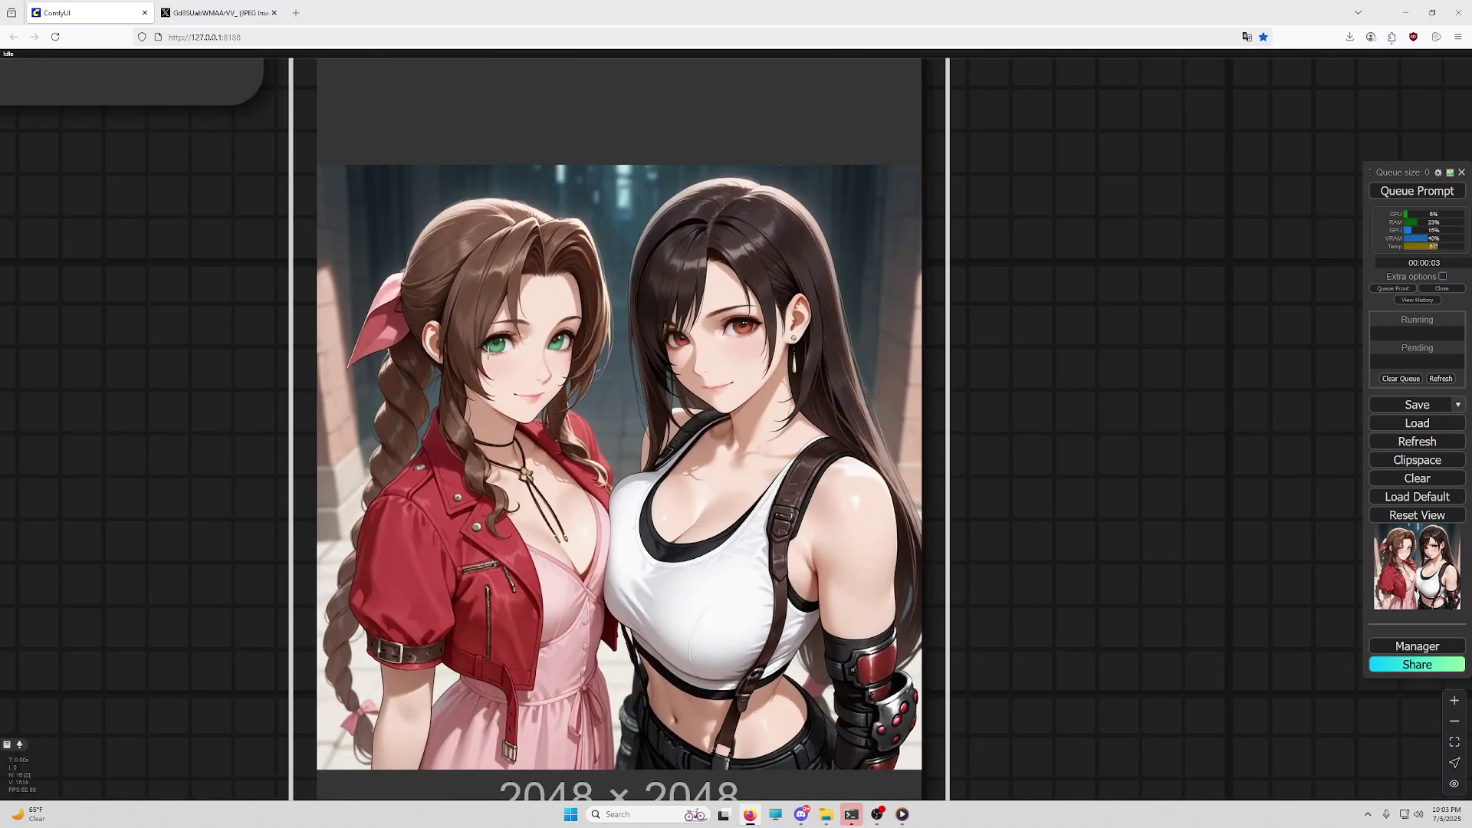
{"action": "scroll", "coordinate": [85, 493], "scroll_direction": "down", "scroll_amount": 15}
{"action": "left_click", "coordinate": [544, 447]}
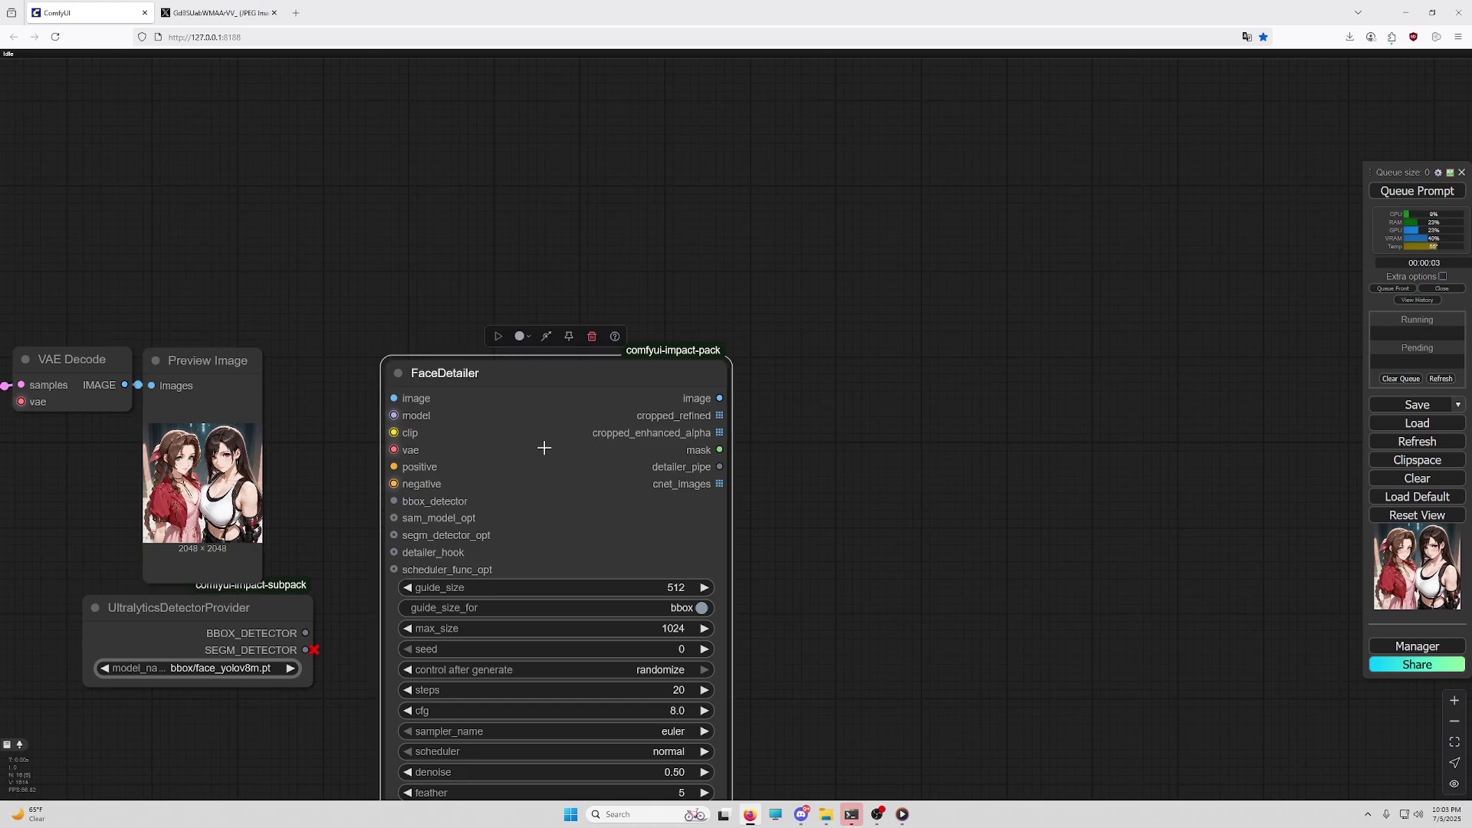
{"action": "key", "text": "Delete"}
Add a Picker (SEGS) node beyond the upscaled preview and feed the VAE Decode image into its fallback_image_opt input.
{"action": "double_click", "coordinate": [451, 393]}
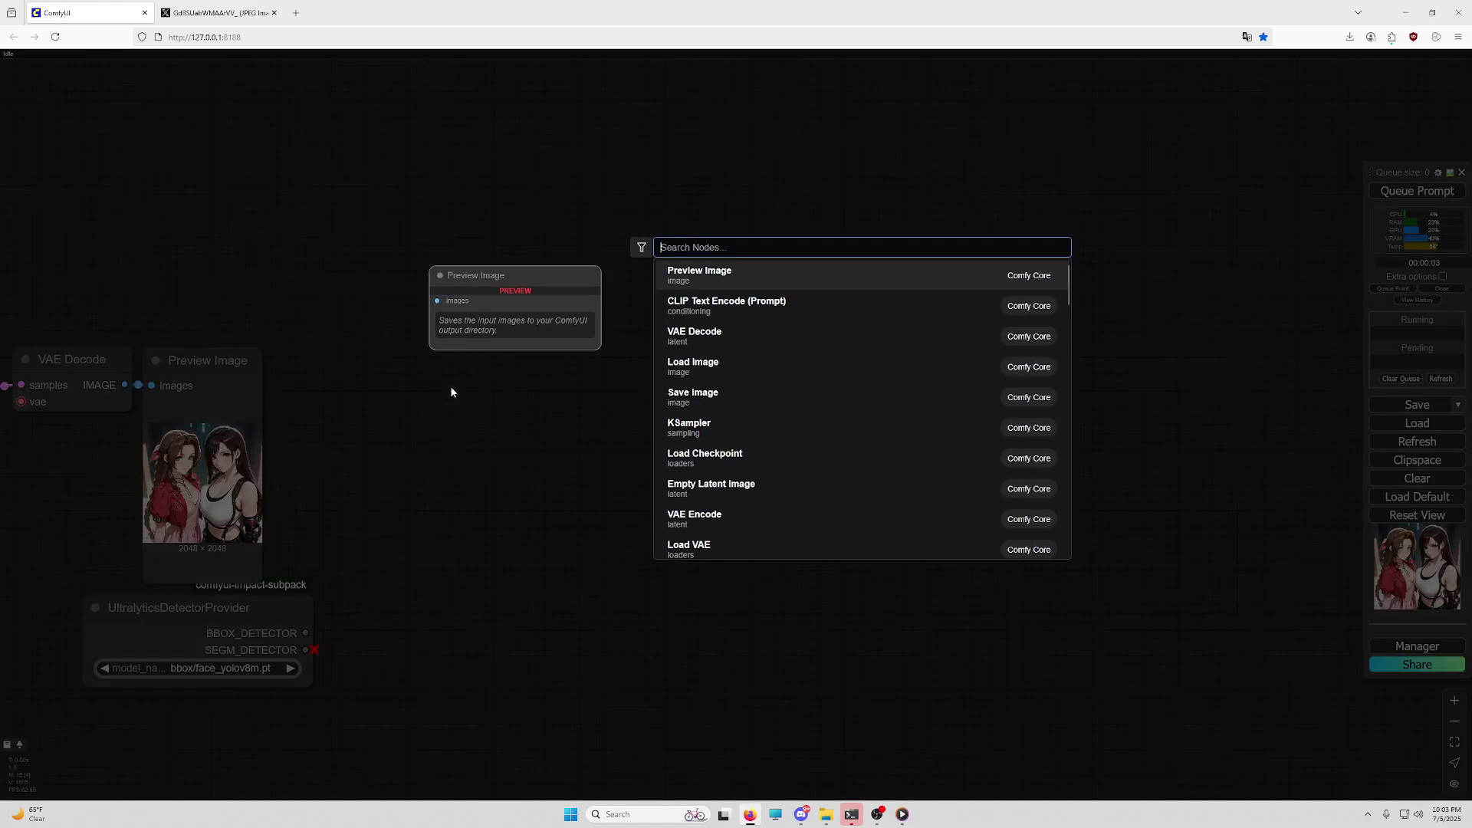
{"action": "type", "text": "picker"}
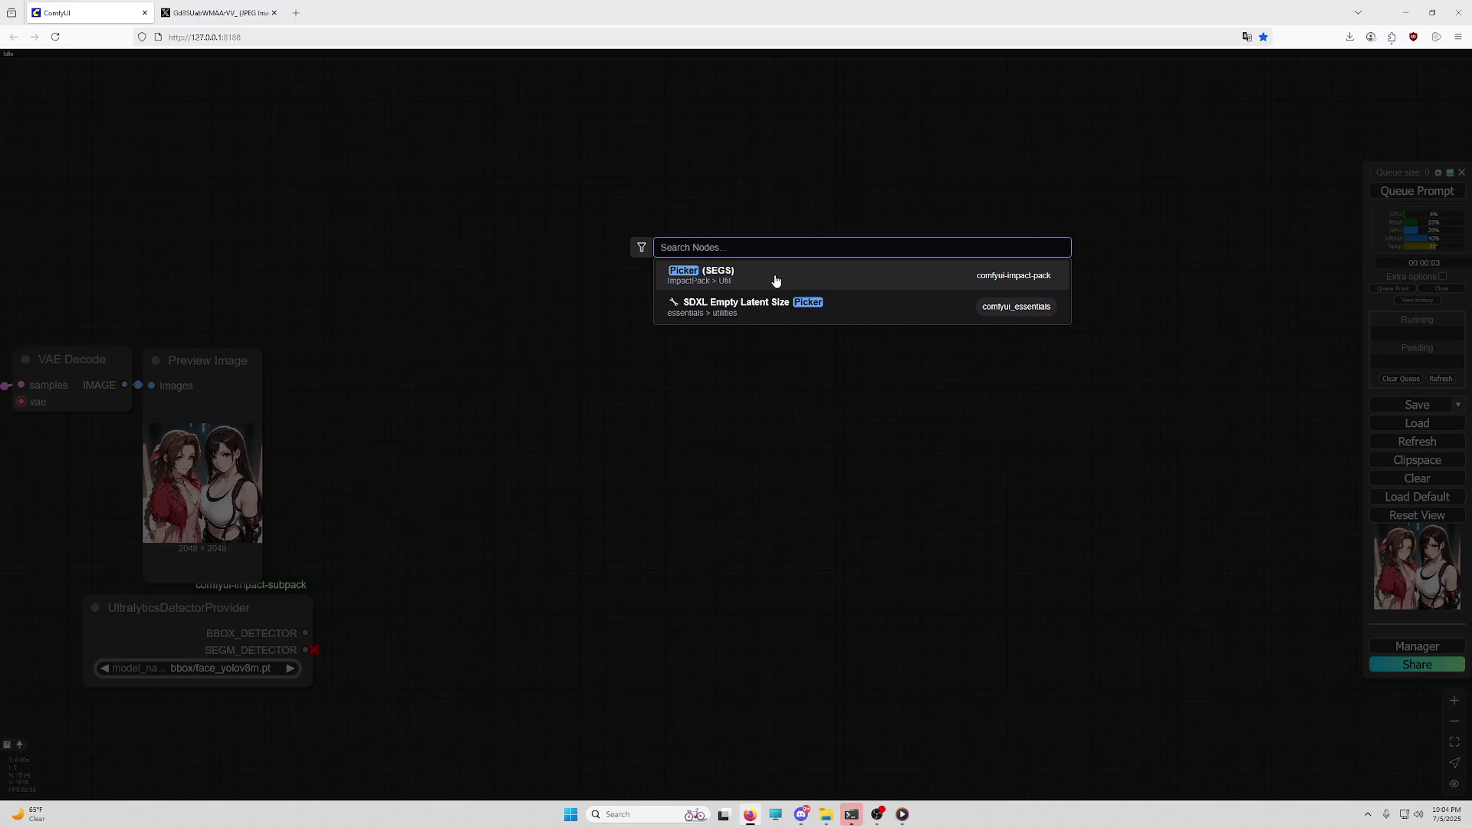
{"action": "left_click", "coordinate": [776, 282]}
{"action": "left_click_drag", "start_coordinate": [601, 414], "coordinate": [555, 368]}
{"action": "left_click_drag", "start_coordinate": [323, 429], "coordinate": [500, 414]}
{"action": "left_click_drag", "start_coordinate": [302, 370], "coordinate": [591, 355]}
{"action": "left_click_drag", "start_coordinate": [733, 342], "coordinate": [845, 359]}
Add a compact BBOX Detector (SEGS) node beside the UltralyticsDetectorProvider and set its crop_factor to 1.1.
{"action": "double_click", "coordinate": [568, 513]}
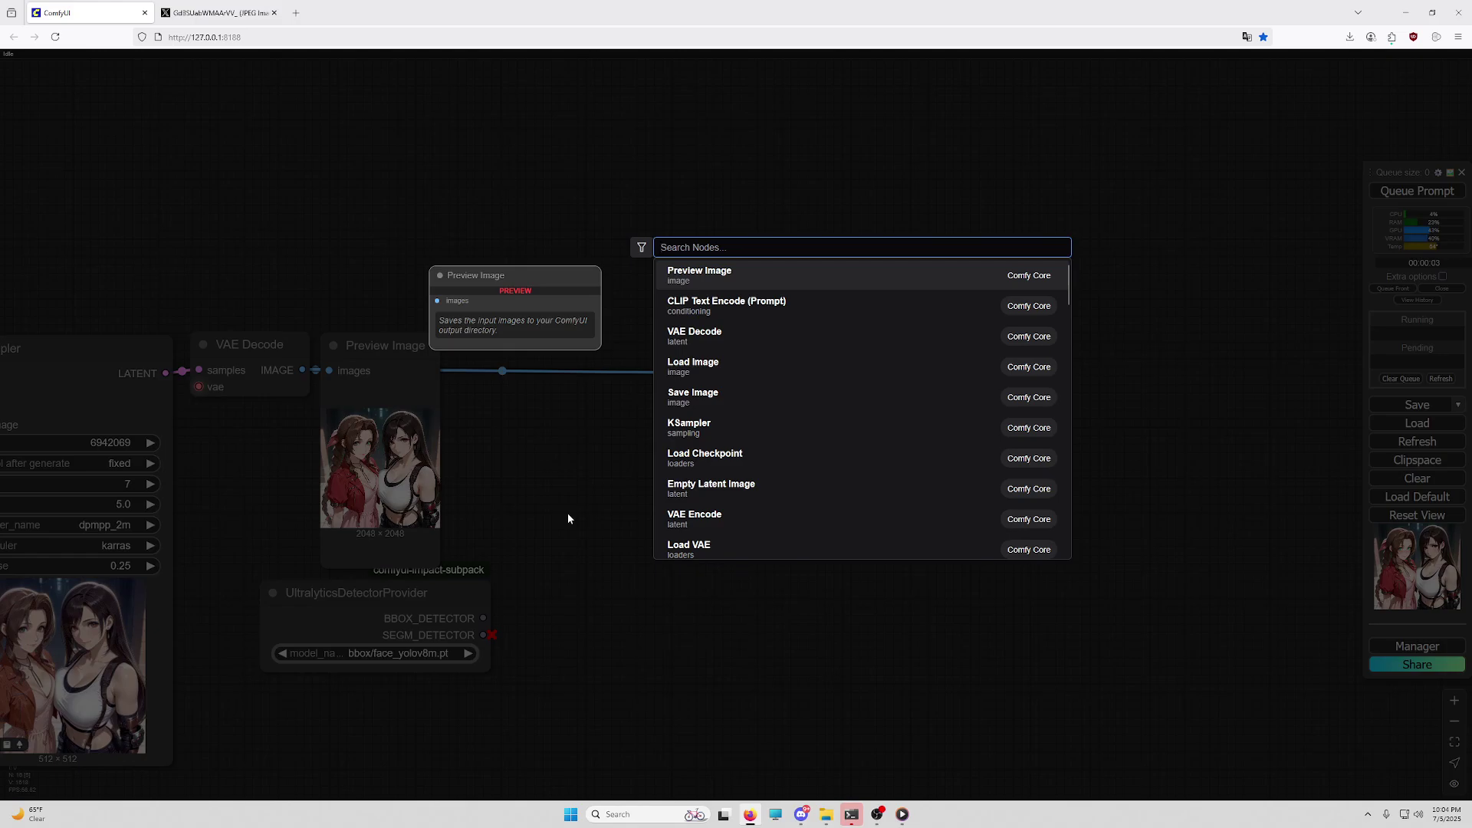
{"action": "type", "text": "bbox"}
{"action": "key", "text": "Return"}
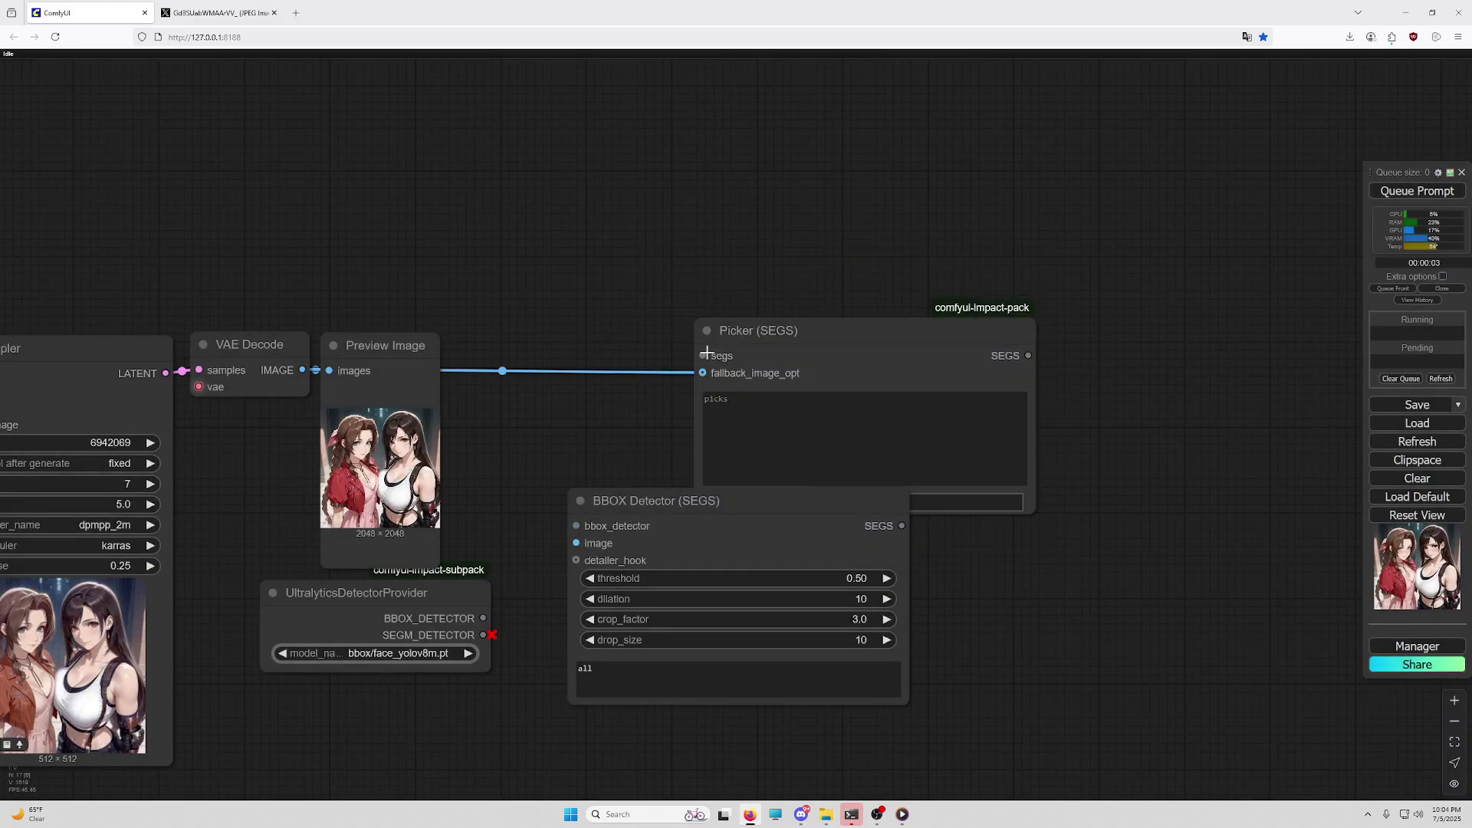
{"action": "left_click_drag", "start_coordinate": [906, 701], "coordinate": [477, 525]}
{"action": "left_click_drag", "start_coordinate": [679, 543], "coordinate": [619, 530]}
{"action": "left_click", "coordinate": [643, 611]}
{"action": "type", "text": "1.1"}
{"action": "key", "text": "Return"}
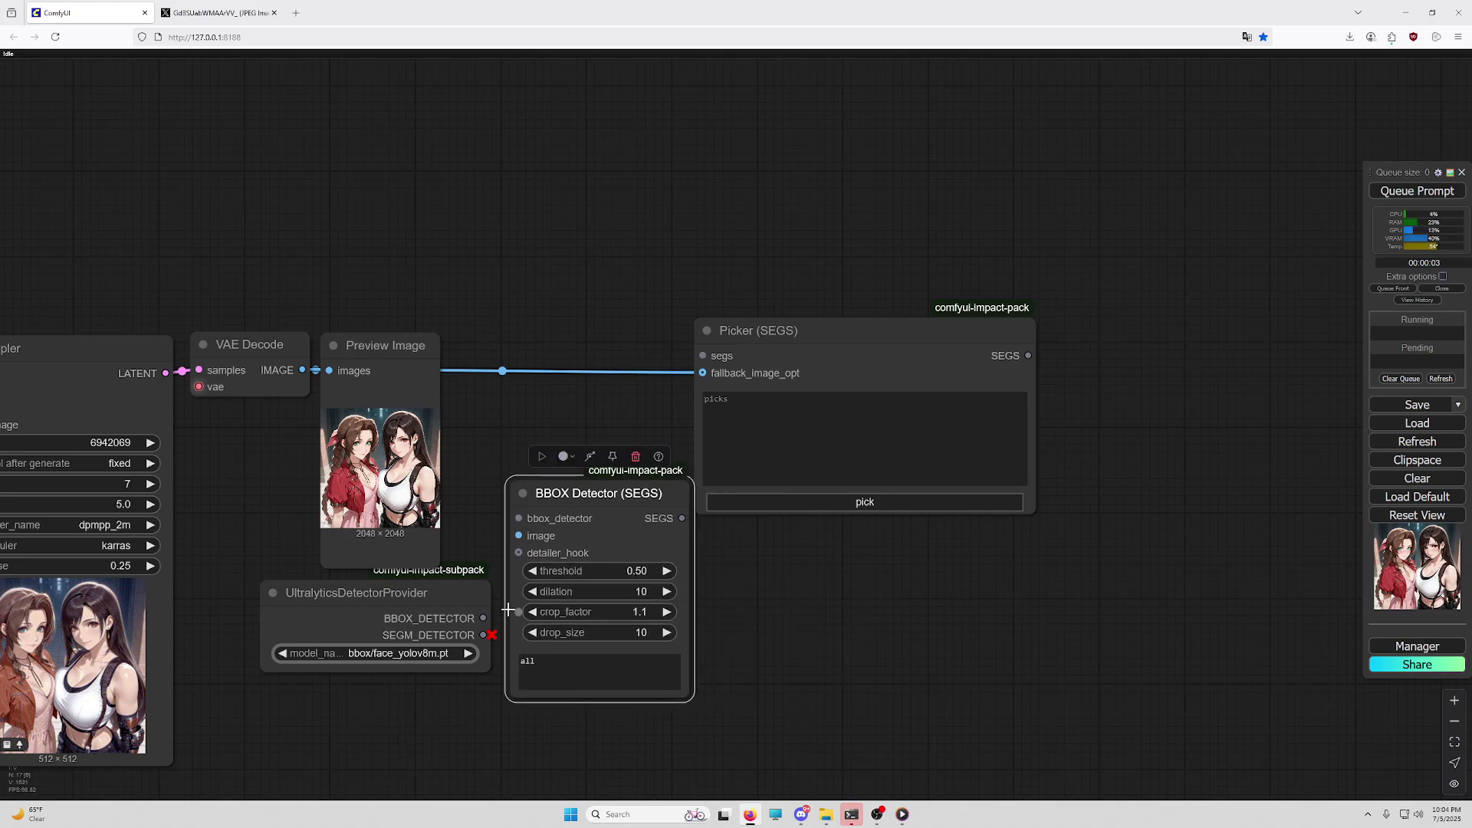
Wire the provider's BBOX_DETECTOR and the VAE Decode image into the BBOX Detector, and its SEGS output into the Picker's segs input.
{"action": "left_click_drag", "start_coordinate": [483, 618], "coordinate": [523, 515]}
{"action": "left_click_drag", "start_coordinate": [302, 370], "coordinate": [519, 535]}
{"action": "left_click_drag", "start_coordinate": [682, 518], "coordinate": [702, 356]}
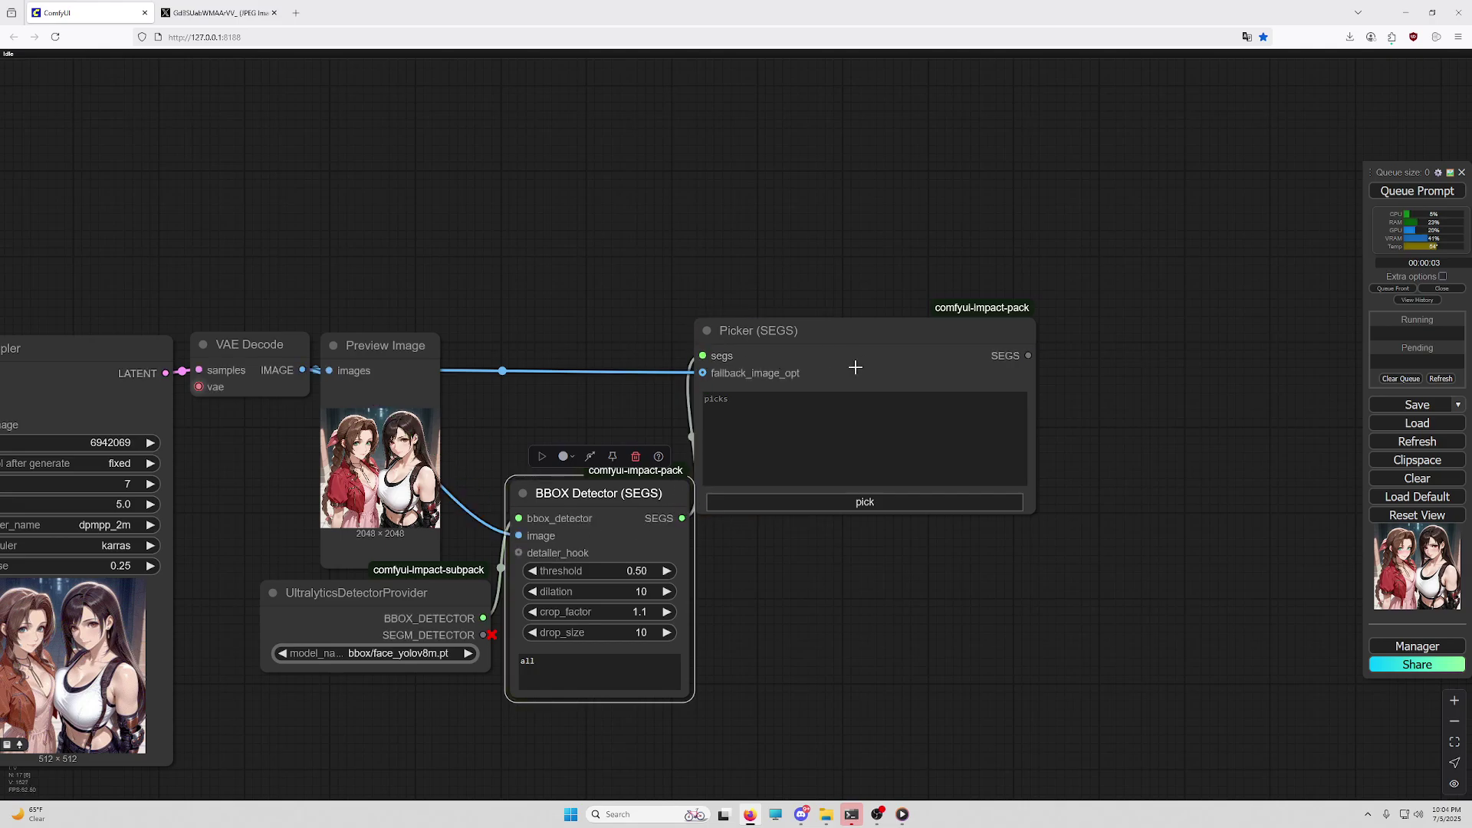
Add a Detailer (SEGS) node beyond the Picker and connect the Picker's SEGS and the VAE Decode image to it.
{"action": "left_click_drag", "start_coordinate": [845, 590], "coordinate": [733, 573]}
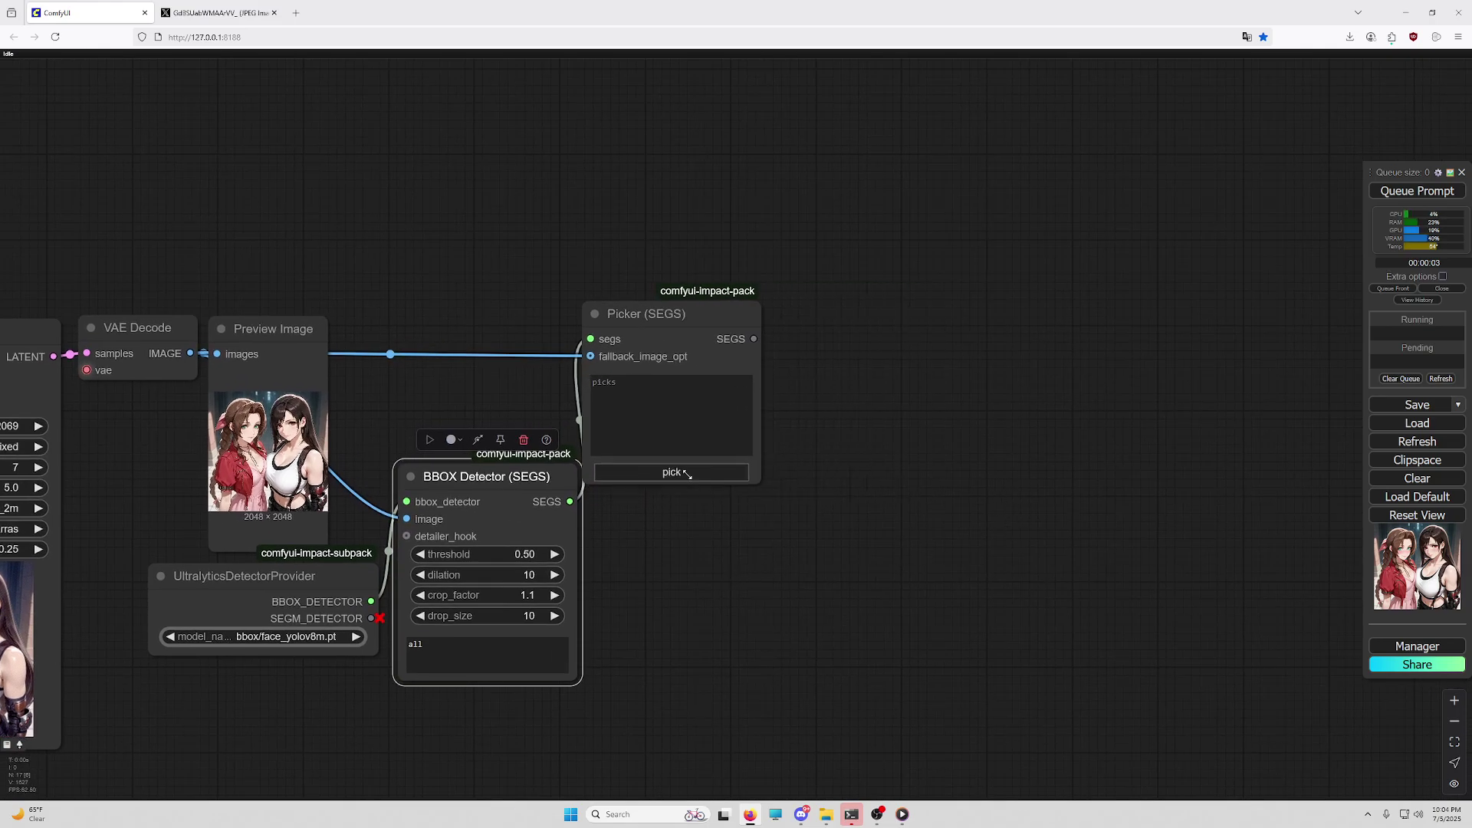
{"action": "double_click", "coordinate": [914, 521]}
{"action": "type", "text": "detailer"}
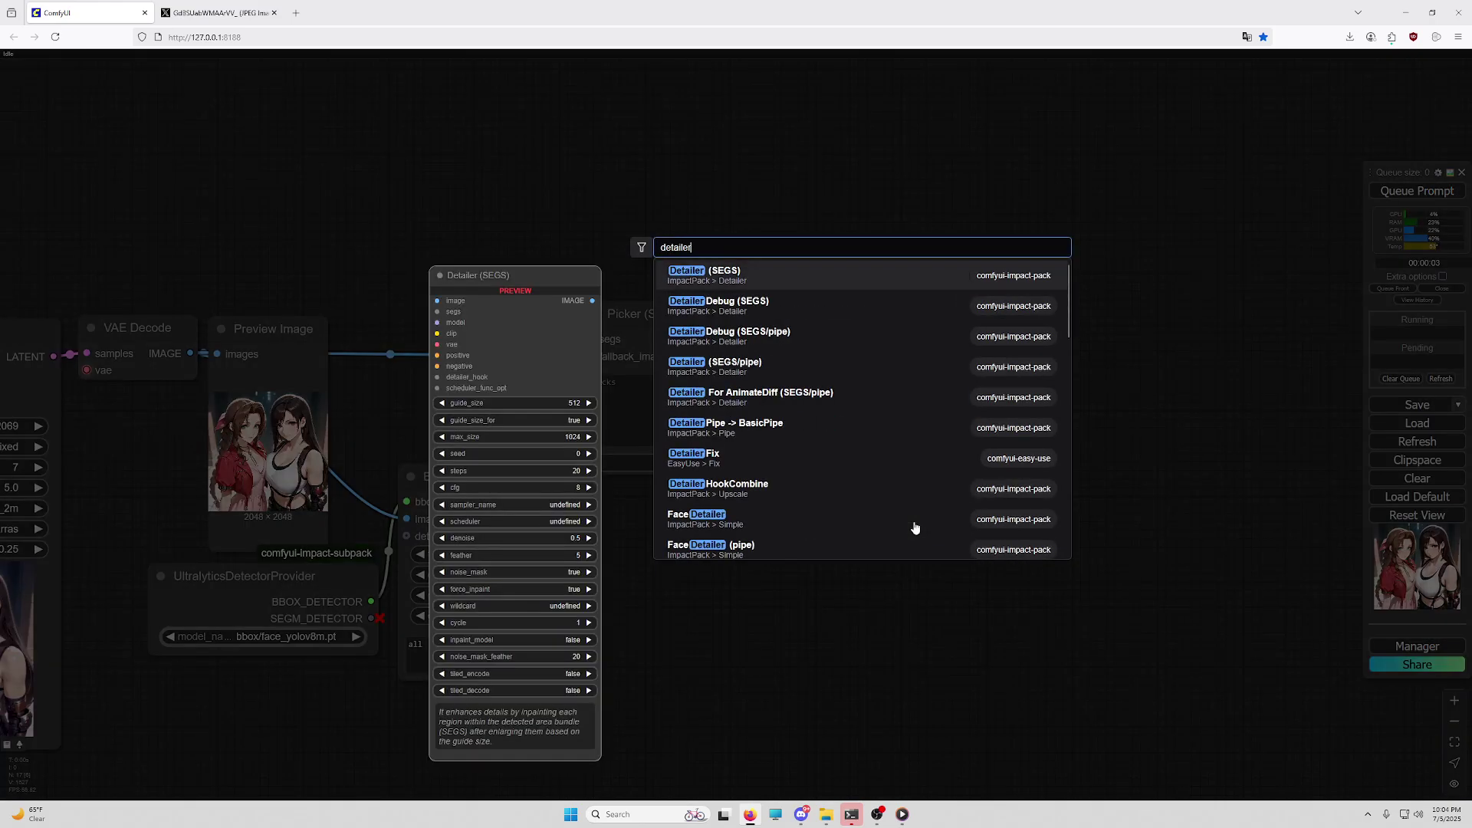
{"action": "left_click", "coordinate": [795, 283]}
{"action": "left_click_drag", "start_coordinate": [1028, 505], "coordinate": [946, 257]}
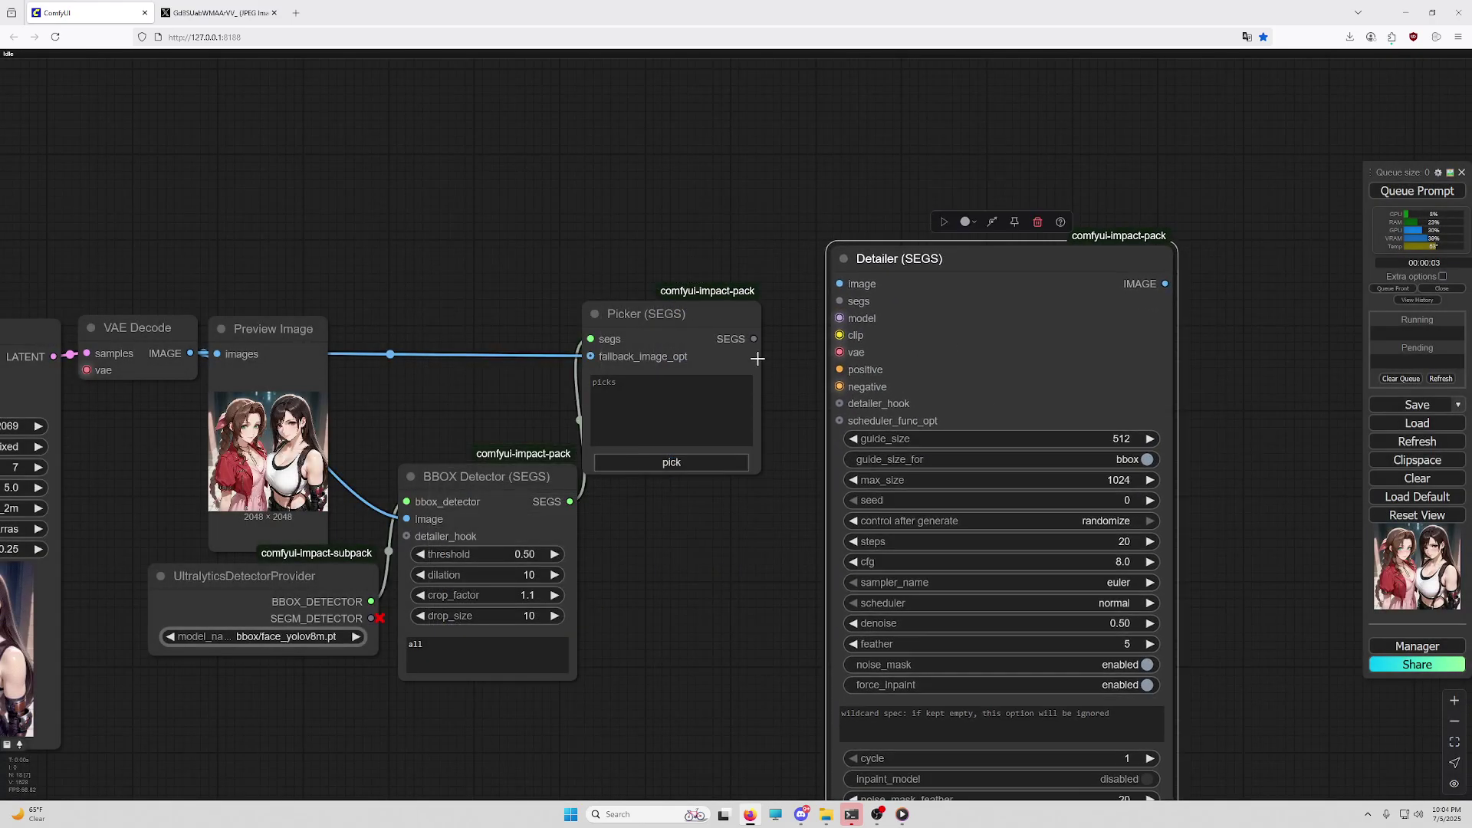
{"action": "left_click_drag", "start_coordinate": [754, 338], "coordinate": [840, 301]}
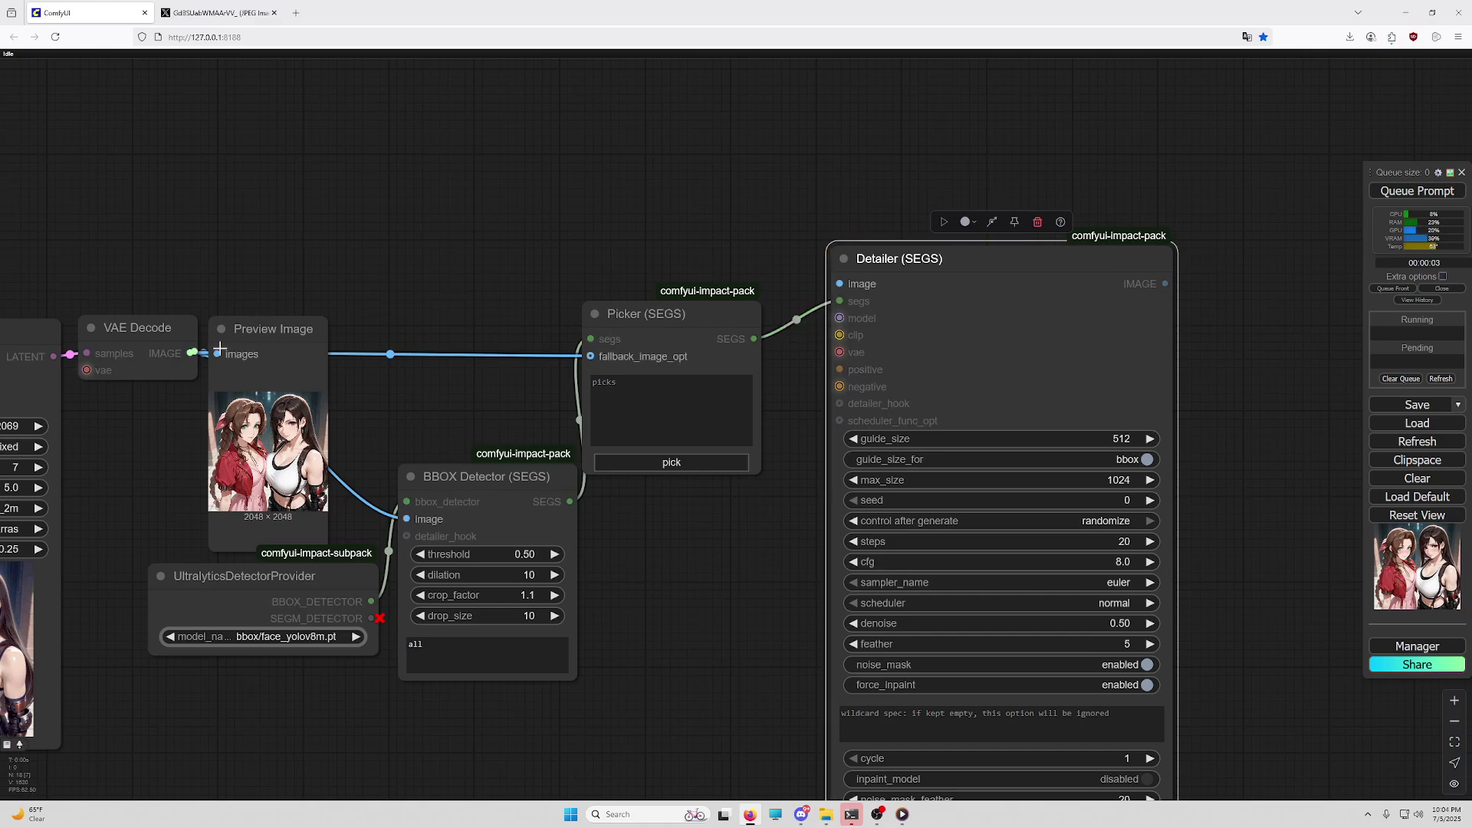
{"action": "left_click_drag", "start_coordinate": [190, 353], "coordinate": [839, 283]}
Add a CLIP Text Encode (Prompt) node, shrink it and place it below the Picker.
{"action": "left_click_drag", "start_coordinate": [654, 712], "coordinate": [614, 569]}
{"action": "double_click", "coordinate": [614, 569]}
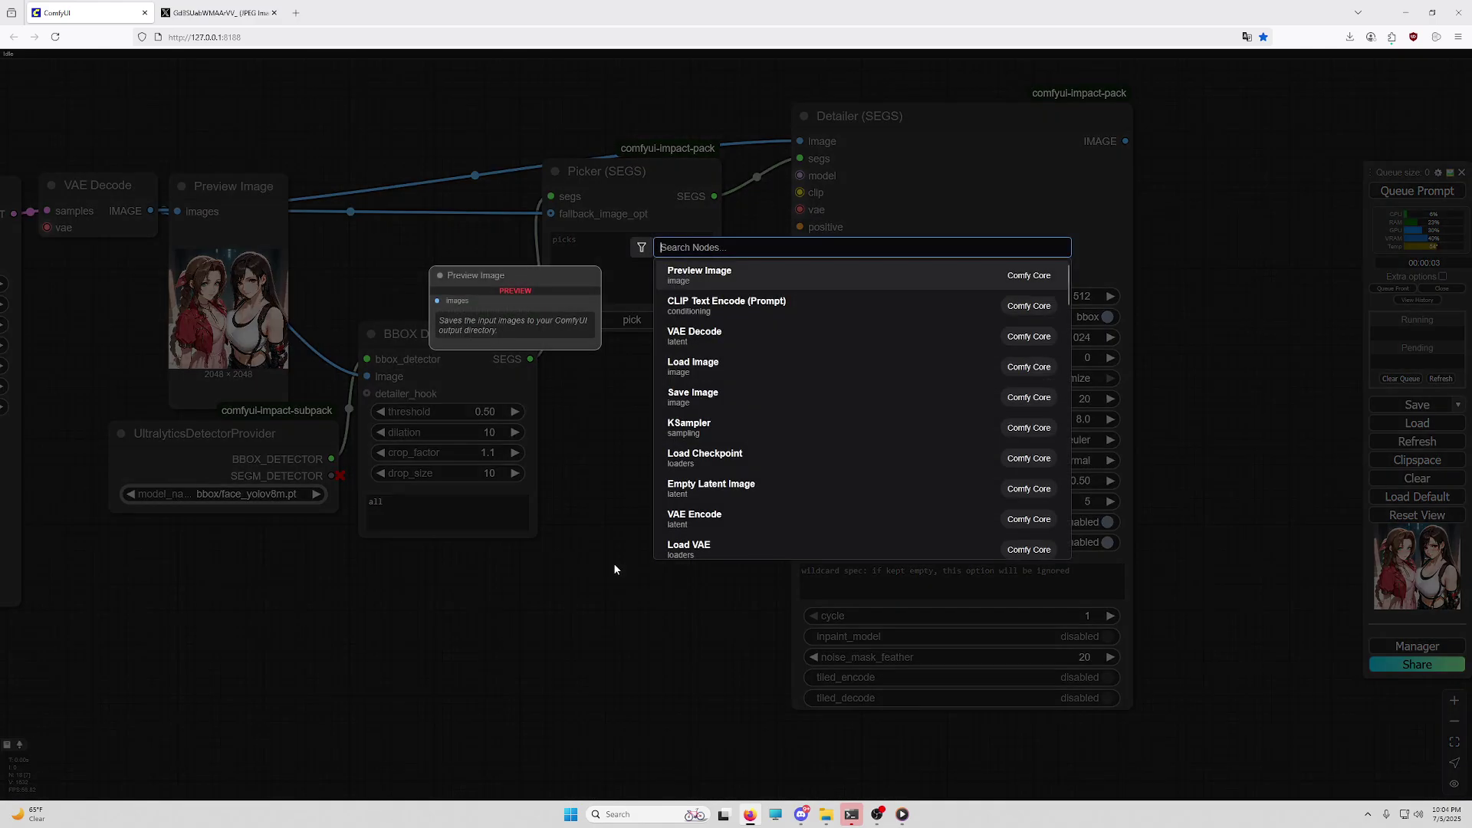
{"action": "type", "text": "text encode"}
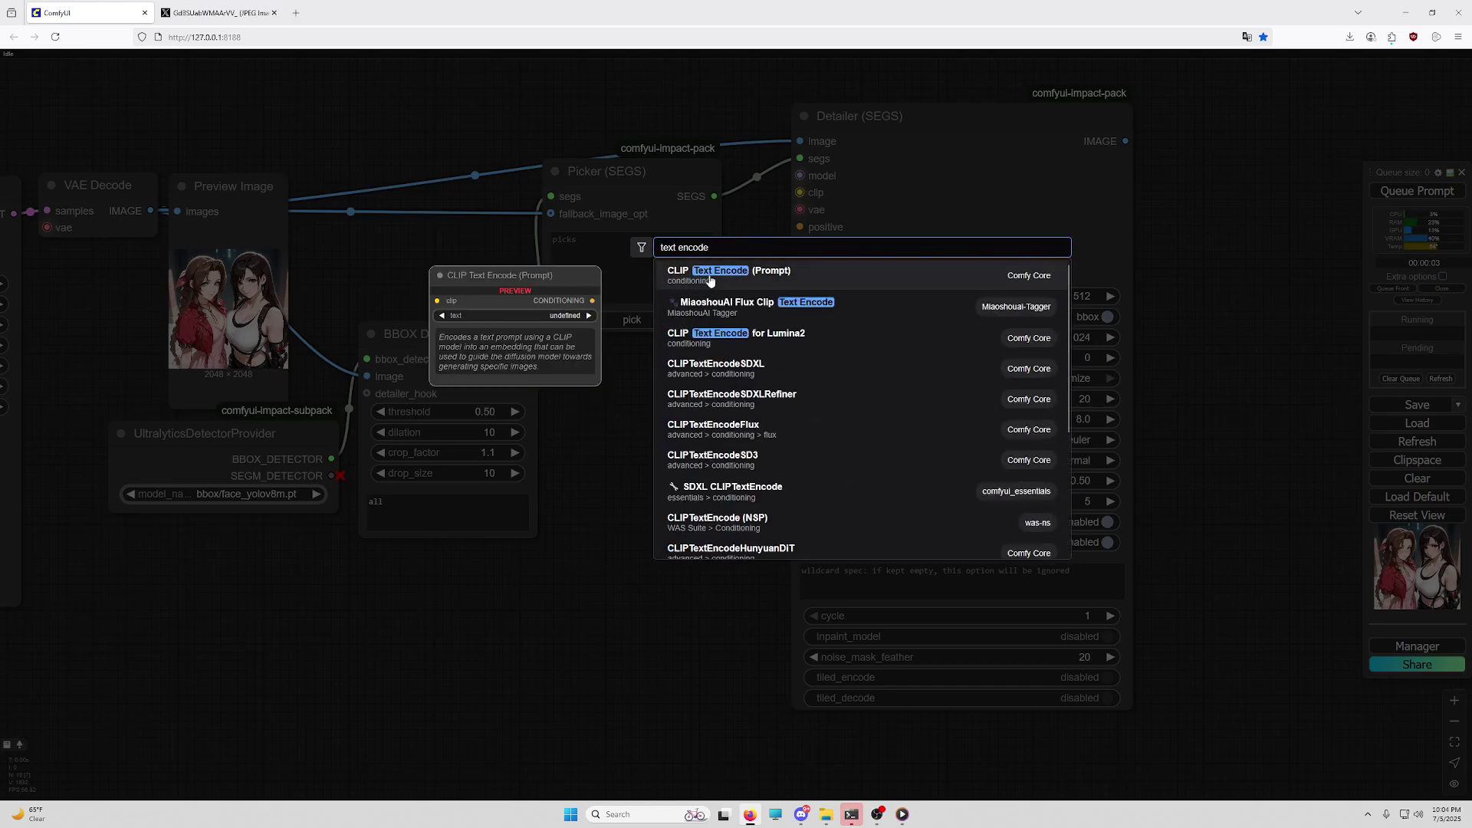
{"action": "key", "text": "Return"}
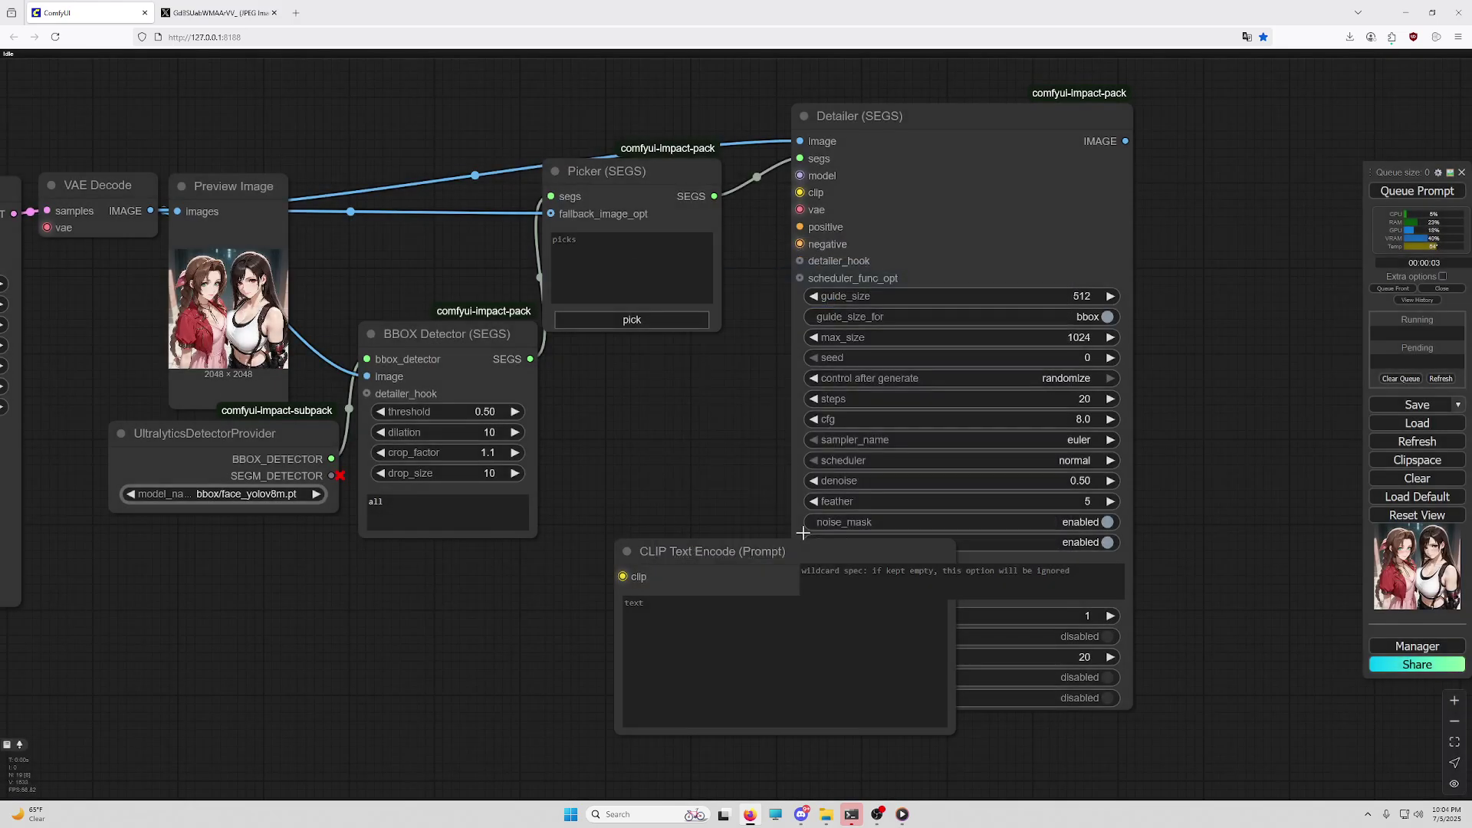
{"action": "left_click_drag", "start_coordinate": [960, 757], "coordinate": [803, 648]}
{"action": "left_click_drag", "start_coordinate": [703, 569], "coordinate": [639, 386]}
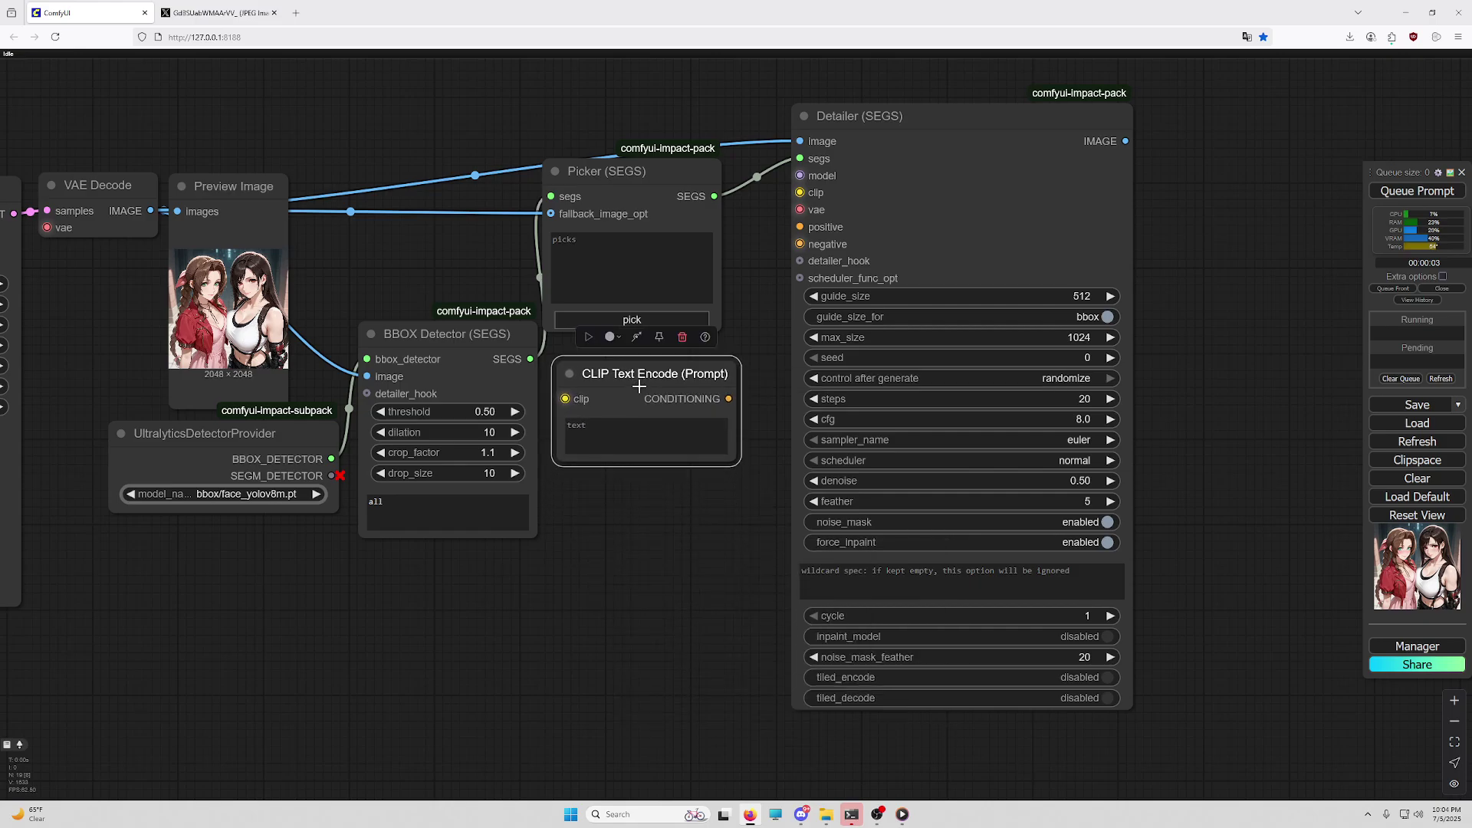
Enter the prompt "aerith face, deep aqua eyes, looking at viewer" and connect its conditioning to the Detailer's positive input.
{"action": "left_click", "coordinate": [652, 423]}
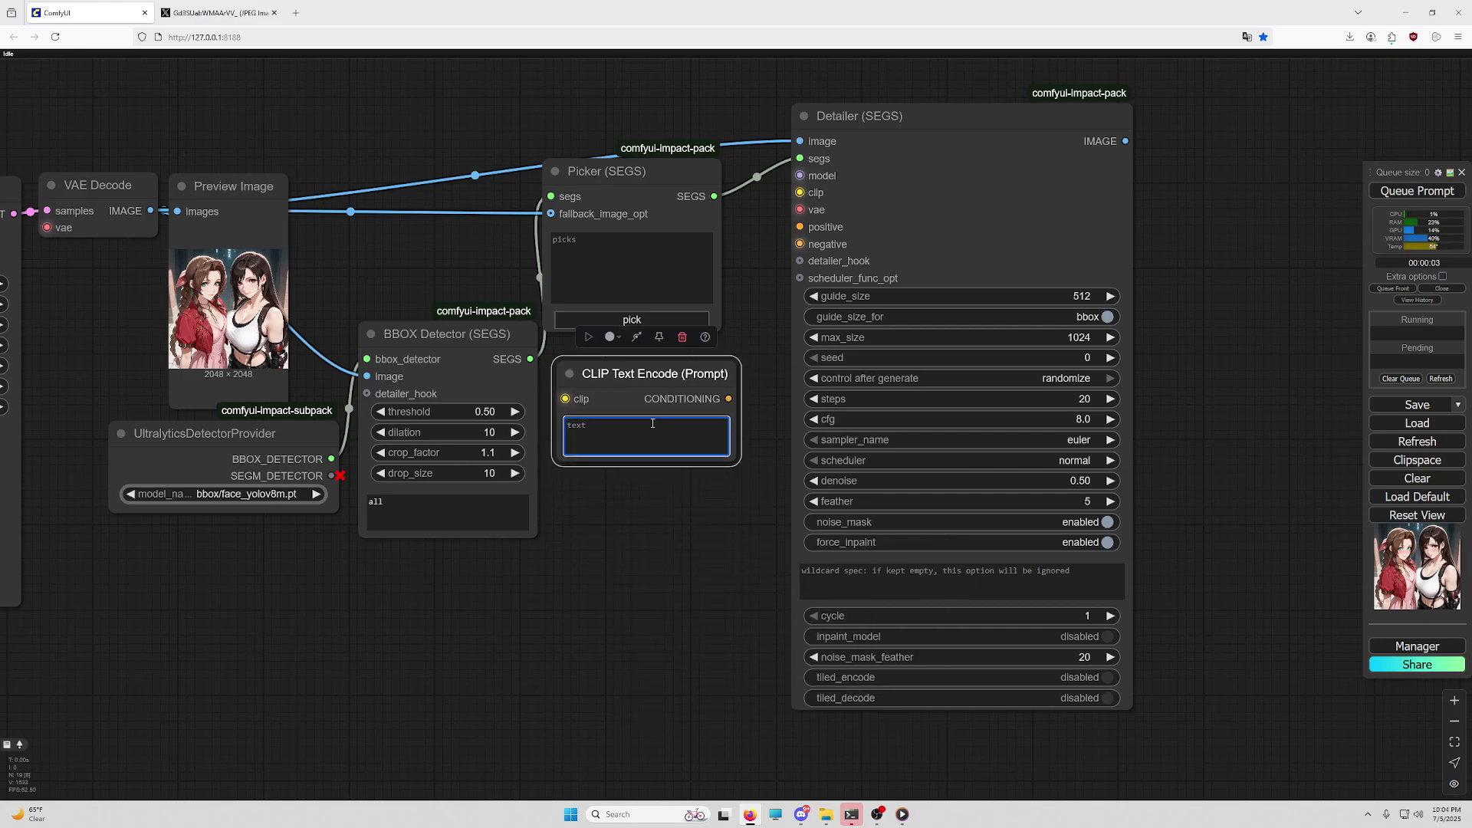
{"action": "type", "text": "aerith face, d"}
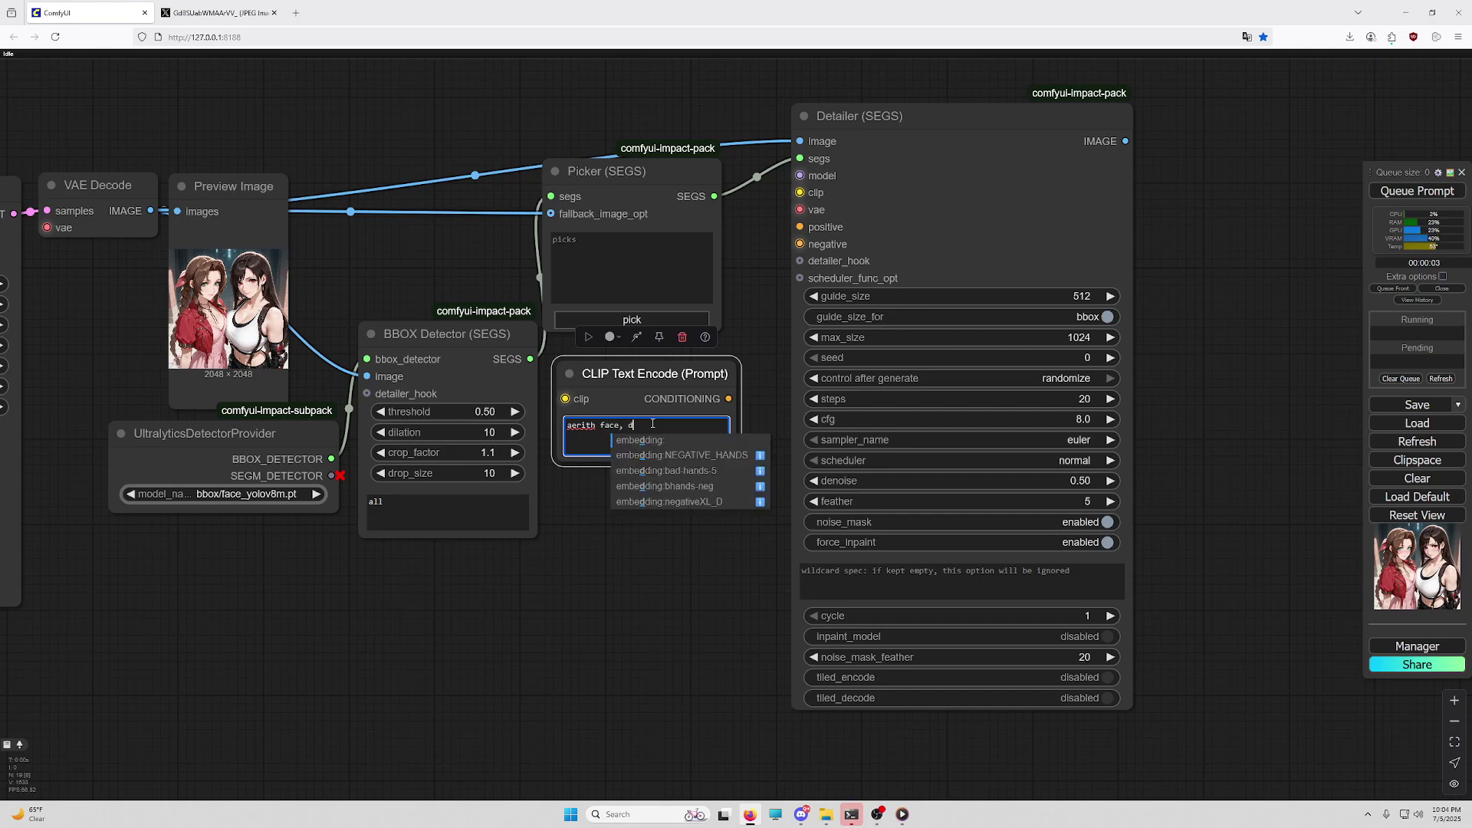
{"action": "type", "text": "eep aqua eyes, "}
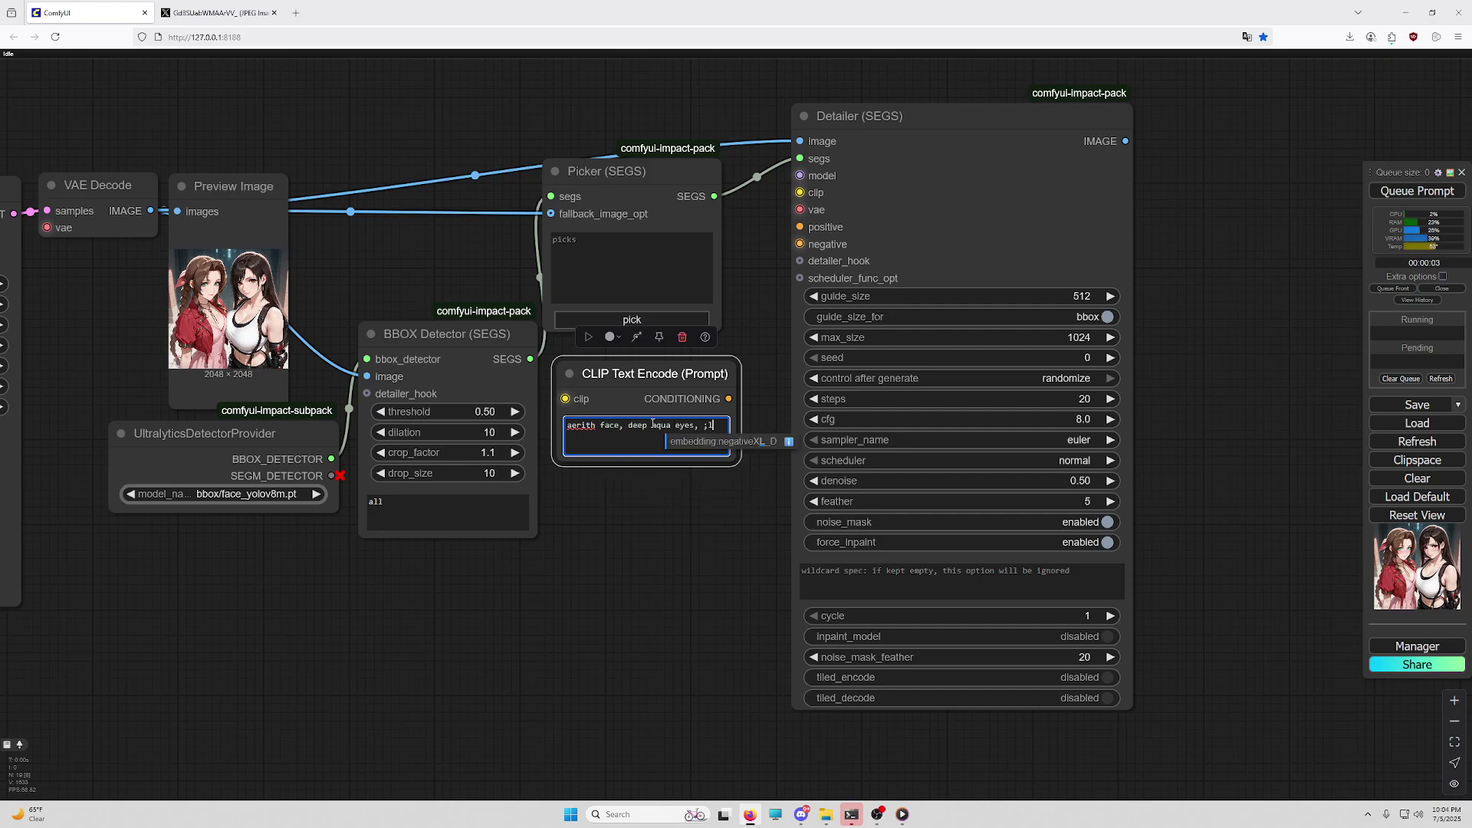
{"action": "type", "text": "lo"}
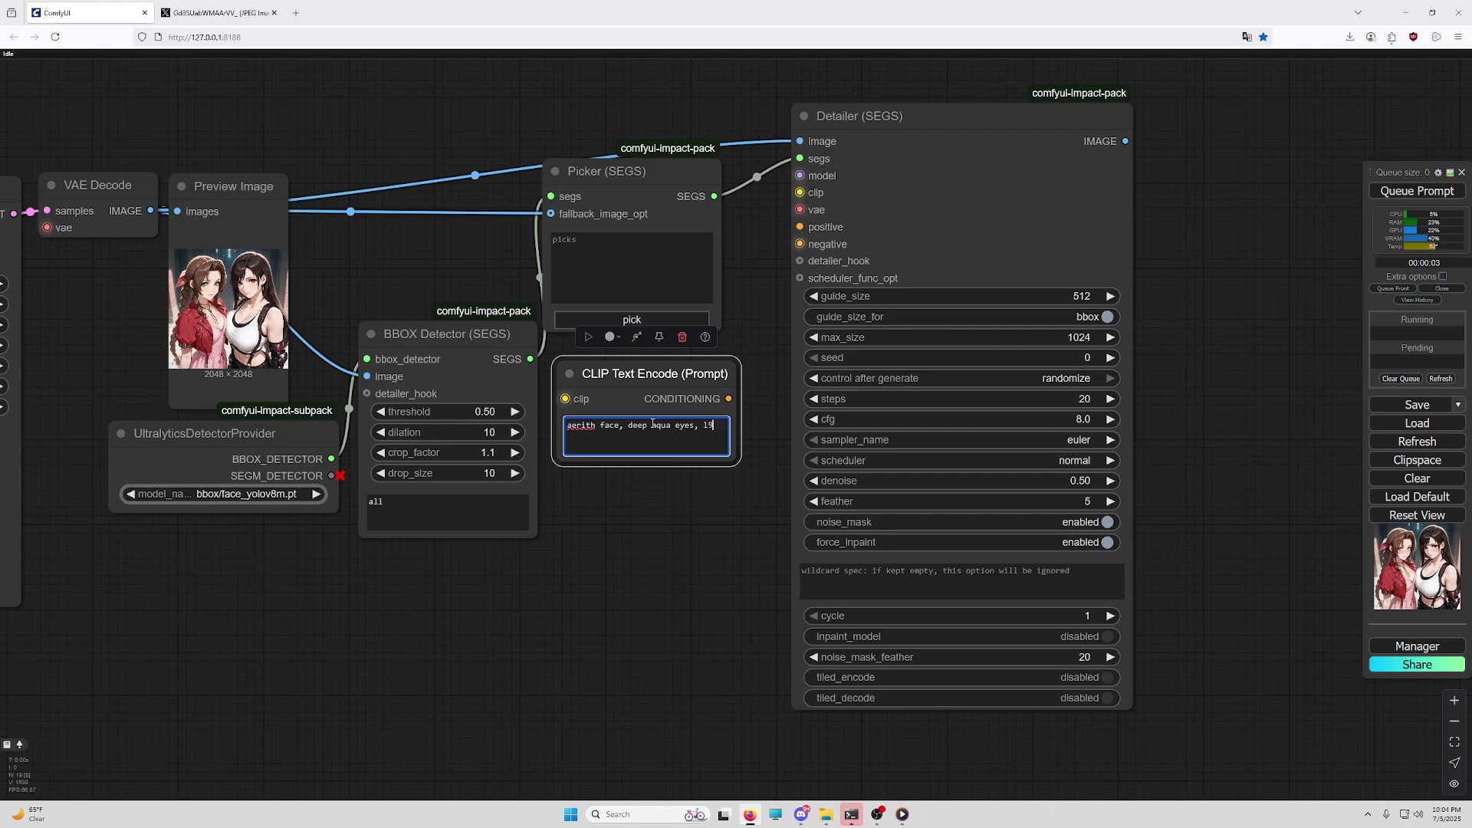
{"action": "type", "text": "oking at viewer"}
{"action": "left_click_drag", "start_coordinate": [714, 400], "coordinate": [800, 227]}
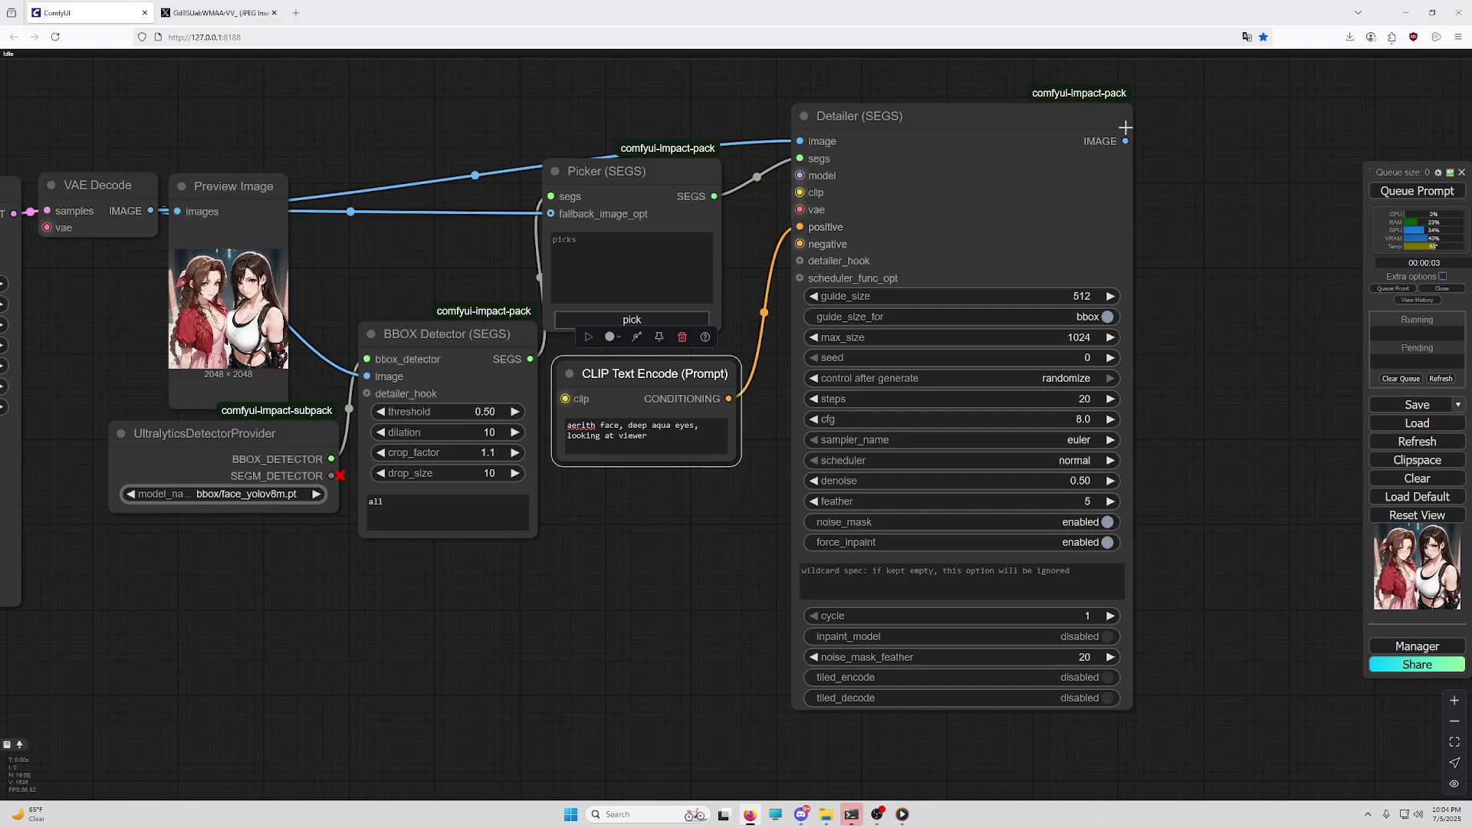
Attach a Preview Image node to the Detailer's IMAGE output and run the workflow.
{"action": "left_click_drag", "start_coordinate": [1124, 141], "coordinate": [1237, 142]}
{"action": "left_click", "coordinate": [1246, 236]}
{"action": "key", "text": "ctrl+Return"}
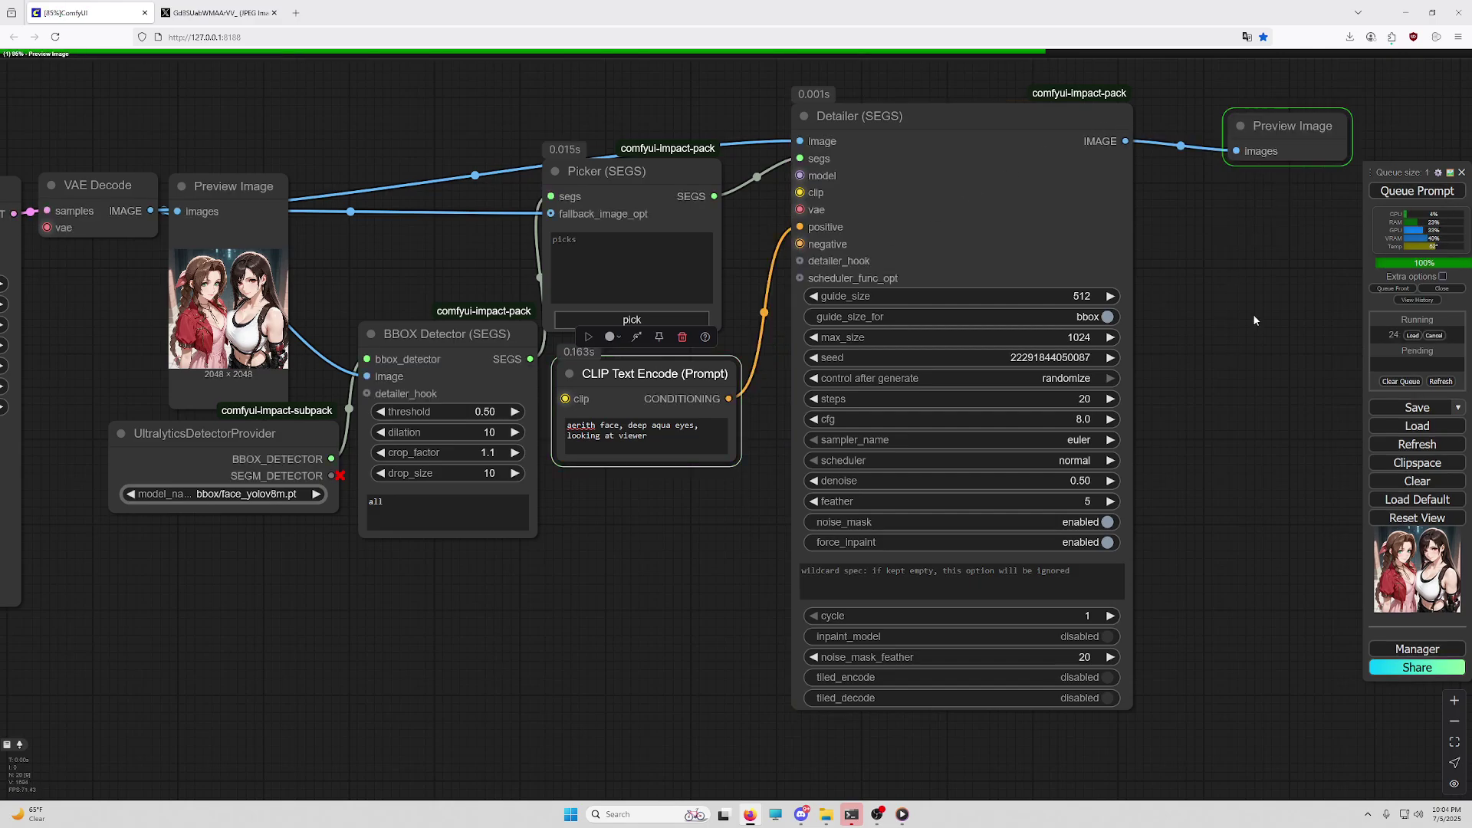
Set the Detailer's control after generate option to fixed.
{"action": "left_click", "coordinate": [1080, 374]}
{"action": "left_click", "coordinate": [1091, 380]}
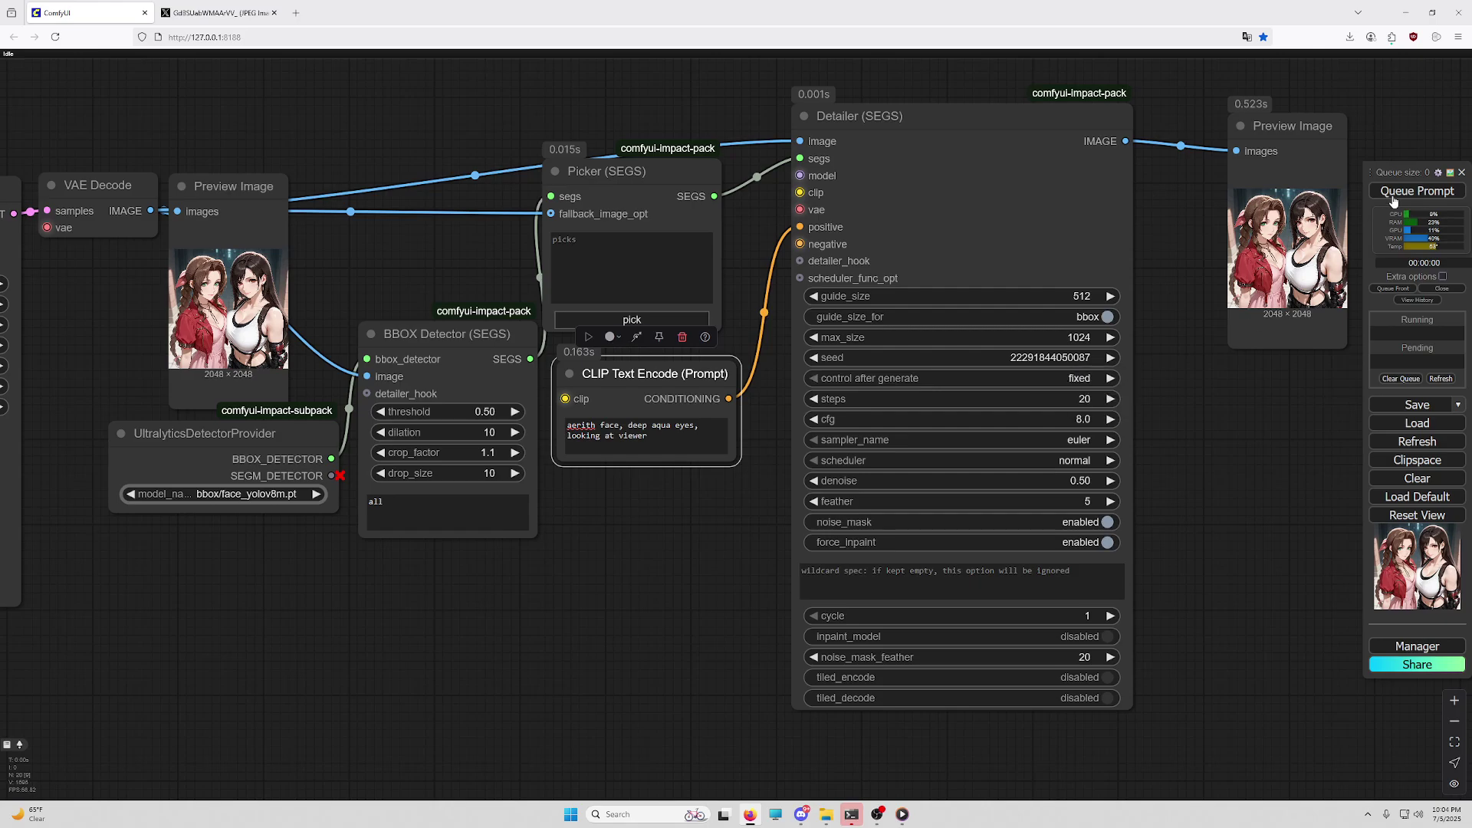
Run the workflow, and in the Picker select only the brown-haired Aerith face for refining.
{"action": "left_click", "coordinate": [1397, 196]}
{"action": "left_click_drag", "start_coordinate": [1150, 312], "coordinate": [887, 385]}
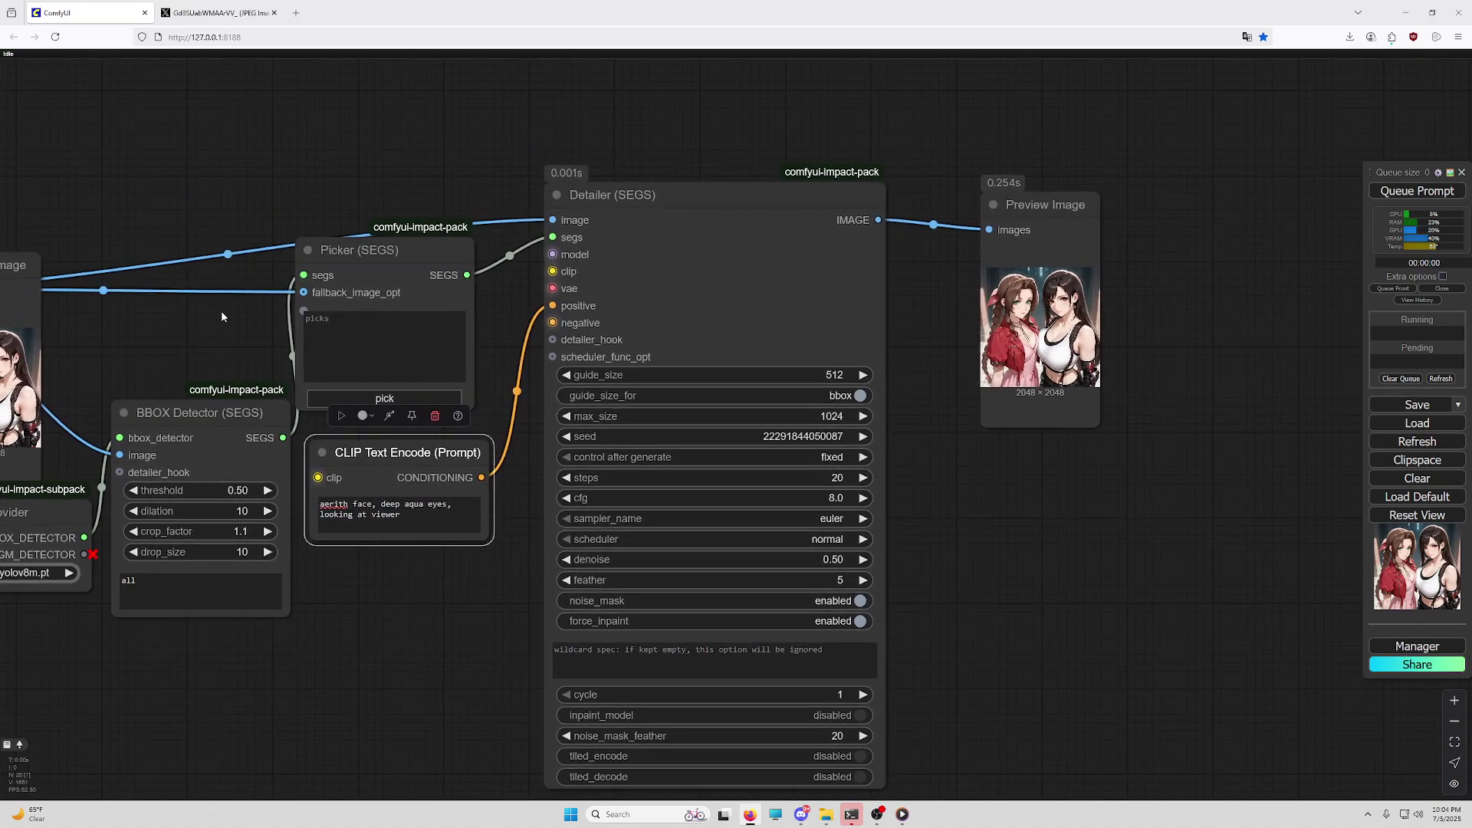
{"action": "left_click_drag", "start_coordinate": [299, 272], "coordinate": [306, 251]}
{"action": "left_click", "coordinate": [399, 378]}
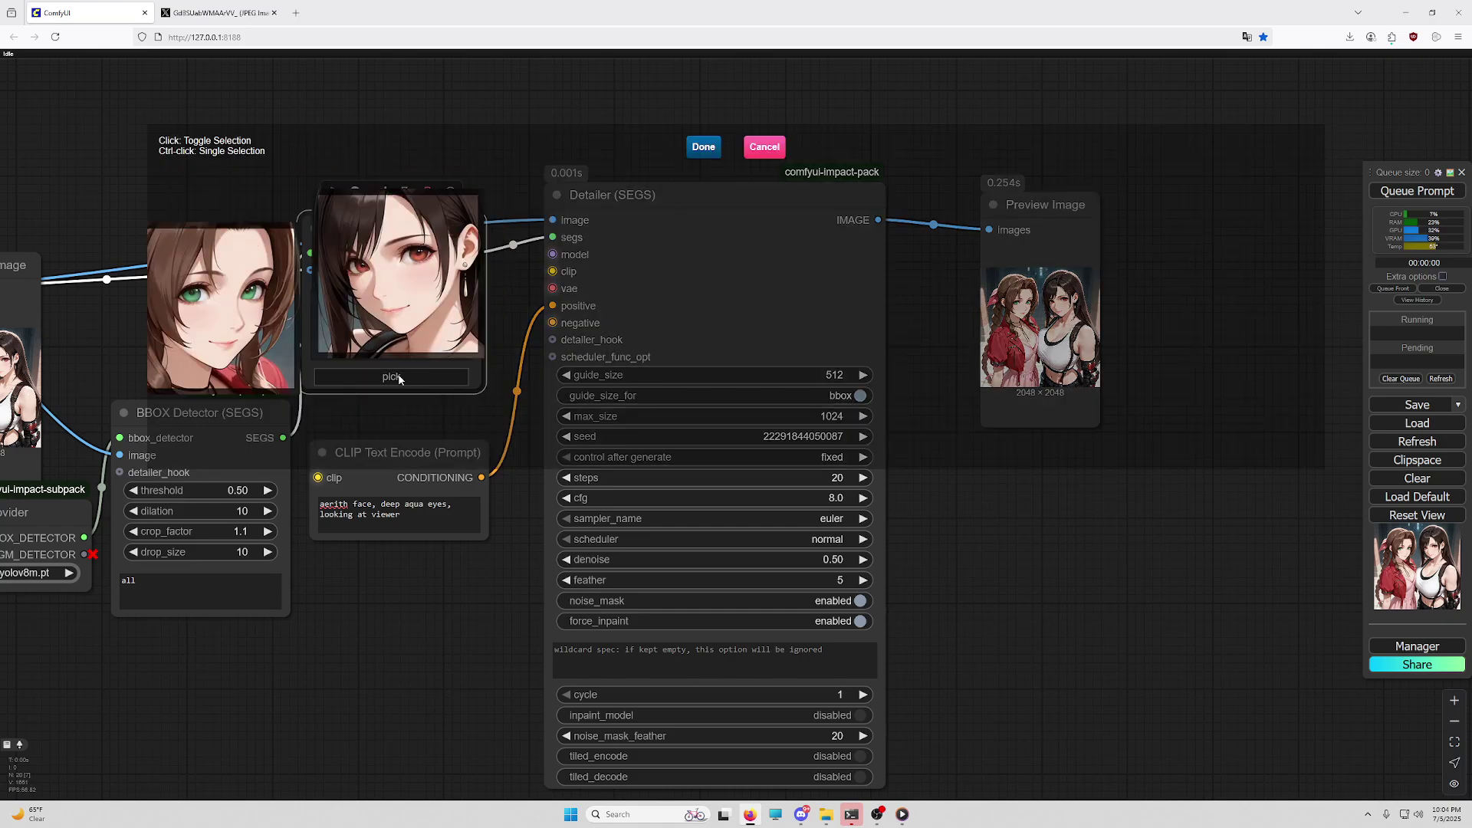
{"action": "left_click", "coordinate": [213, 304]}
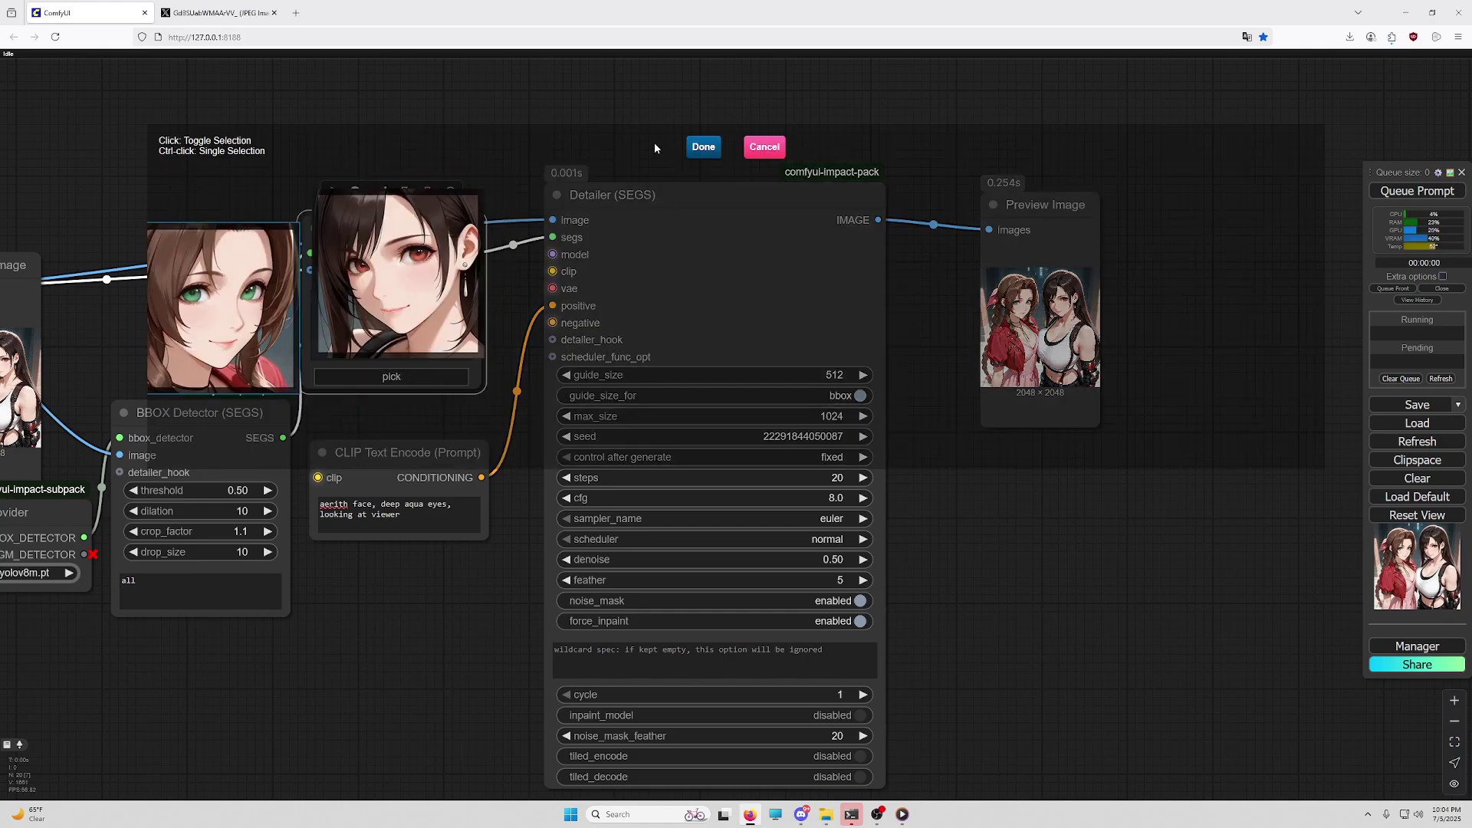
{"action": "left_click", "coordinate": [703, 146]}
Run the workflow with face 1 picked and move the output Preview Image node closer to the Detailer.
{"action": "left_click_drag", "start_coordinate": [302, 640], "coordinate": [402, 591]}
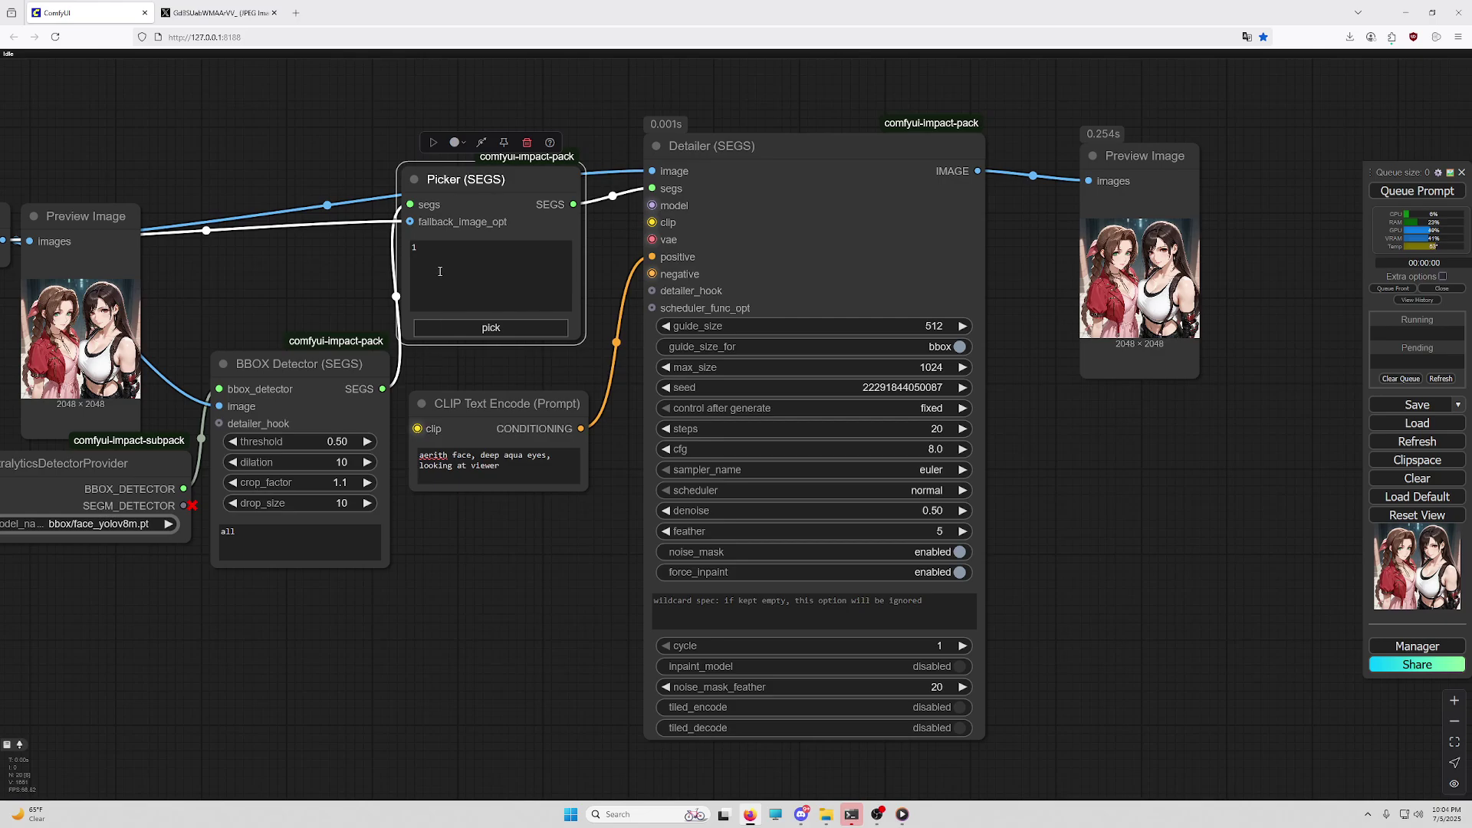
{"action": "left_click_drag", "start_coordinate": [180, 312], "coordinate": [397, 354]}
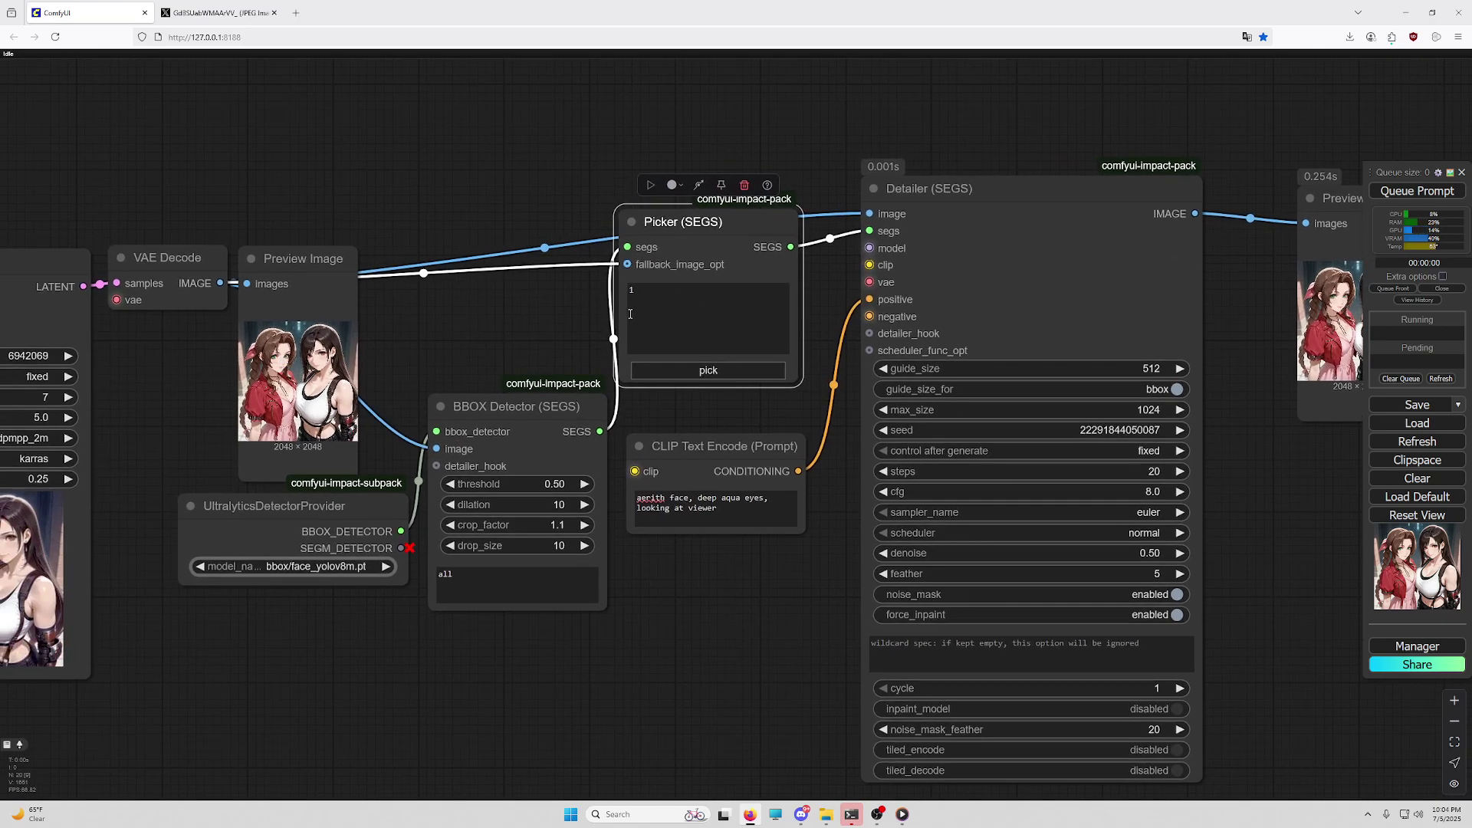
{"action": "scroll", "coordinate": [237, 337], "scroll_direction": "up", "scroll_amount": 10}
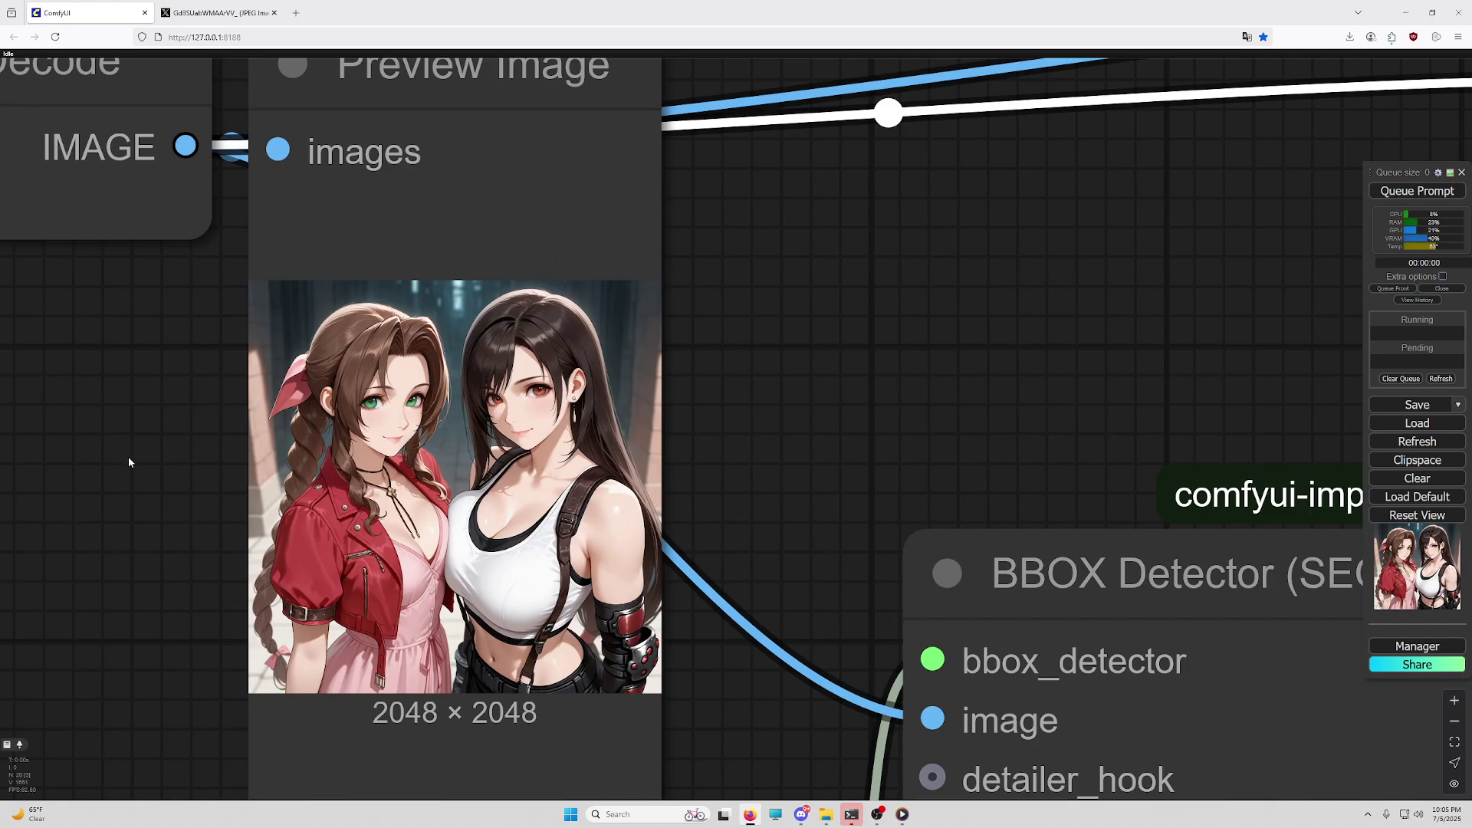
{"action": "scroll", "coordinate": [127, 457], "scroll_direction": "down", "scroll_amount": 8}
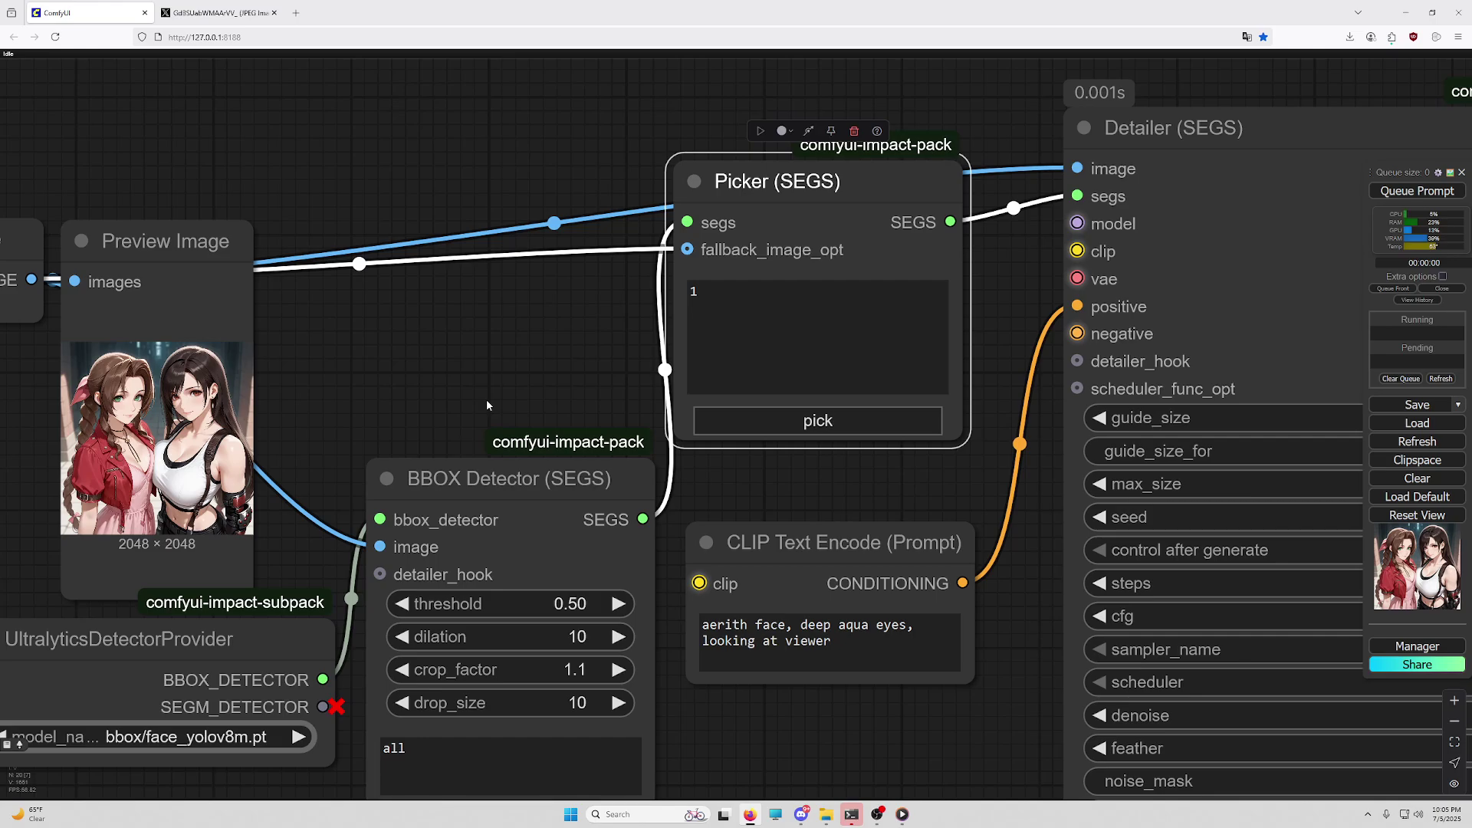
{"action": "scroll", "coordinate": [486, 398], "scroll_direction": "down", "scroll_amount": 3}
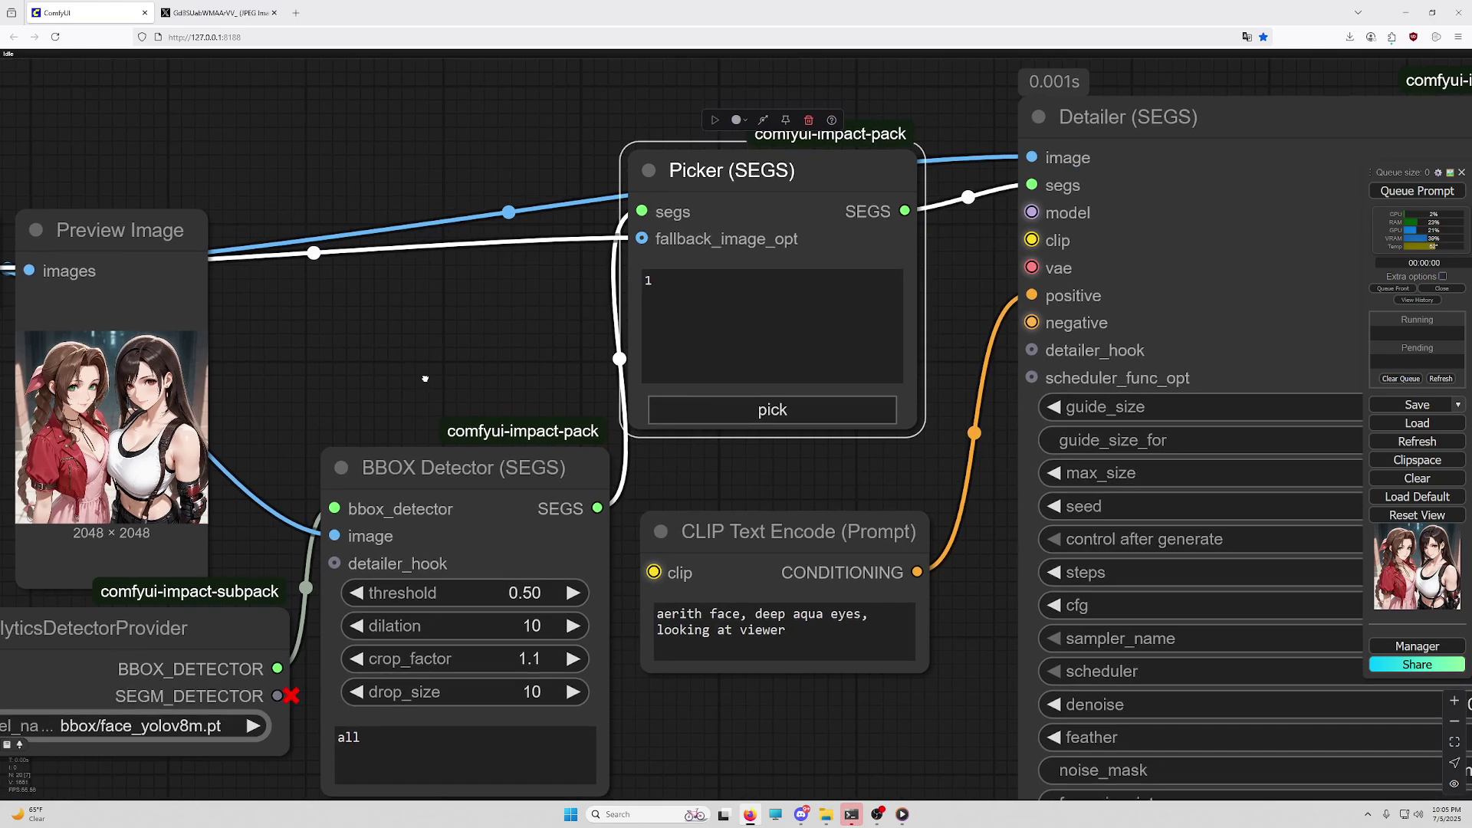
{"action": "scroll", "coordinate": [356, 338], "scroll_direction": "down", "scroll_amount": 6}
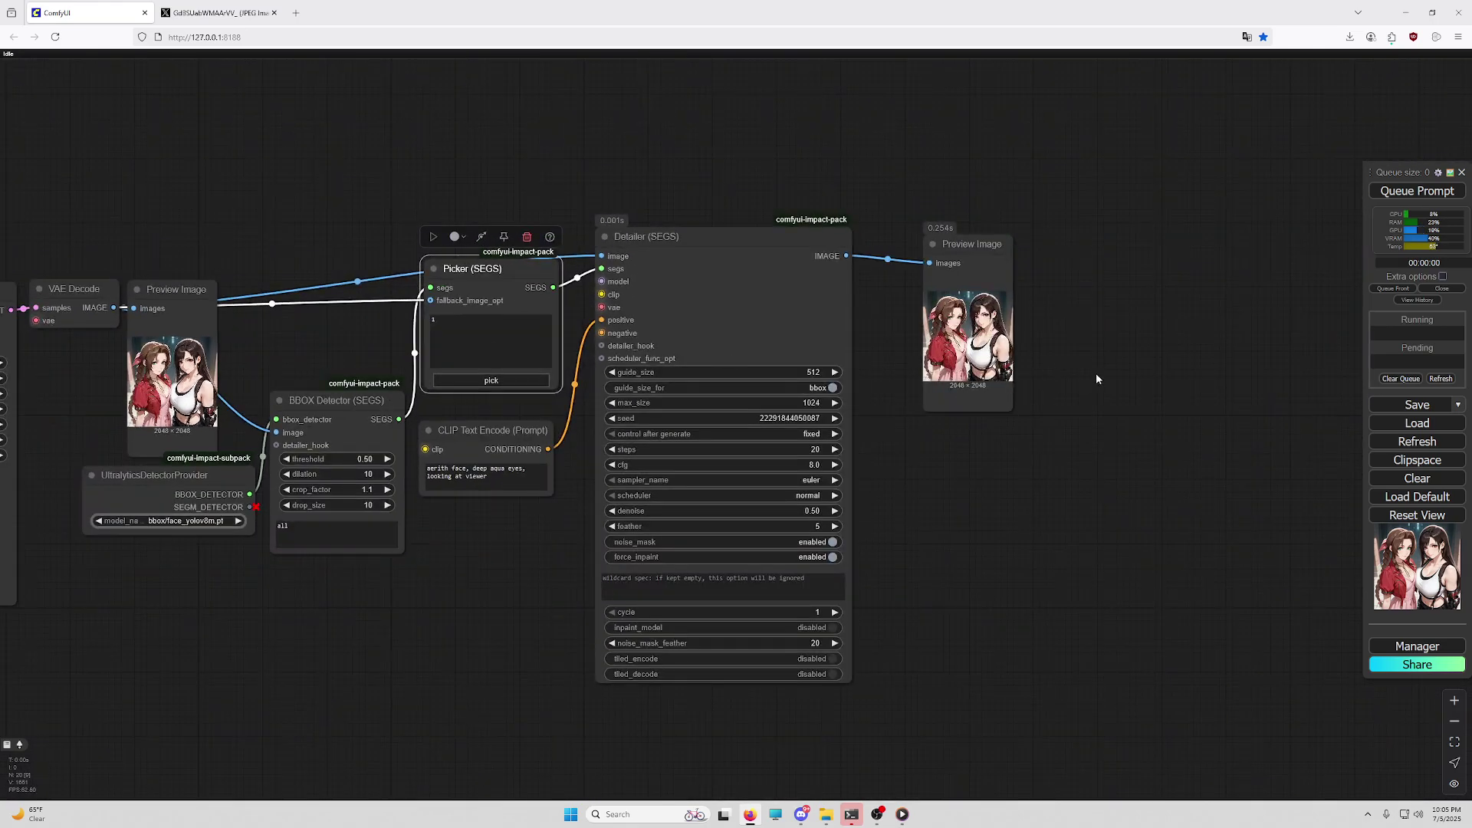
{"action": "left_click", "coordinate": [506, 479]}
{"action": "left_click", "coordinate": [494, 332]}
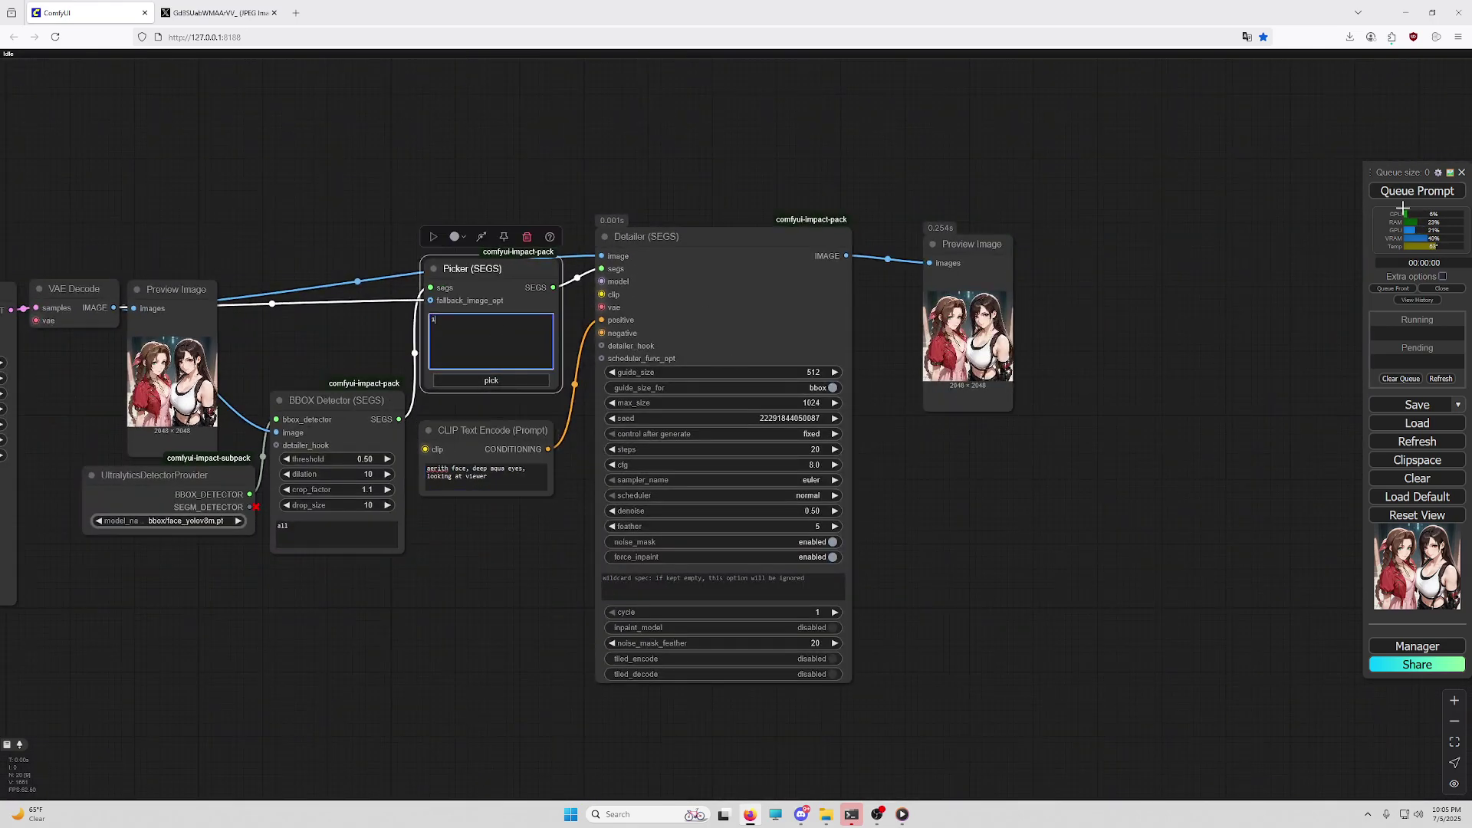
{"action": "left_click", "coordinate": [1415, 191]}
{"action": "left_click_drag", "start_coordinate": [971, 244], "coordinate": [944, 222]}
Examine the refined face in the Detailer's live preview and in the output Preview Image.
{"action": "left_click_drag", "start_coordinate": [995, 630], "coordinate": [945, 427]}
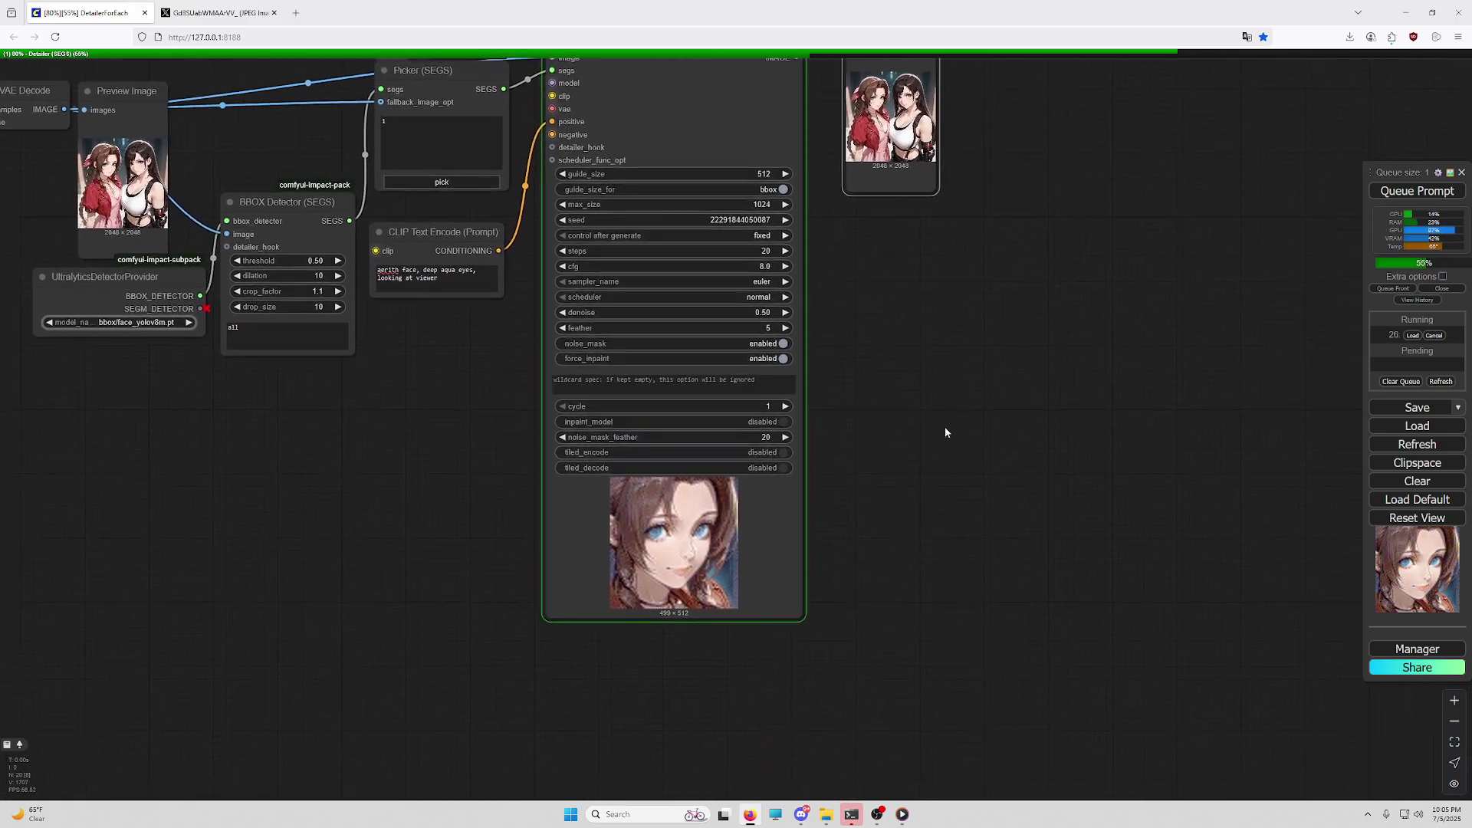
{"action": "scroll", "coordinate": [667, 543], "scroll_direction": "up", "scroll_amount": 8}
{"action": "scroll", "coordinate": [664, 541], "scroll_direction": "down", "scroll_amount": 7}
{"action": "left_click_drag", "start_coordinate": [899, 173], "coordinate": [863, 416]}
{"action": "scroll", "coordinate": [862, 368], "scroll_direction": "up", "scroll_amount": 10}
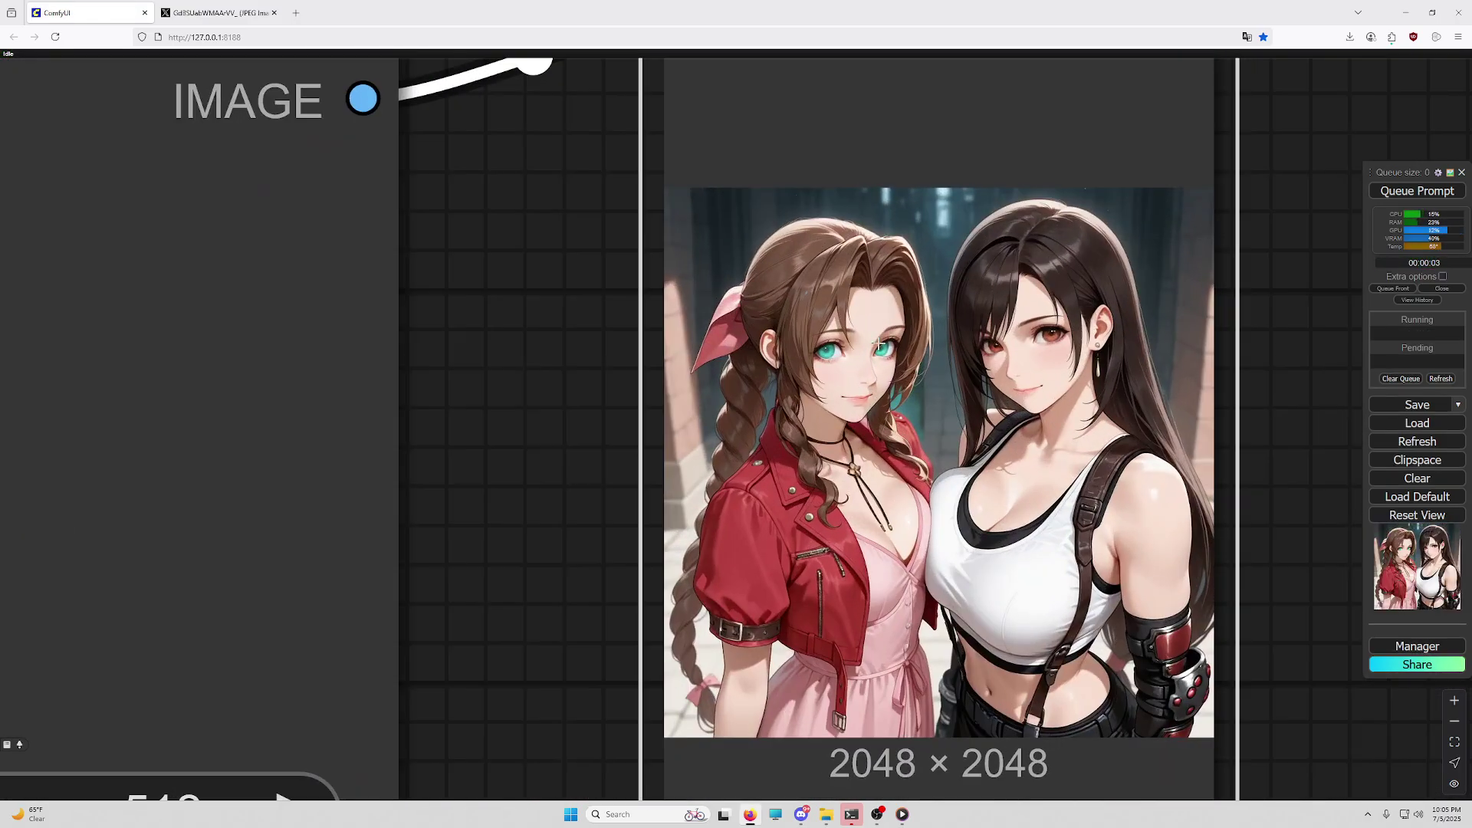
{"action": "scroll", "coordinate": [822, 341], "scroll_direction": "down", "scroll_amount": 10}
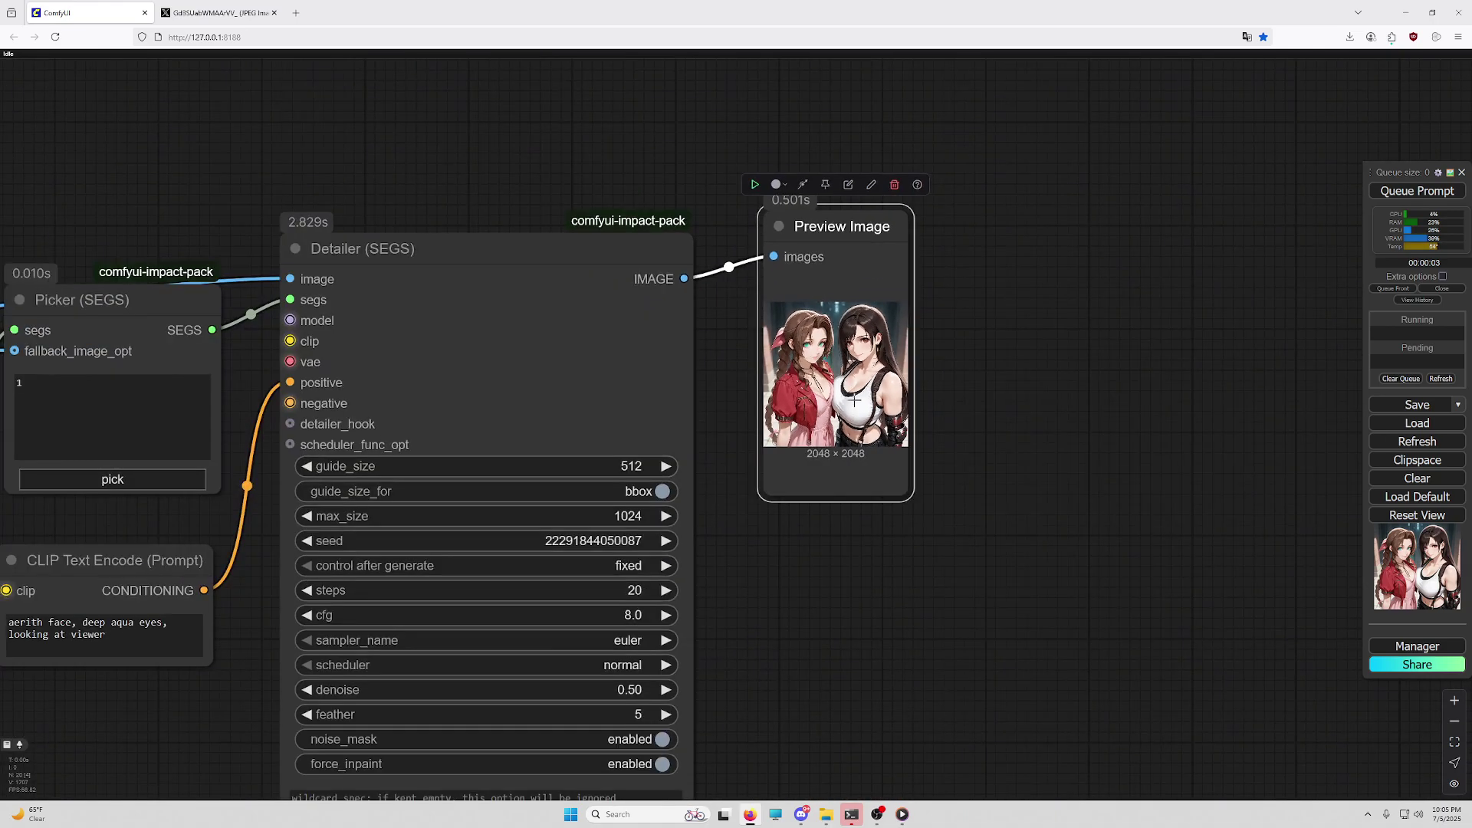
Duplicate the Detailer and the Picker beyond the preview, and connect the first Detailer's IMAGE output to the Picker copy's fallback_image_opt.
{"action": "left_click_drag", "start_coordinate": [844, 395], "coordinate": [801, 432]}
{"action": "mouse_move", "coordinate": [503, 329]}
{"action": "left_mouse_down", "text": "alt"}
{"action": "mouse_move", "coordinate": [1123, 382]}
{"action": "mouse_move", "coordinate": [1256, 325]}
{"action": "left_mouse_up", "text": "alt"}
{"action": "scroll", "coordinate": [955, 465], "scroll_direction": "down", "scroll_amount": 3}
{"action": "mouse_move", "coordinate": [934, 565]}
{"action": "left_mouse_down"}
{"action": "mouse_move", "coordinate": [955, 465]}
{"action": "mouse_move", "coordinate": [1009, 455]}
{"action": "left_mouse_up"}
{"action": "scroll", "coordinate": [956, 464], "scroll_direction": "down", "scroll_amount": 2}
{"action": "left_click_drag", "start_coordinate": [491, 298], "coordinate": [993, 467], "text": "alt"}
{"action": "mouse_move", "coordinate": [854, 274]}
{"action": "left_mouse_down"}
{"action": "mouse_move", "coordinate": [878, 277]}
{"action": "mouse_move", "coordinate": [943, 489]}
{"action": "left_mouse_up"}
Duplicate the BBOX Detector below the Picker copy and feed it the provider's BBOX_DETECTOR and the first Detailer's IMAGE output.
{"action": "mouse_move", "coordinate": [344, 435]}
{"action": "left_mouse_down", "text": "alt"}
{"action": "mouse_move", "coordinate": [905, 628]}
{"action": "mouse_move", "coordinate": [998, 623]}
{"action": "left_mouse_up", "text": "alt"}
{"action": "left_click_drag", "start_coordinate": [257, 514], "coordinate": [920, 624]}
{"action": "left_click_drag", "start_coordinate": [854, 275], "coordinate": [923, 646]}
{"action": "left_click_drag", "start_coordinate": [853, 274], "coordinate": [921, 637]}
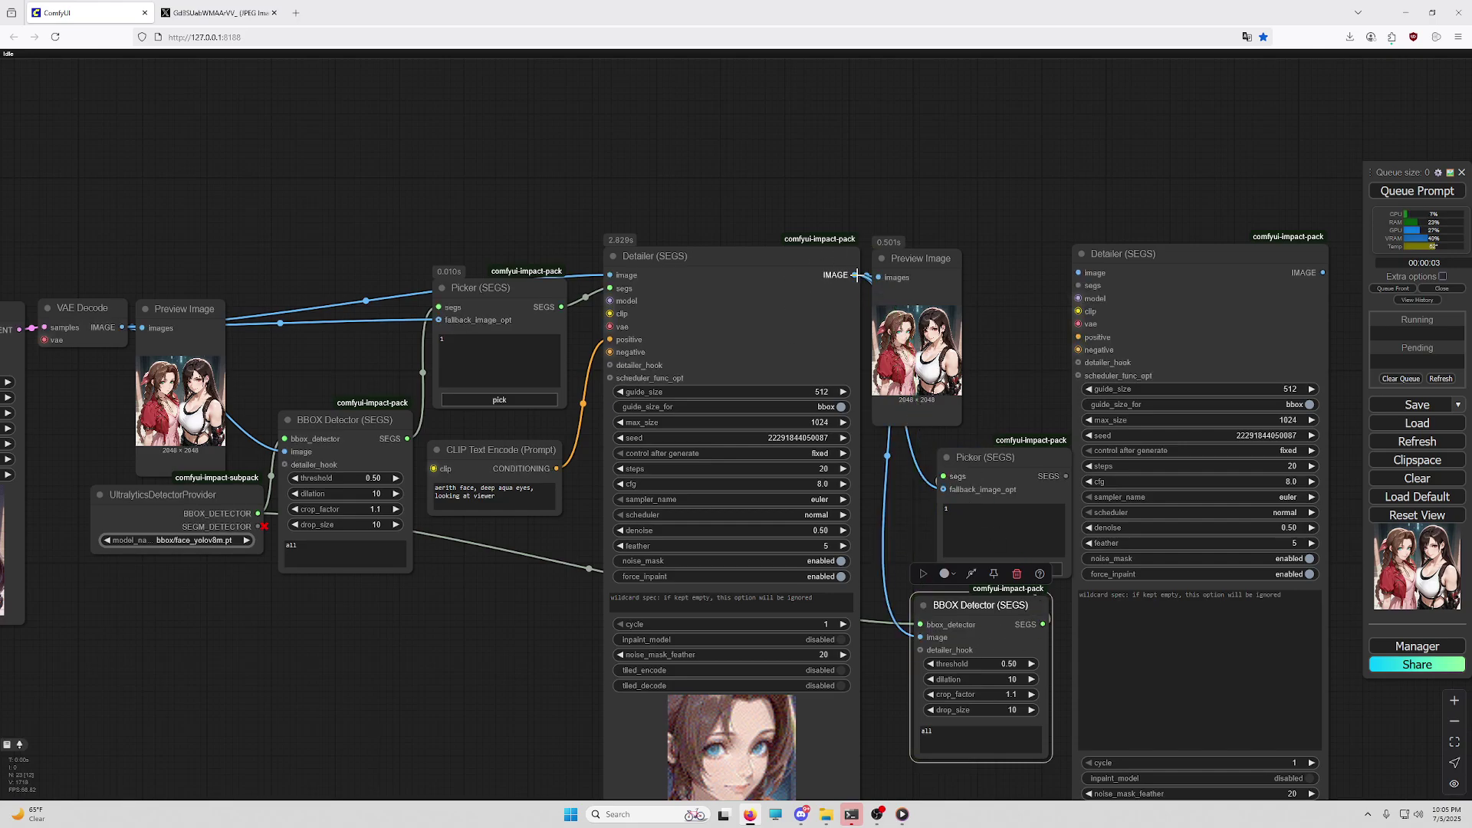
Wire the first Detailer's image and the Picker copy's SEGS into the second Detailer, feed the Picker copy from its detector, and space the nodes out.
{"action": "left_click_drag", "start_coordinate": [853, 274], "coordinate": [1079, 272]}
{"action": "left_click_drag", "start_coordinate": [1128, 222], "coordinate": [918, 221]}
{"action": "left_click_drag", "start_coordinate": [857, 475], "coordinate": [869, 285]}
{"action": "left_click_drag", "start_coordinate": [795, 480], "coordinate": [753, 470]}
{"action": "left_click_drag", "start_coordinate": [996, 322], "coordinate": [1255, 314]}
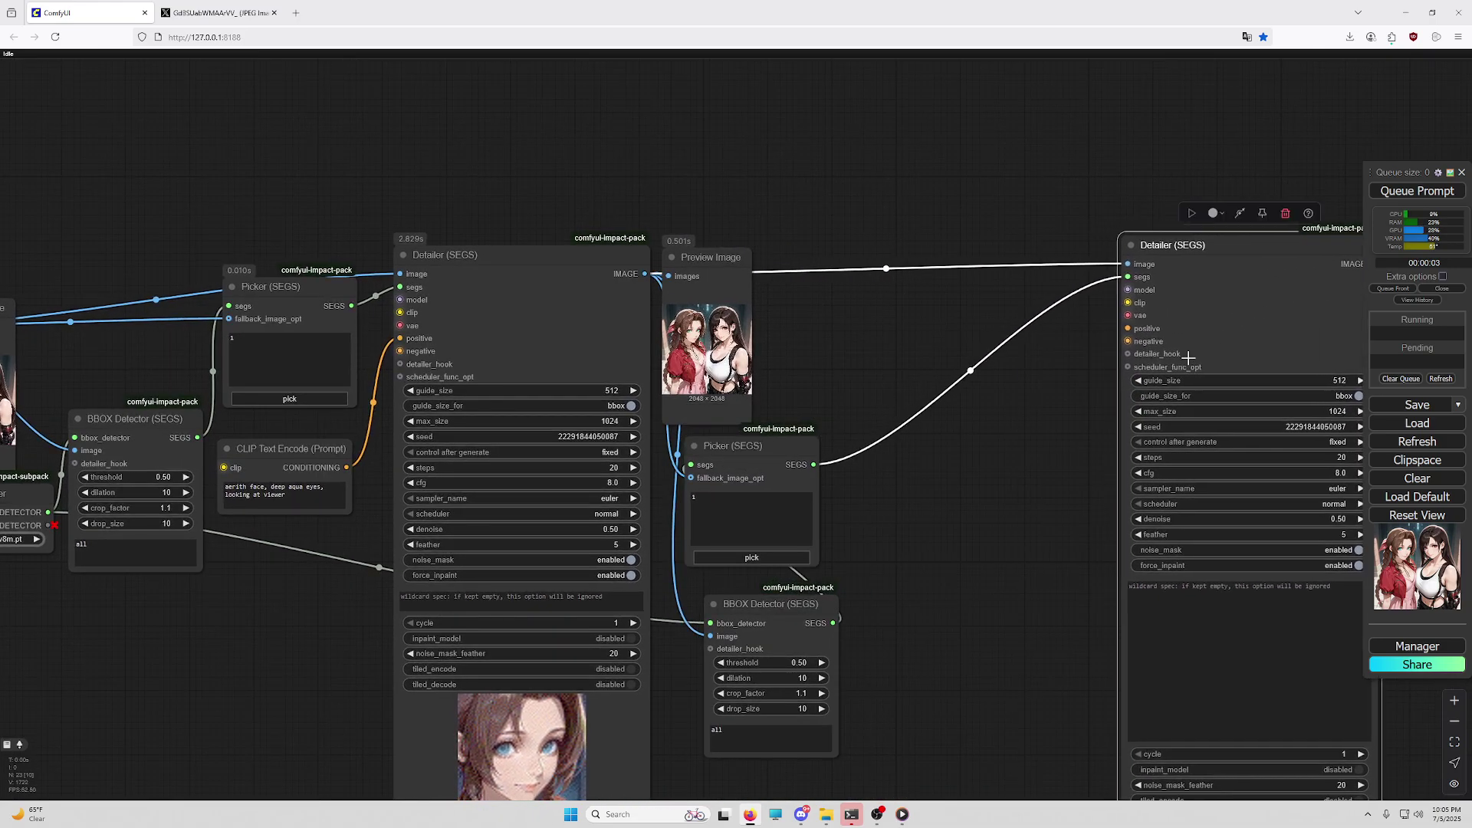
Duplicate the CLIP Text Encode node into the second Detailer's positive input and change its prompt to "tifa face, deep crimson eyes, looking at viewer".
{"action": "mouse_move", "coordinate": [274, 459]}
{"action": "left_mouse_down", "text": "alt"}
{"action": "mouse_move", "coordinate": [972, 340]}
{"action": "mouse_move", "coordinate": [1128, 328]}
{"action": "left_mouse_up", "text": "alt"}
{"action": "double_click", "coordinate": [997, 368]}
{"action": "type", "text": "crimson"}
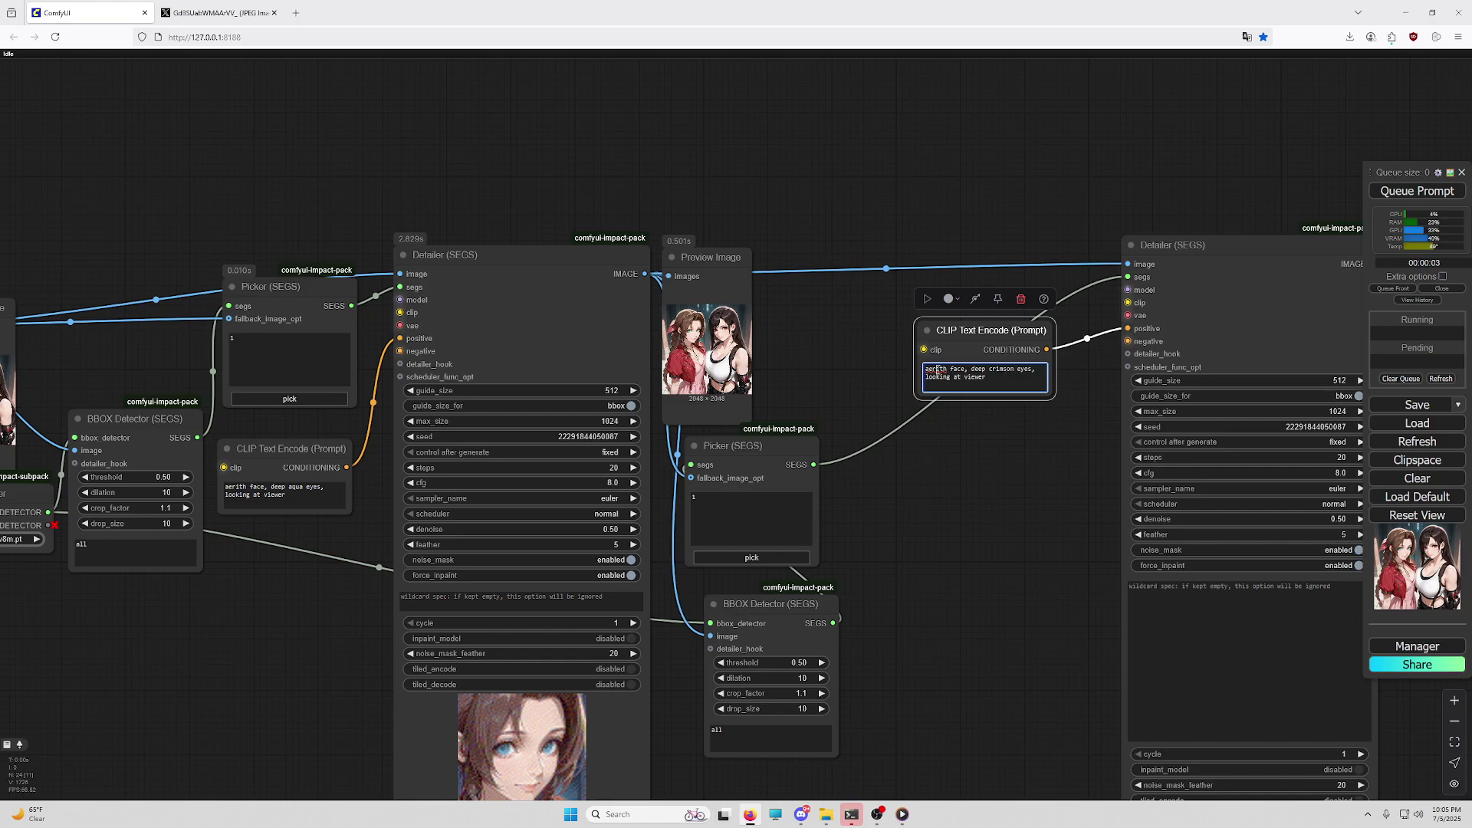
{"action": "double_click", "coordinate": [936, 370]}
{"action": "type", "text": "tifa"}
Attach a Preview Image node to the second Detailer's IMAGE output and run the workflow.
{"action": "left_click_drag", "start_coordinate": [1196, 201], "coordinate": [735, 202]}
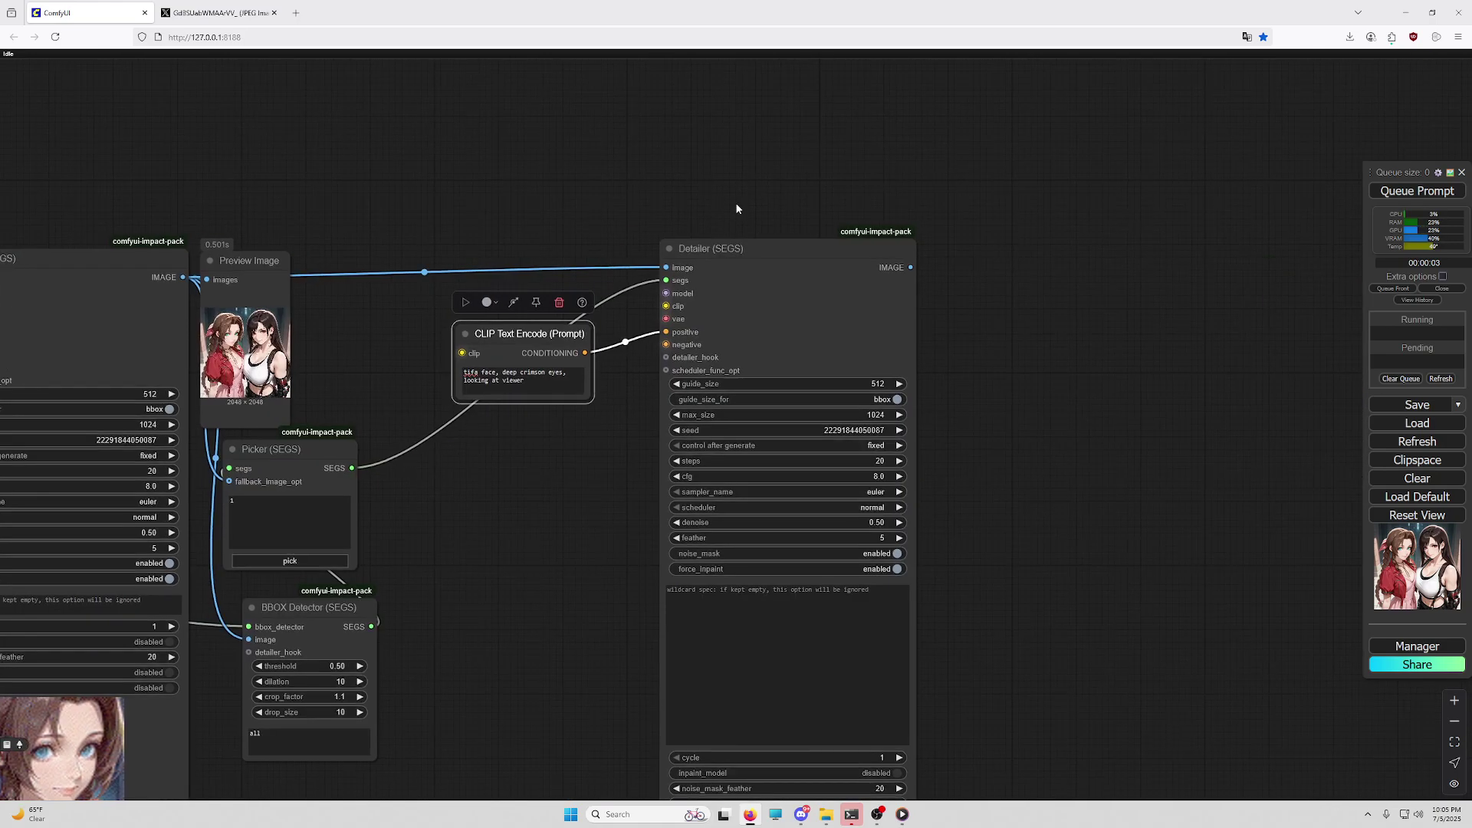
{"action": "left_click_drag", "start_coordinate": [910, 263], "coordinate": [1088, 275]}
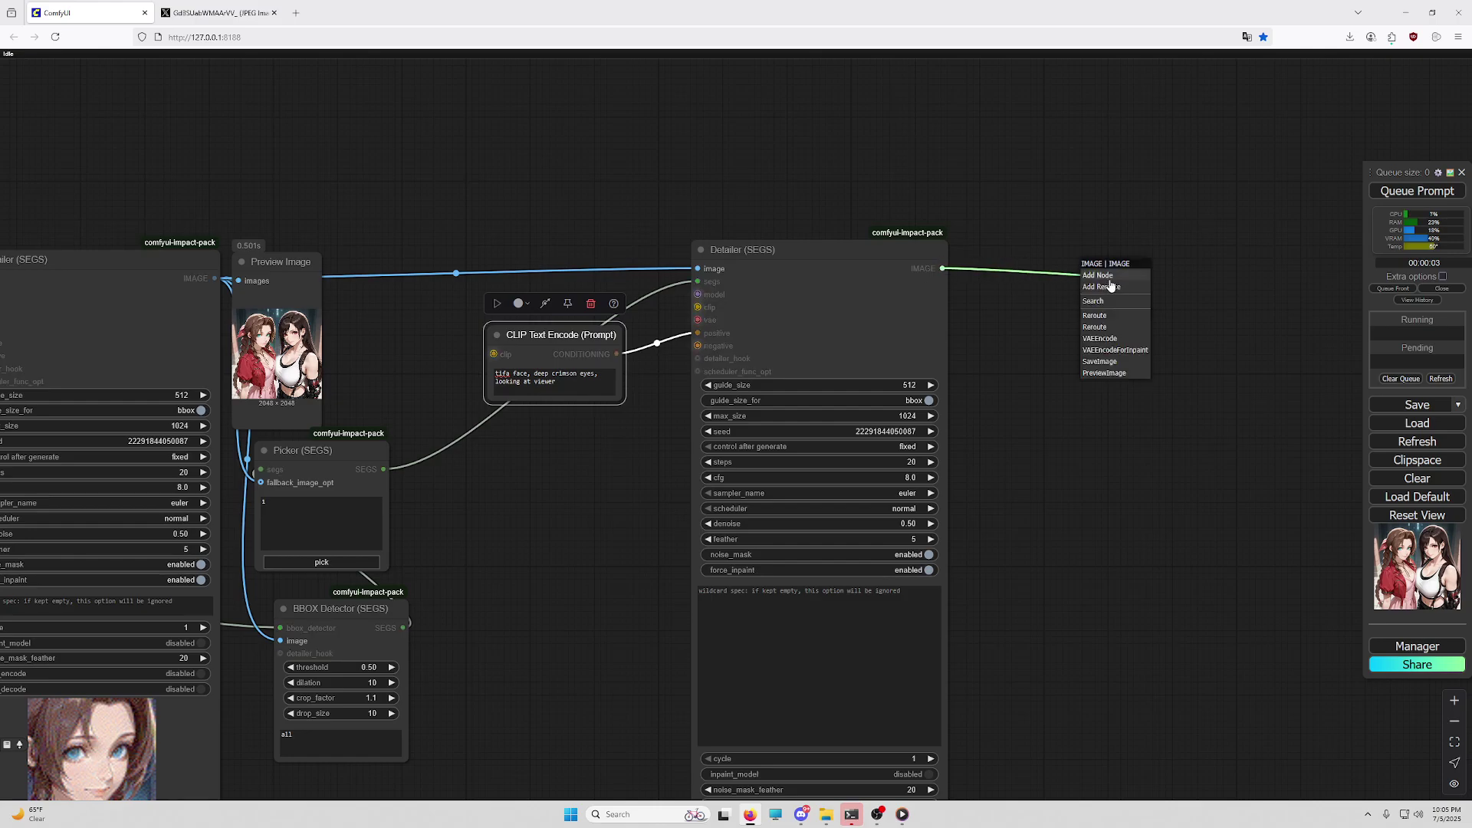
{"action": "left_click", "coordinate": [1108, 374]}
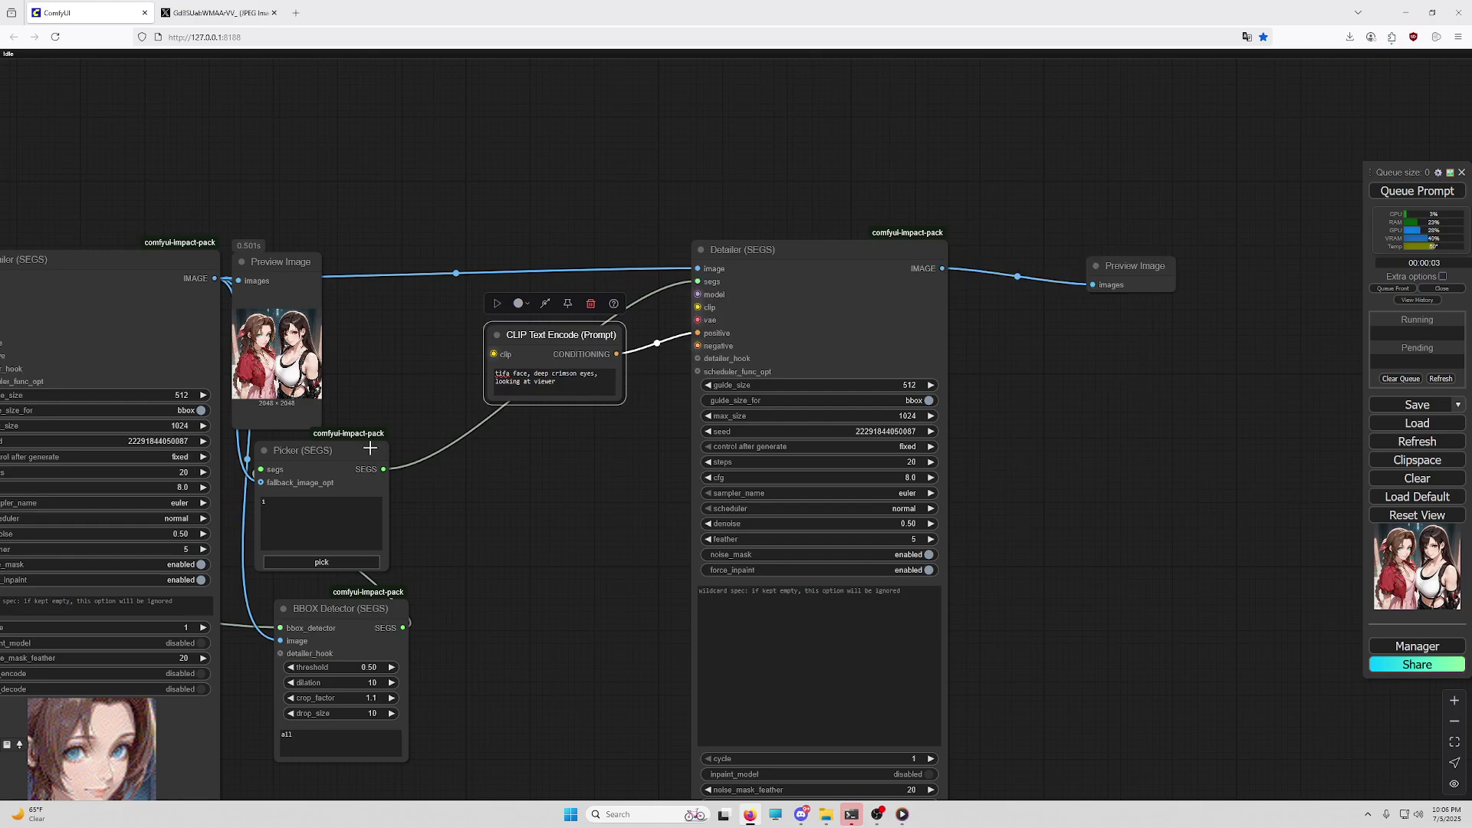
{"action": "left_click", "coordinate": [1383, 192]}
{"action": "left_click_drag", "start_coordinate": [1092, 414], "coordinate": [1199, 381]}
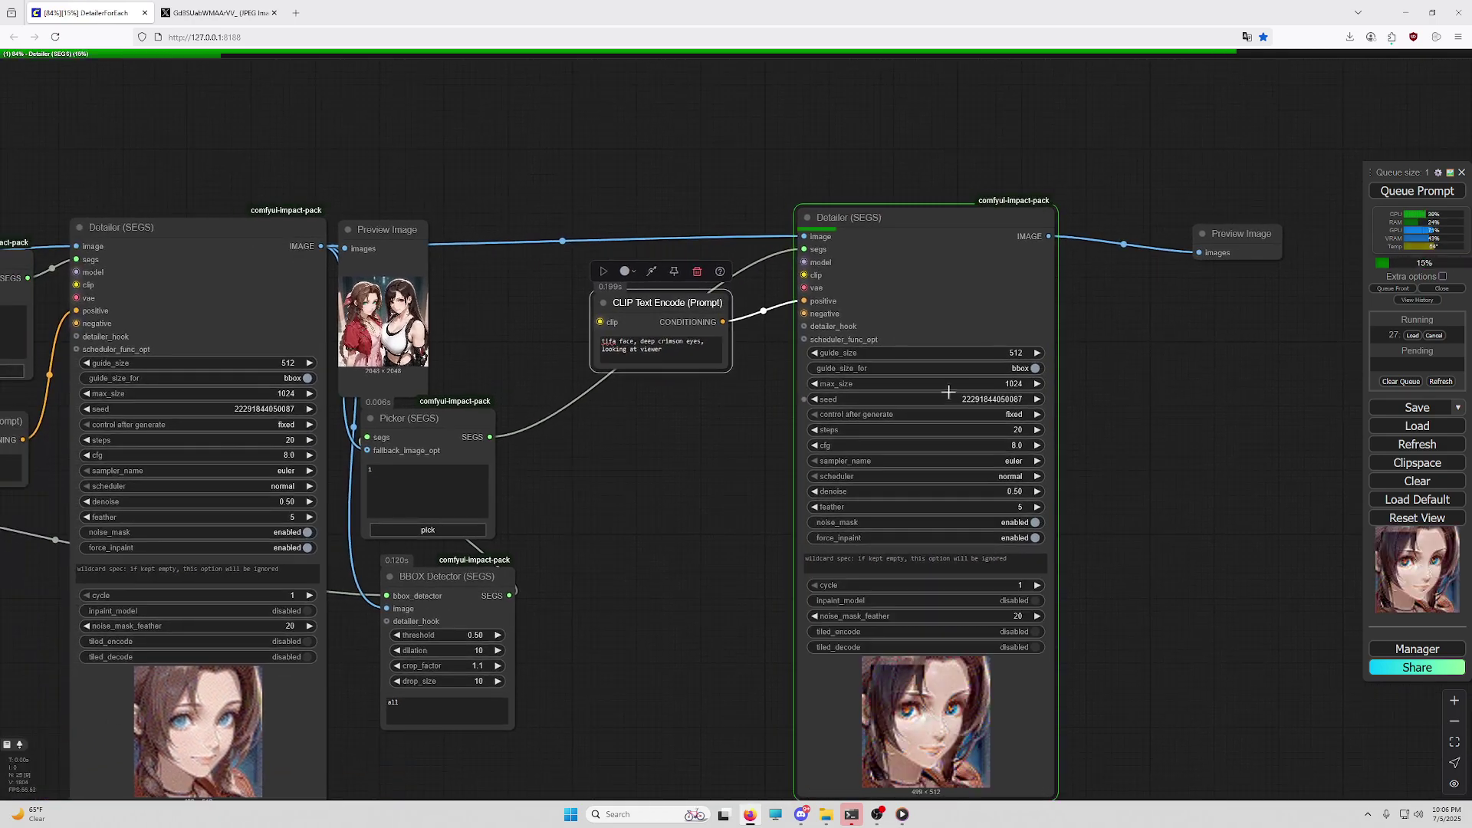
{"action": "left_click_drag", "start_coordinate": [1174, 543], "coordinate": [1158, 444]}
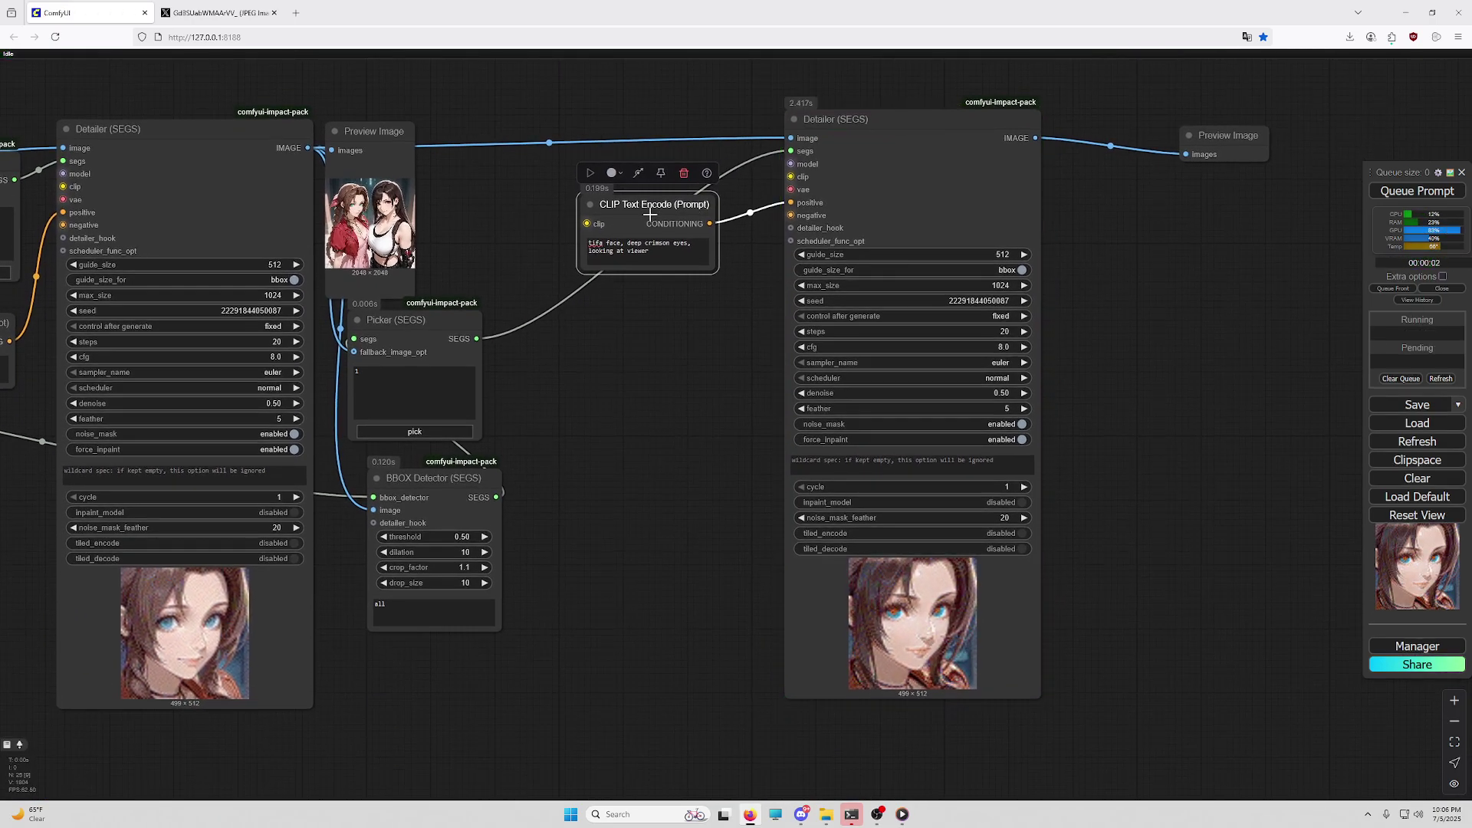
Move the second Picker and its prompt node beside the second Detailer, and switch the Picker's selection to the dark-haired Tifa face only.
{"action": "left_click_drag", "start_coordinate": [649, 210], "coordinate": [716, 313]}
{"action": "left_click_drag", "start_coordinate": [377, 322], "coordinate": [633, 153]}
{"action": "left_click", "coordinate": [670, 261]}
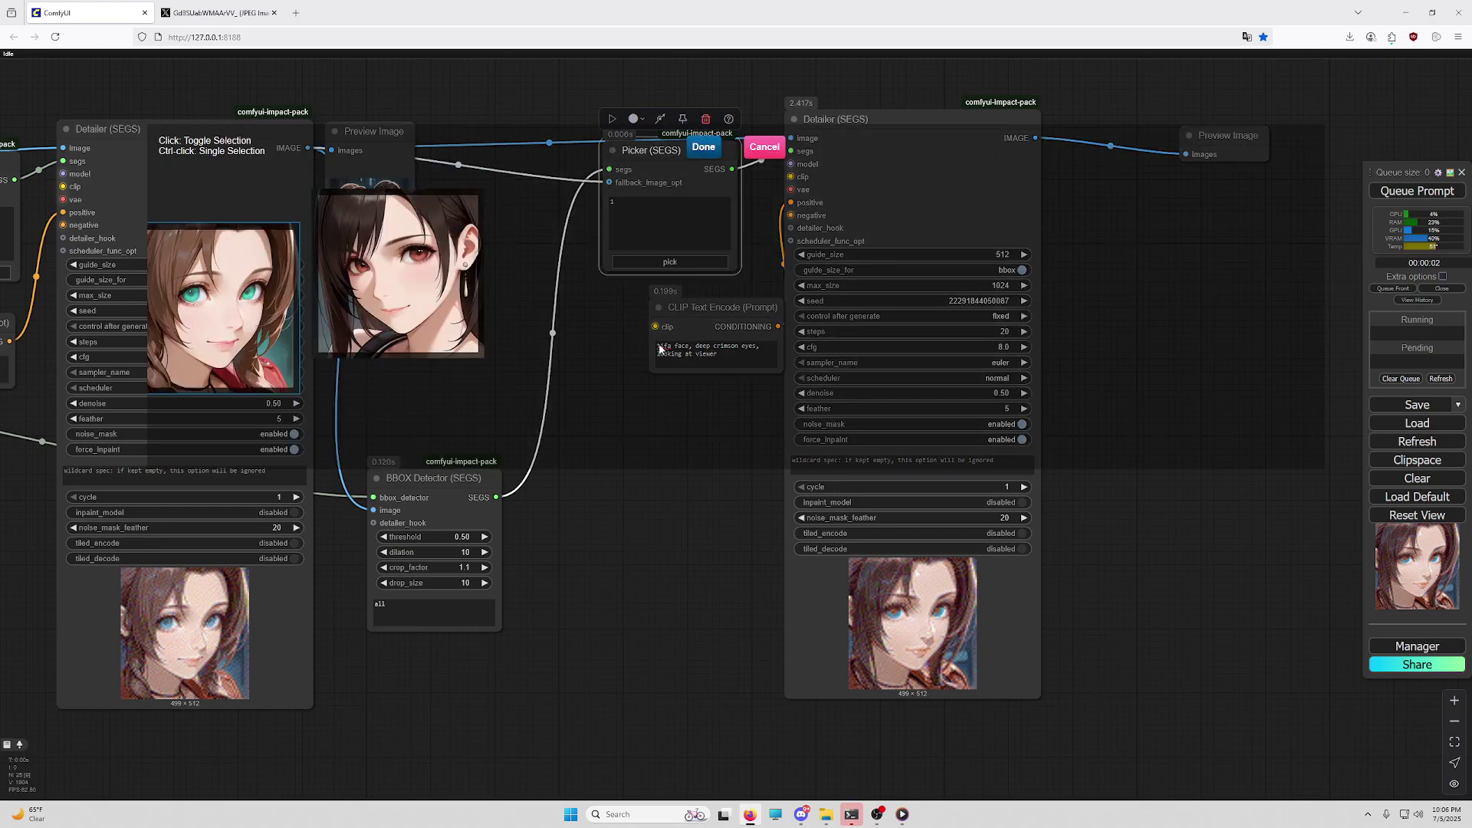
{"action": "left_click", "coordinate": [208, 310]}
{"action": "left_click", "coordinate": [433, 268]}
{"action": "left_click", "coordinate": [704, 147]}
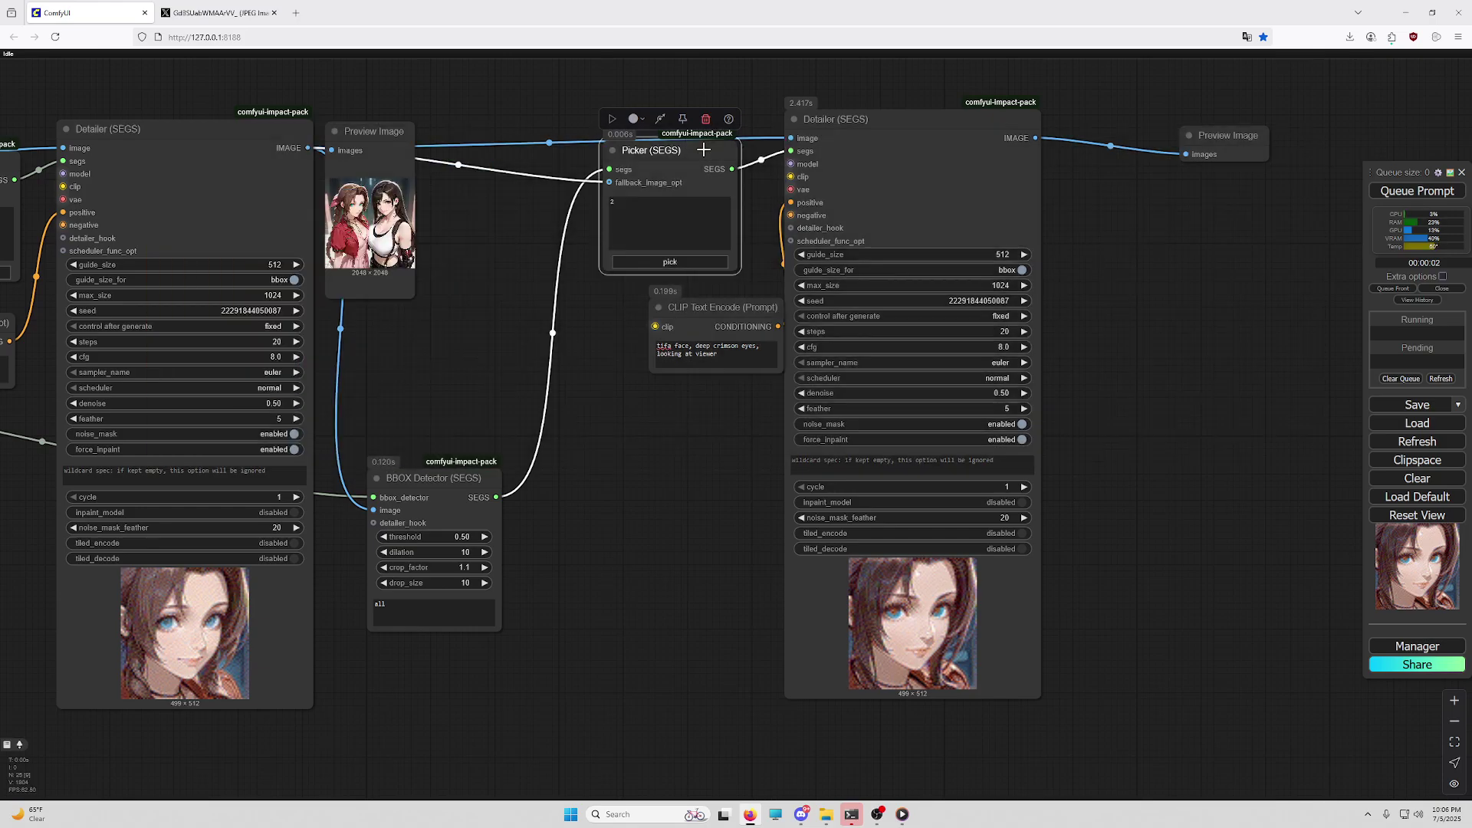
Rerun the workflow and move the final Preview Image node closer to the second Detailer.
{"action": "left_click", "coordinate": [1396, 191]}
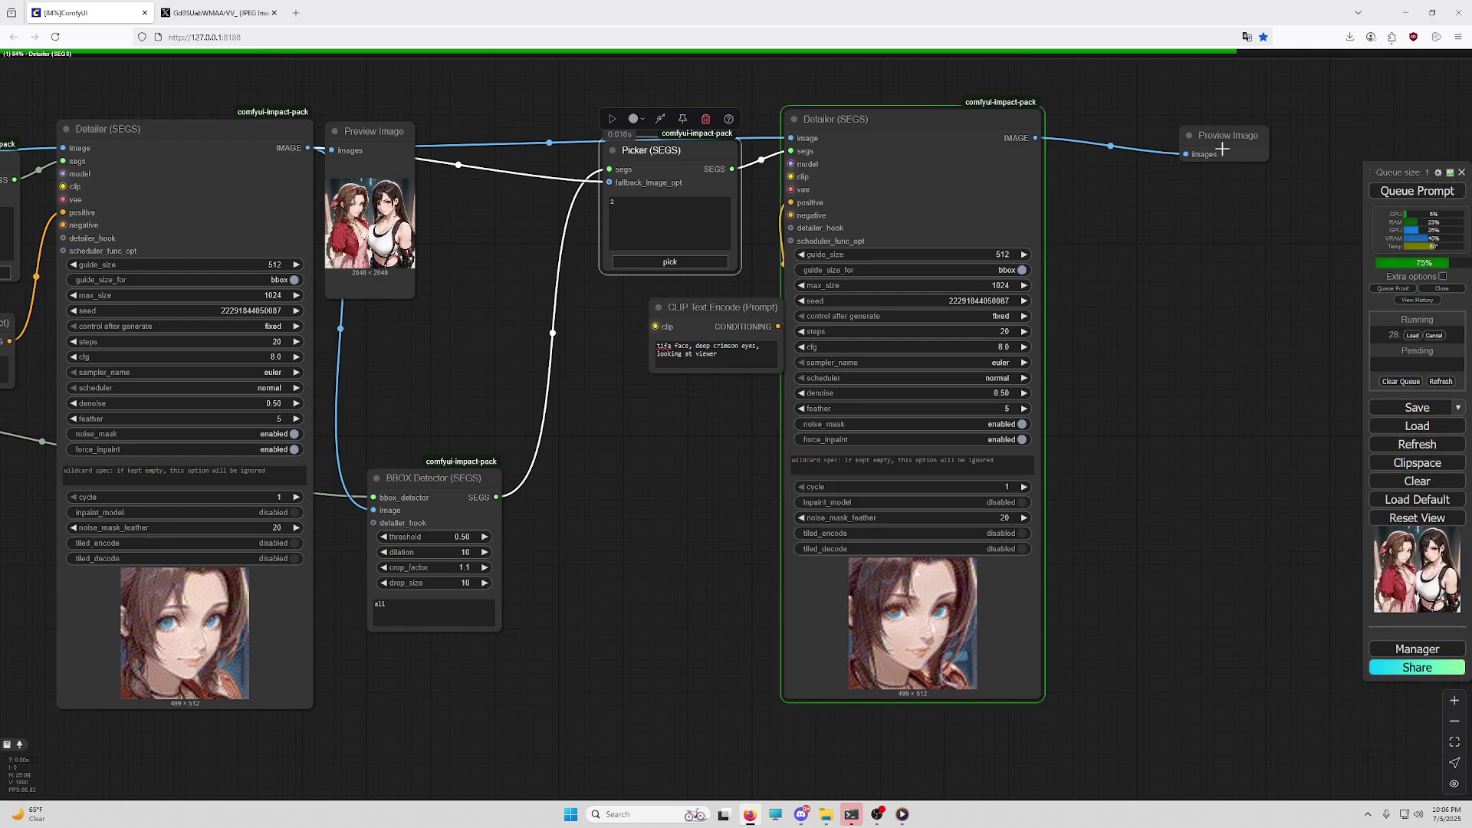
{"action": "left_click_drag", "start_coordinate": [1229, 141], "coordinate": [1132, 121]}
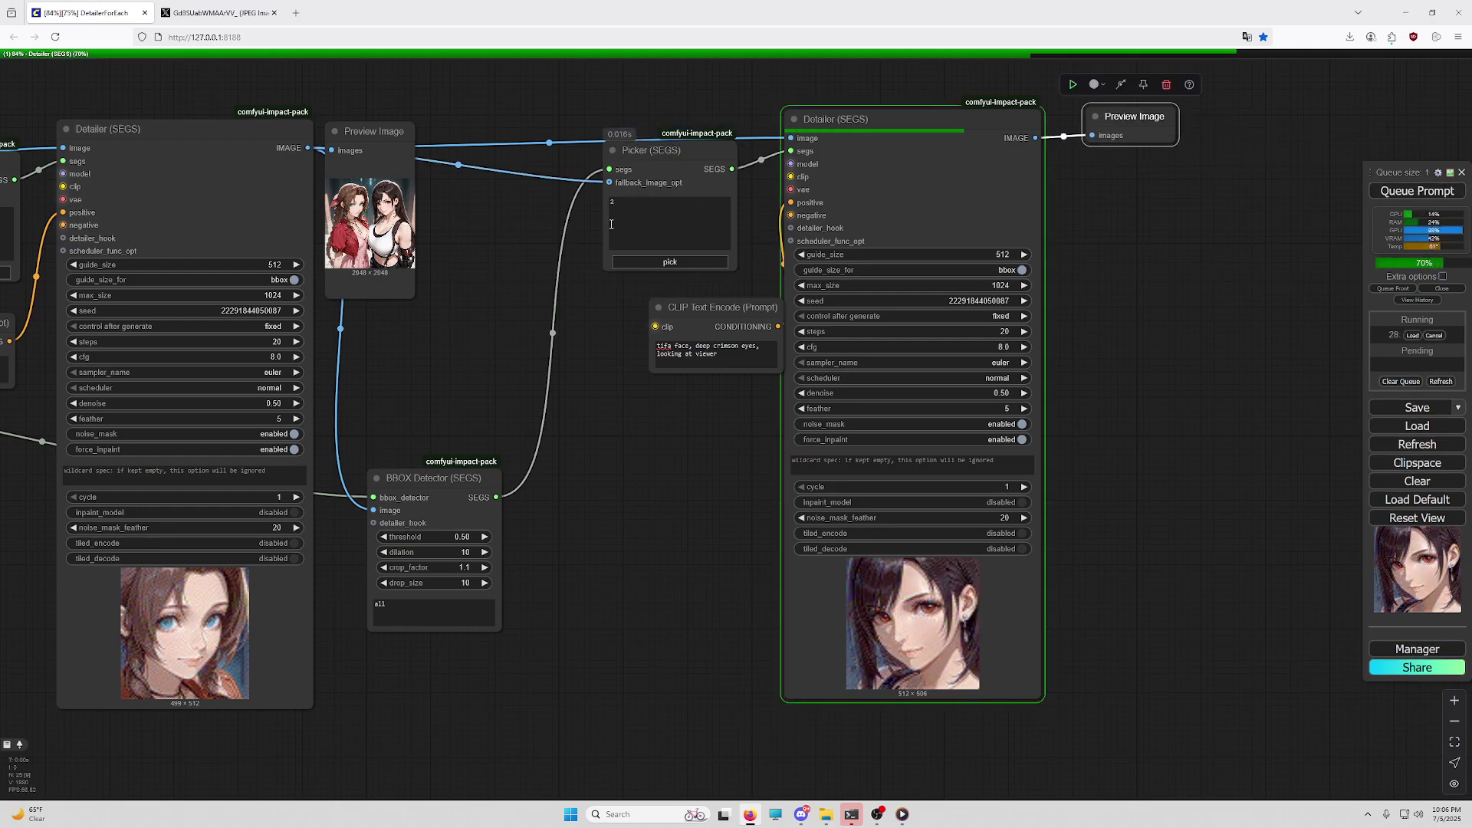
{"action": "left_click_drag", "start_coordinate": [524, 255], "coordinate": [617, 299]}
{"action": "scroll", "coordinate": [435, 251], "scroll_direction": "up", "scroll_amount": 5}
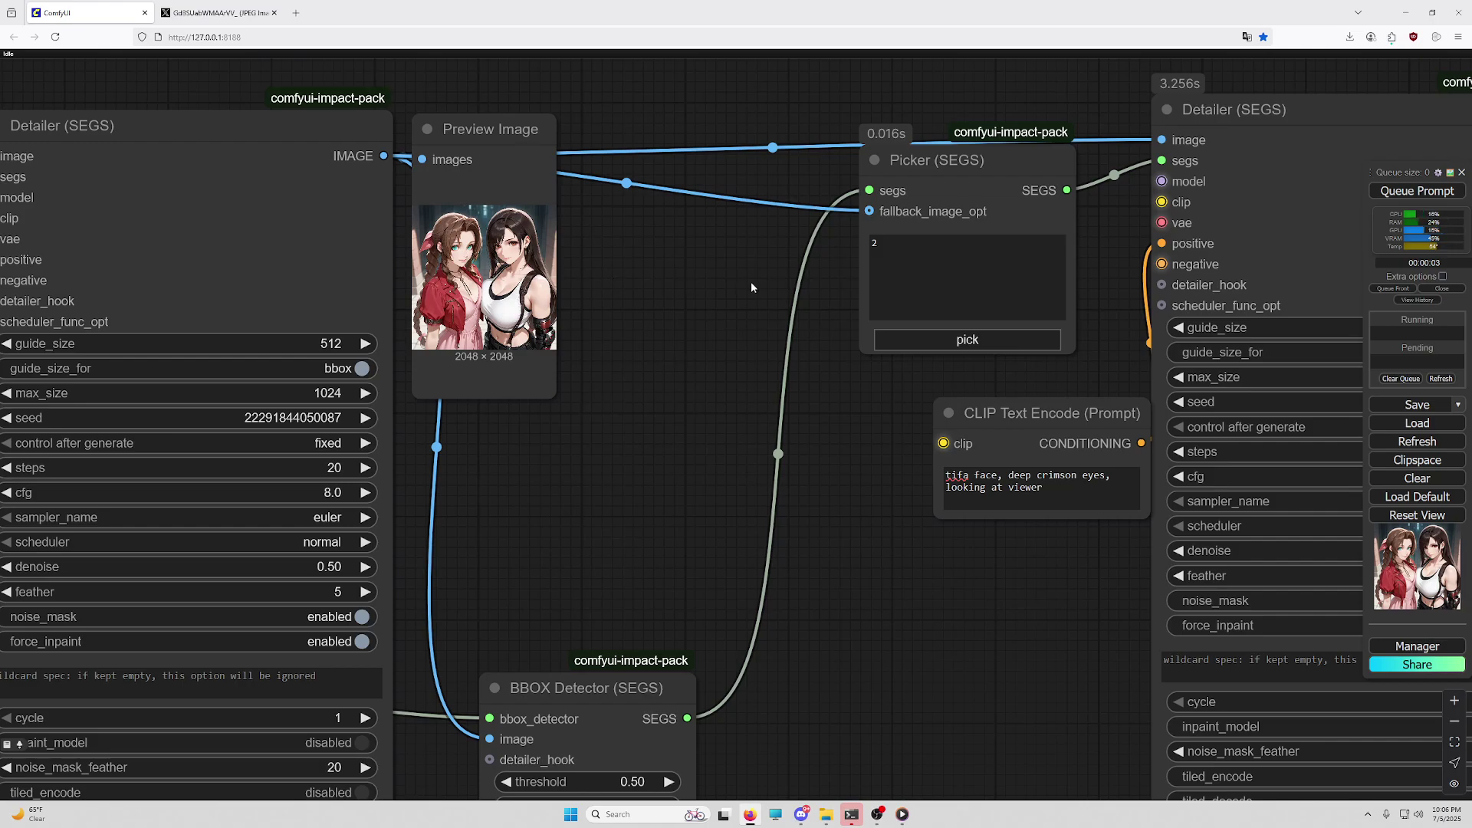
Examine both characters' faces and eye colours in the final Preview Image.
{"action": "scroll", "coordinate": [776, 273], "scroll_direction": "down", "scroll_amount": 1}
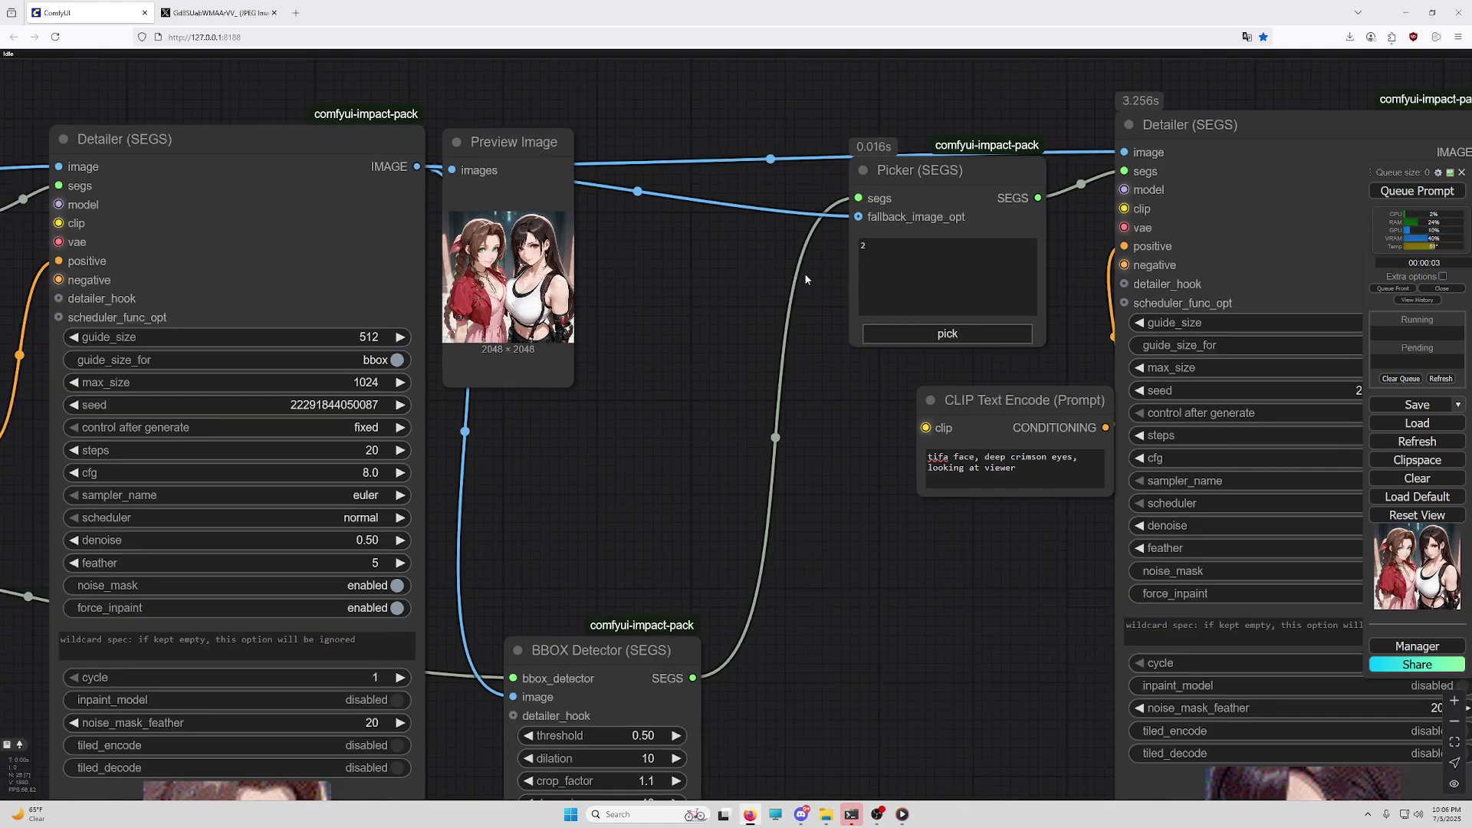
{"action": "left_click_drag", "start_coordinate": [861, 558], "coordinate": [428, 190]}
{"action": "scroll", "coordinate": [925, 479], "scroll_direction": "down", "scroll_amount": 6}
{"action": "scroll", "coordinate": [1125, 149], "scroll_direction": "down", "scroll_amount": 1}
{"action": "left_click_drag", "start_coordinate": [1125, 150], "coordinate": [1009, 347]}
{"action": "scroll", "coordinate": [974, 349], "scroll_direction": "up", "scroll_amount": 17}
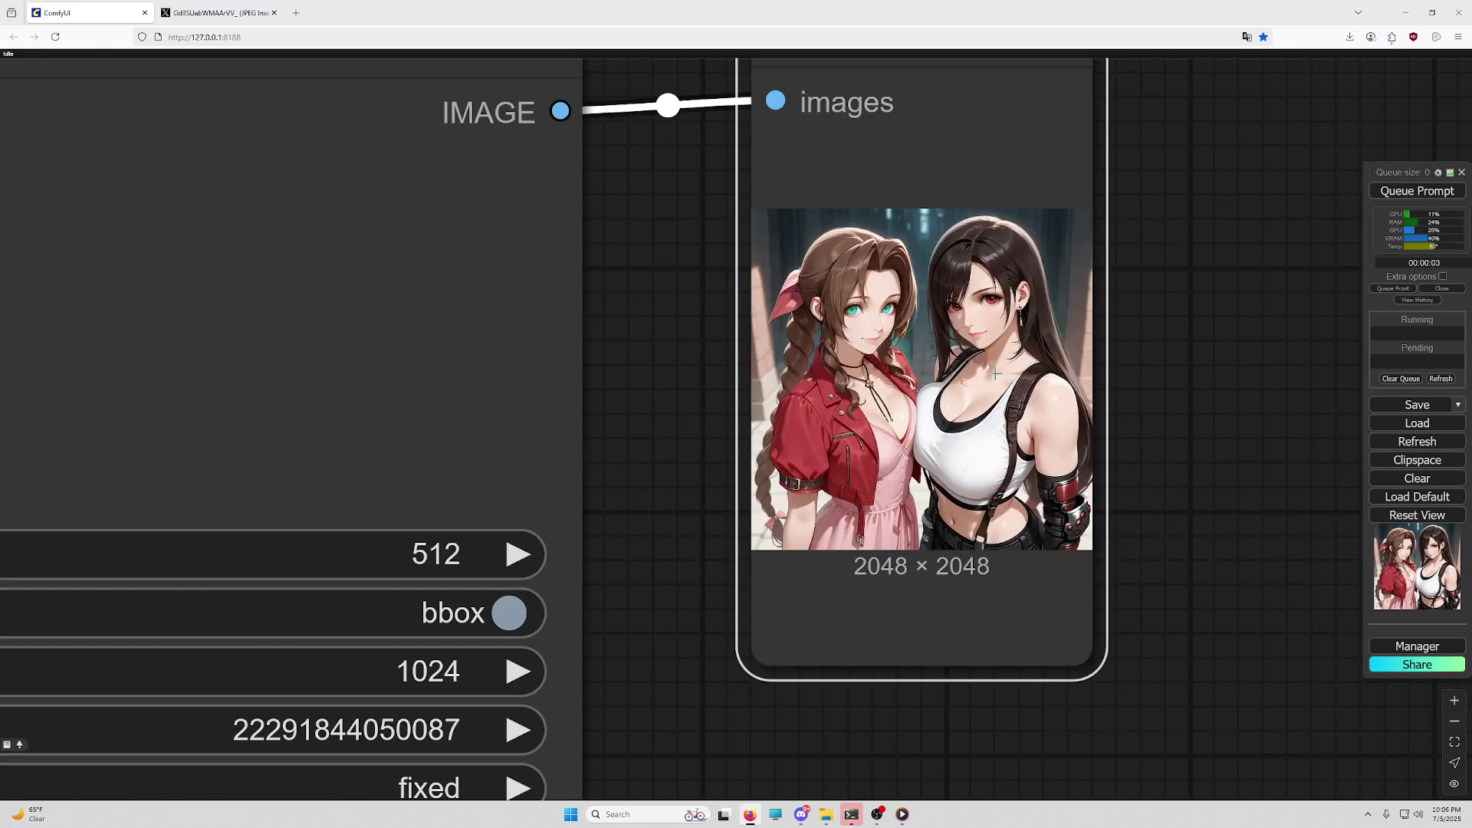
{"action": "scroll", "coordinate": [996, 374], "scroll_direction": "up", "scroll_amount": 8}
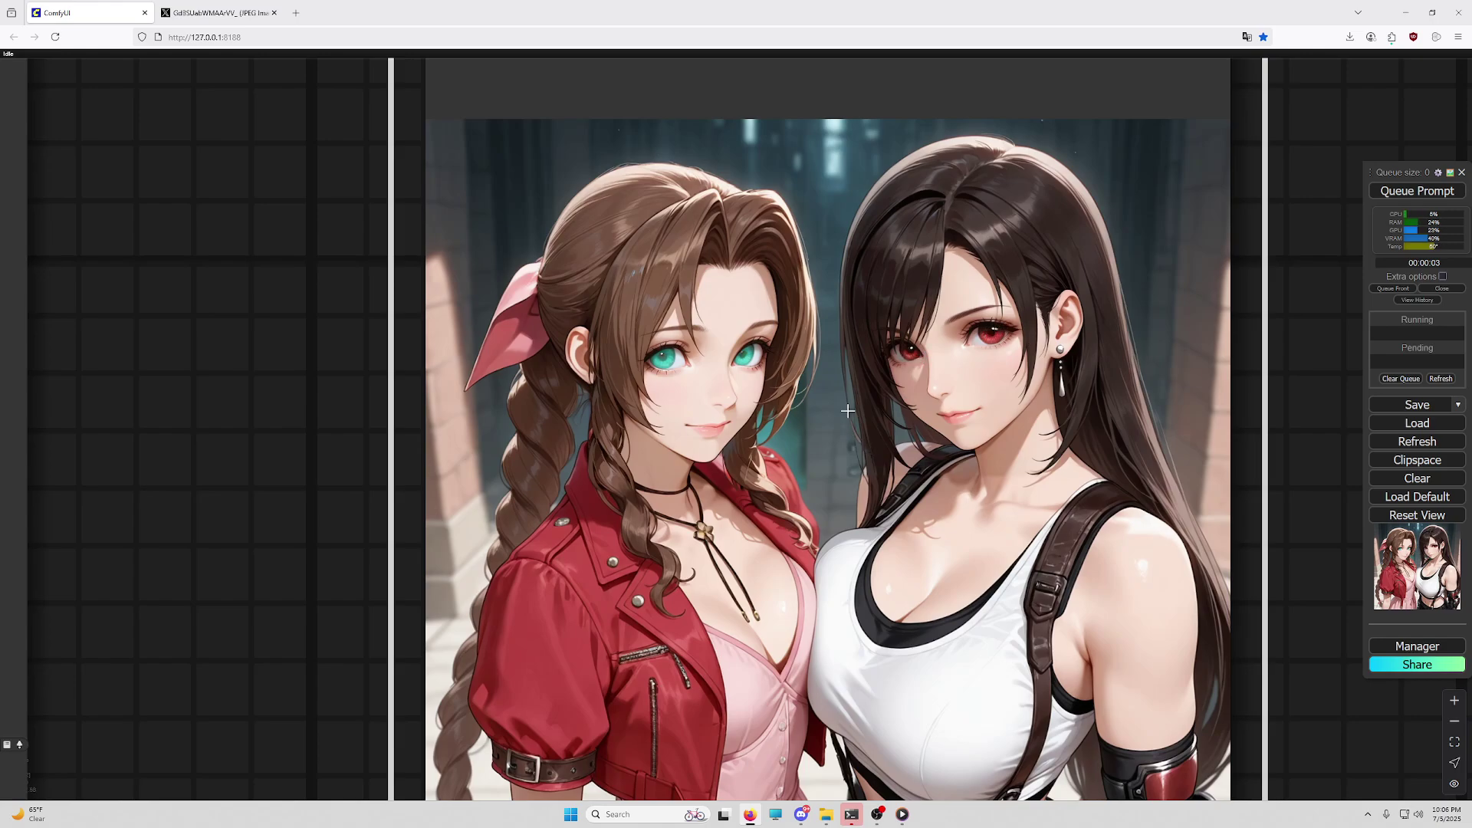
{"action": "scroll", "coordinate": [847, 411], "scroll_direction": "down", "scroll_amount": 10}
Append "drunk blush" to the Aerith face prompt.
{"action": "scroll", "coordinate": [638, 220], "scroll_direction": "left", "scroll_amount": 5}
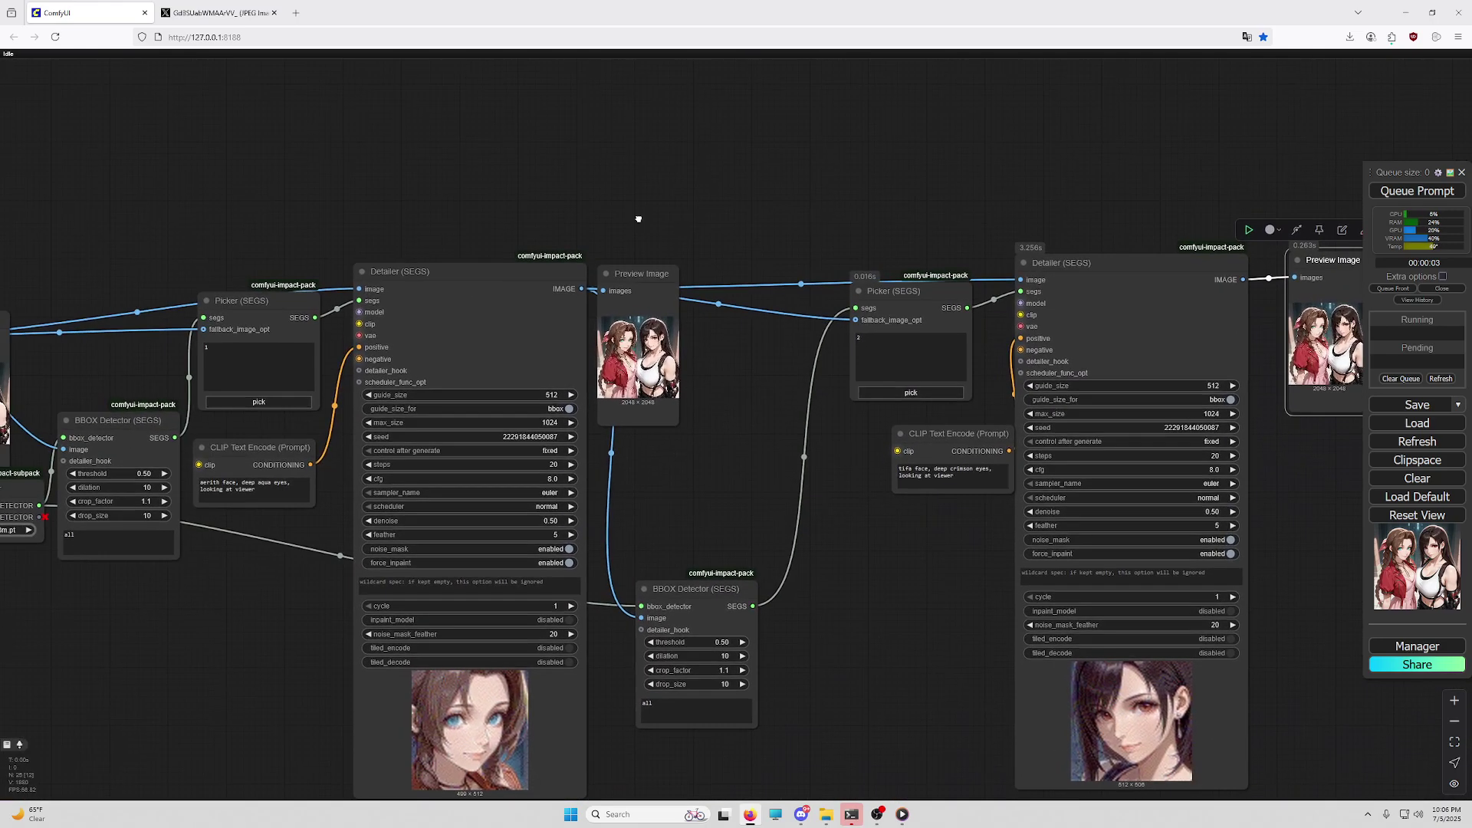
{"action": "scroll", "coordinate": [639, 219], "scroll_direction": "left", "scroll_amount": 5}
{"action": "scroll", "coordinate": [437, 558], "scroll_direction": "up", "scroll_amount": 8}
{"action": "left_click", "coordinate": [508, 428]}
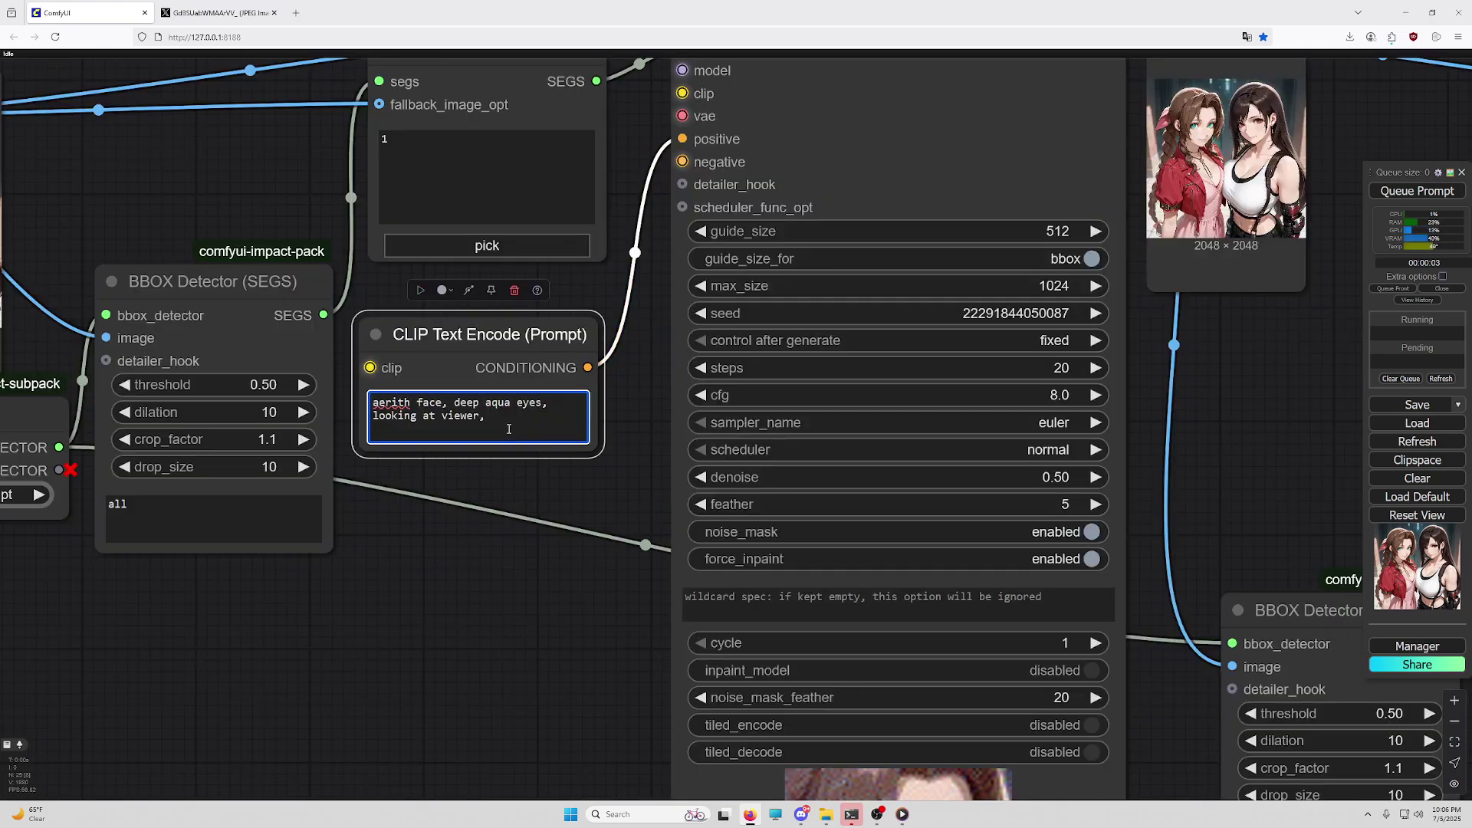
{"action": "type", "text": "drunk bllu"}
{"action": "key", "text": "BackSpace"}
{"action": "key", "text": "BackSpace"}
{"action": "type", "text": "ush"}
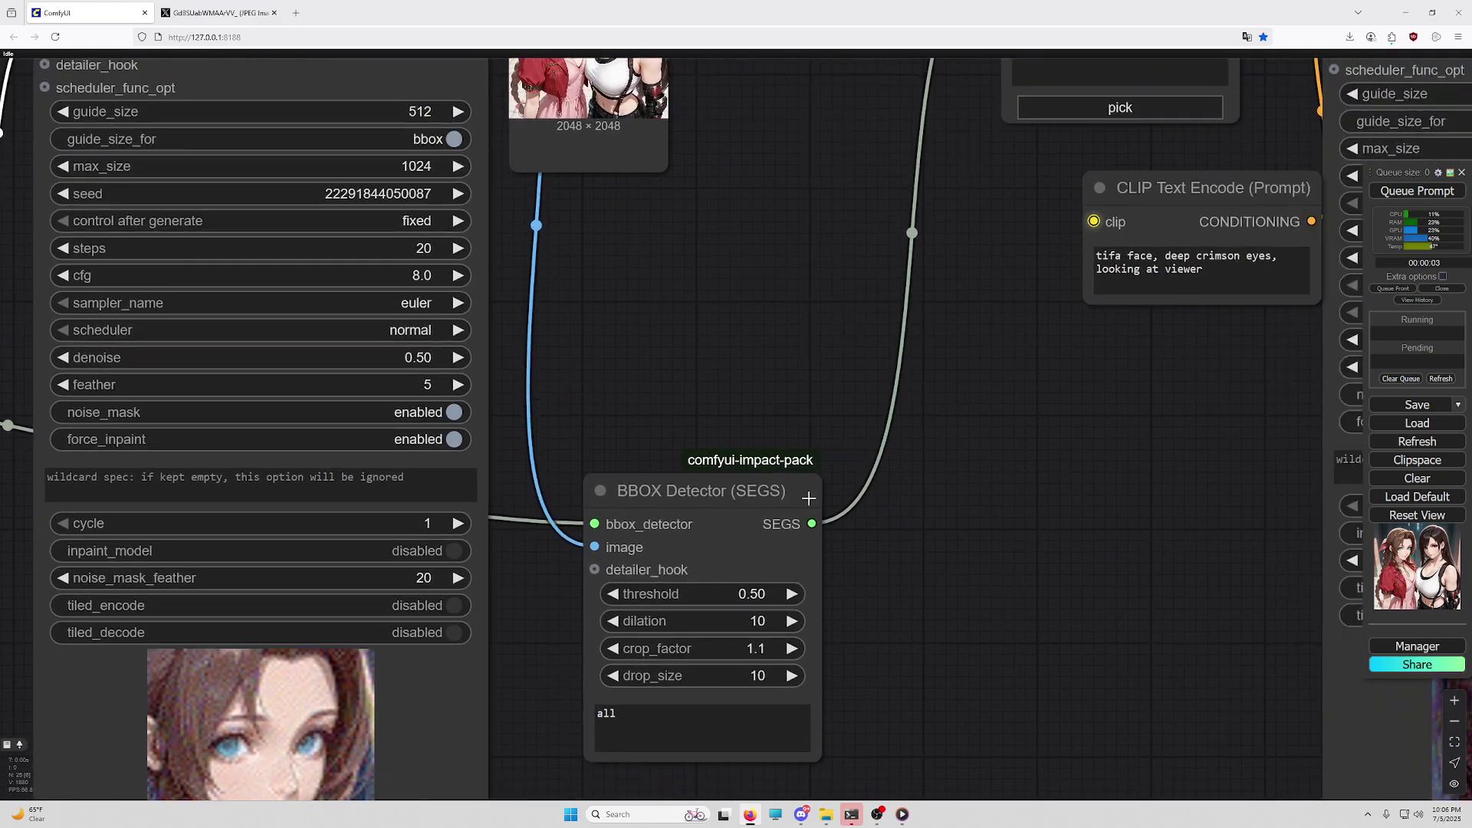
Append "embarrassed sad" to the Tifa face prompt.
{"action": "left_click_drag", "start_coordinate": [1219, 395], "coordinate": [955, 493]}
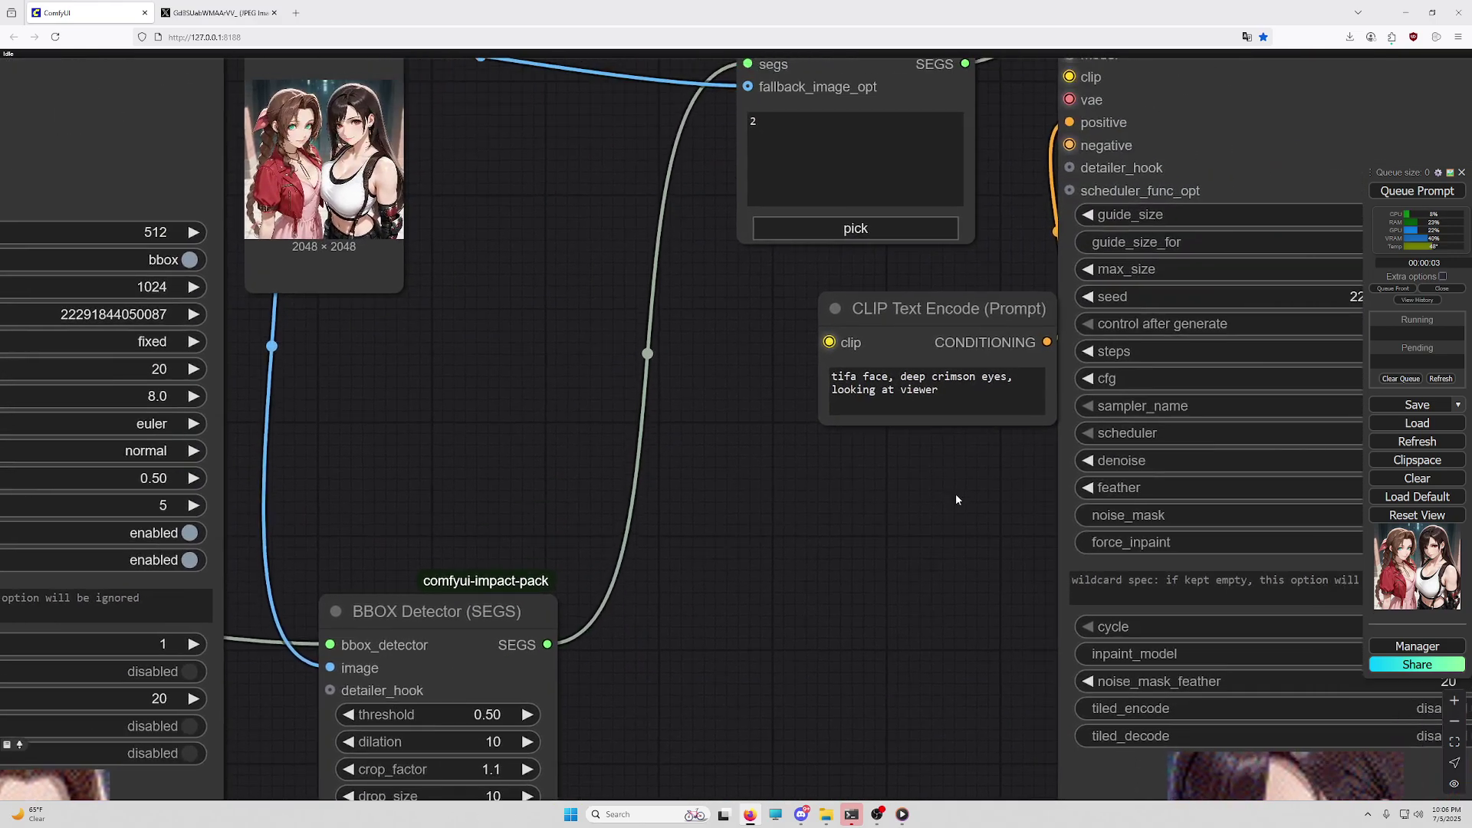
{"action": "left_click", "coordinate": [993, 399]}
{"action": "type", "text": ", embna"}
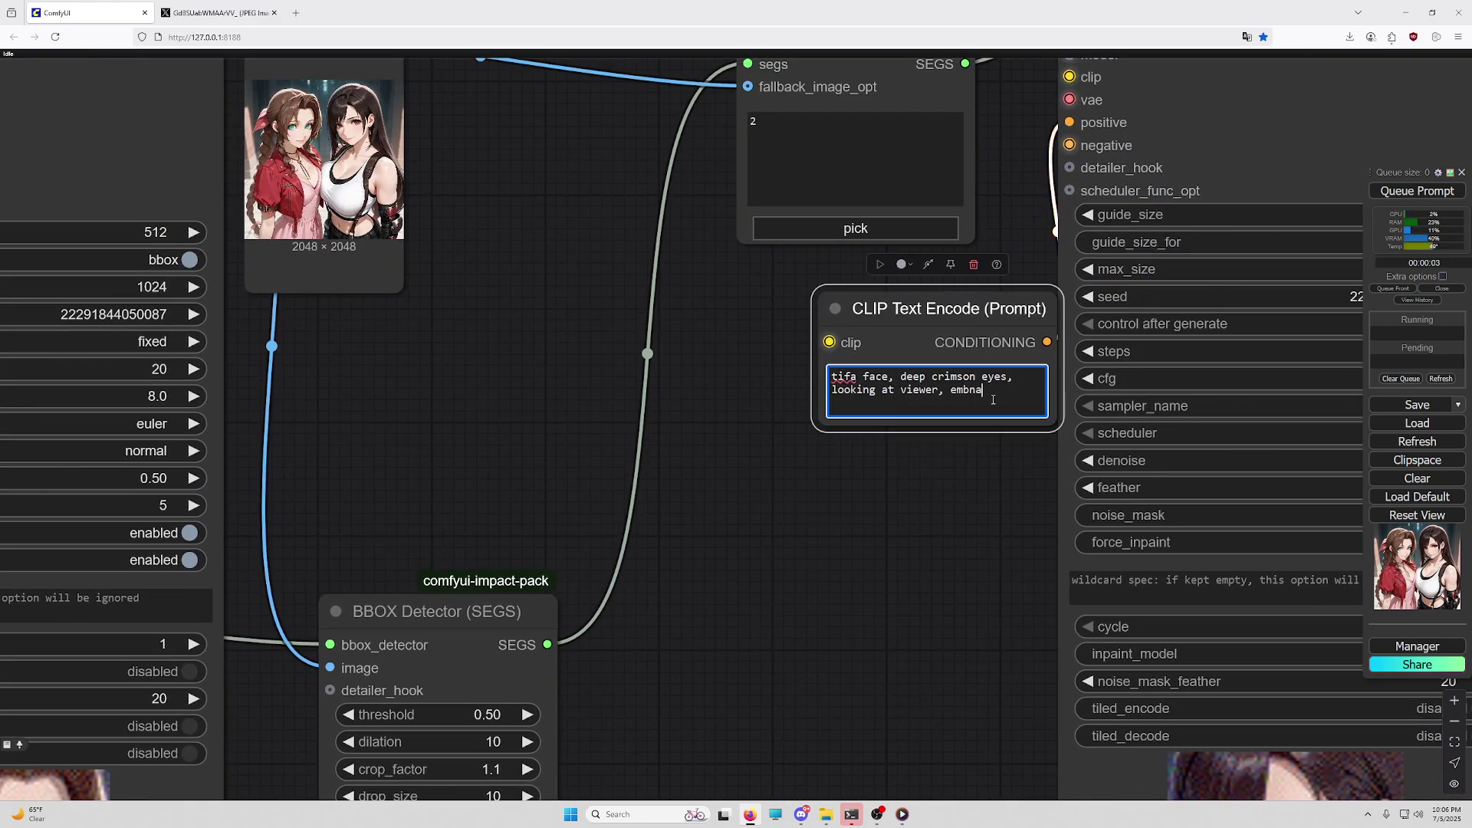
{"action": "key", "text": "BackSpace"}
{"action": "key", "text": "BackSpace"}
{"action": "type", "text": "arassed sad"}
{"action": "right_click", "coordinate": [968, 390]}
{"action": "scroll", "coordinate": [798, 532], "scroll_direction": "down", "scroll_amount": 5}
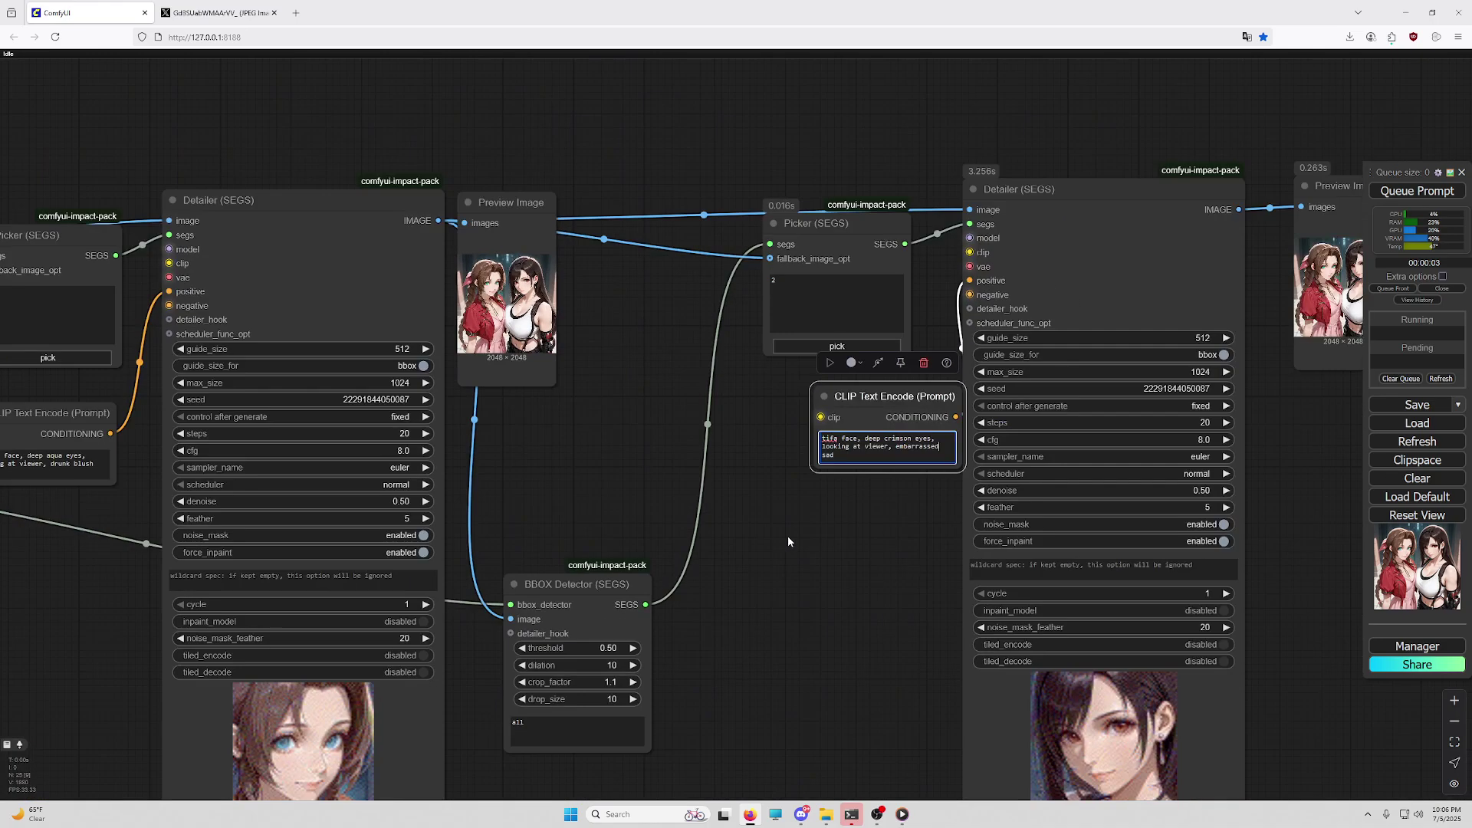
Rerun the workflow and examine both characters' refined expressions in the intermediate and final Preview Image nodes.
{"action": "left_click_drag", "start_coordinate": [477, 375], "coordinate": [700, 358]}
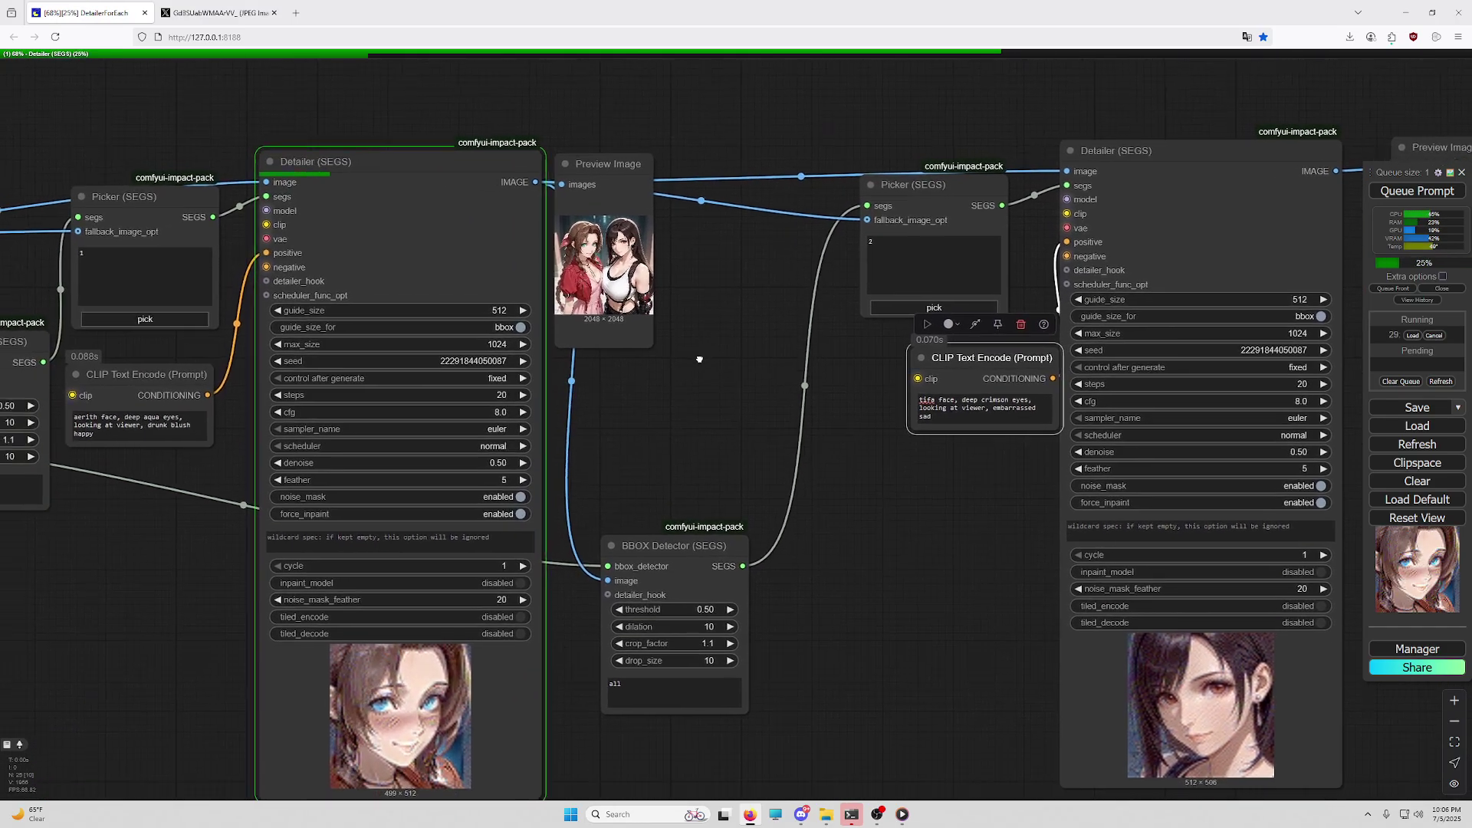
{"action": "scroll", "coordinate": [611, 241], "scroll_direction": "up", "scroll_amount": 1}
{"action": "scroll", "coordinate": [611, 240], "scroll_direction": "up", "scroll_amount": 15}
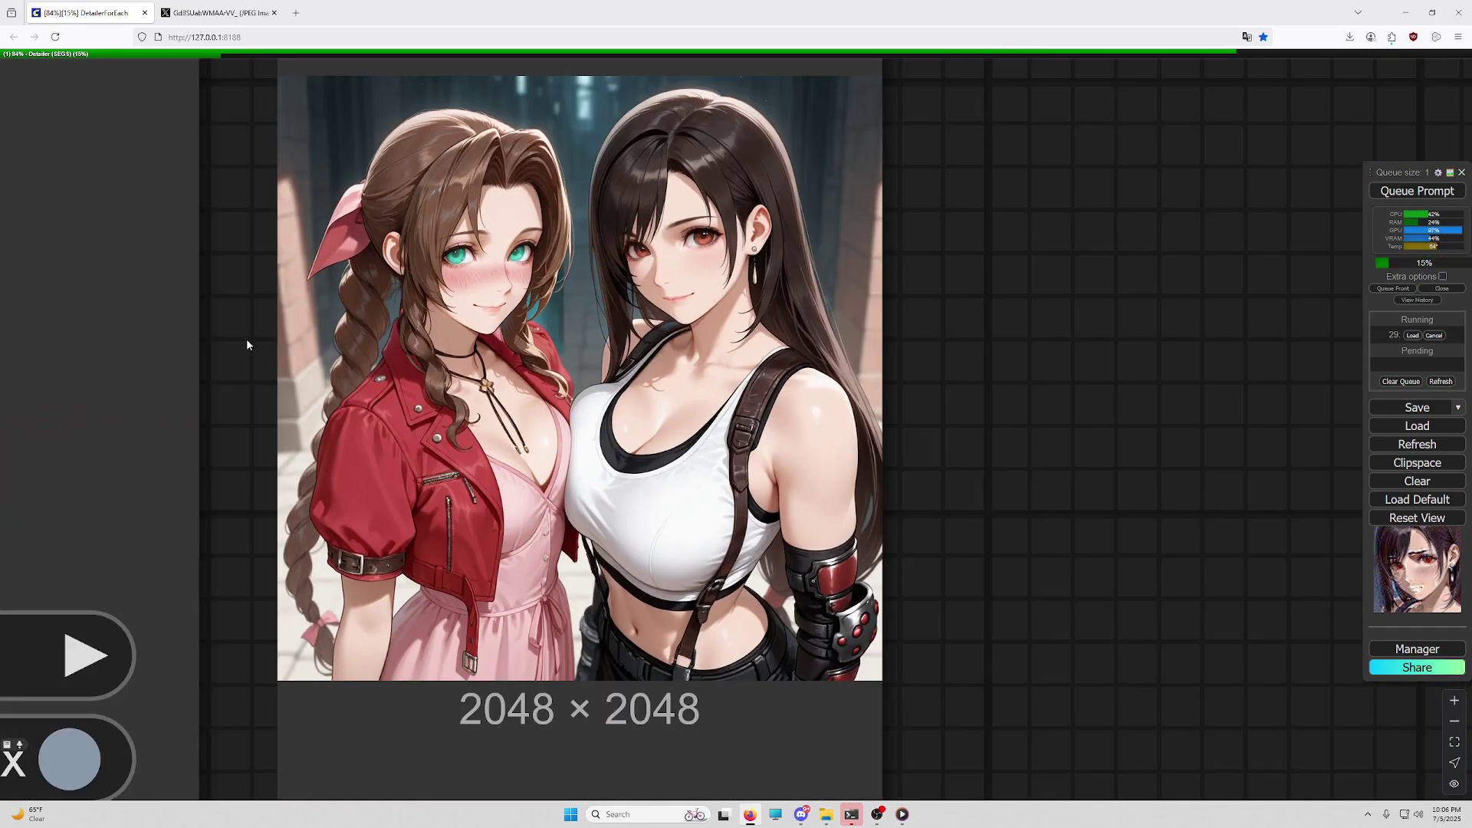
{"action": "scroll", "coordinate": [917, 329], "scroll_direction": "down", "scroll_amount": 20}
{"action": "left_click_drag", "start_coordinate": [923, 201], "coordinate": [893, 190]}
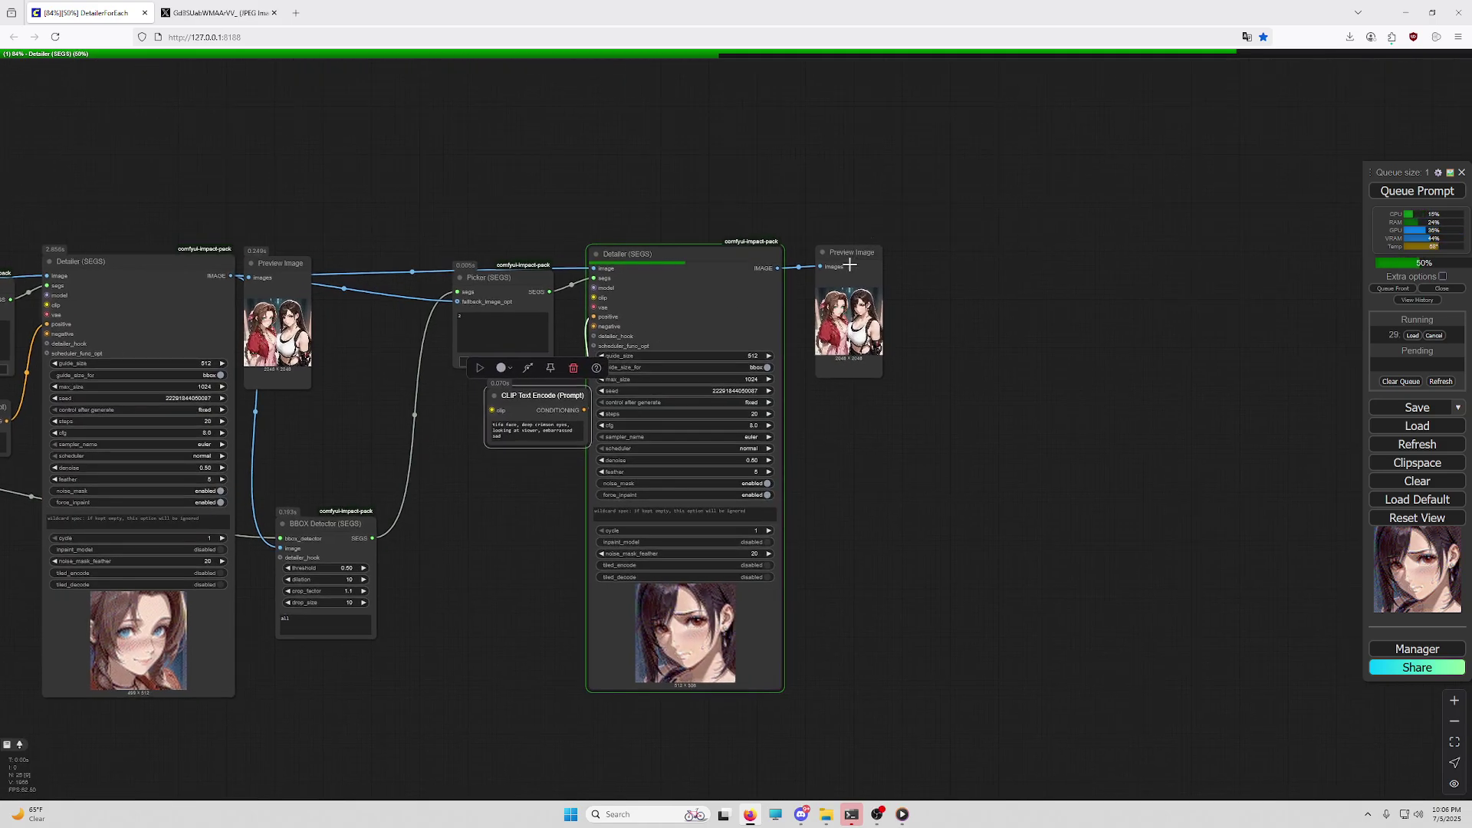
{"action": "scroll", "coordinate": [860, 302], "scroll_direction": "up", "scroll_amount": 20}
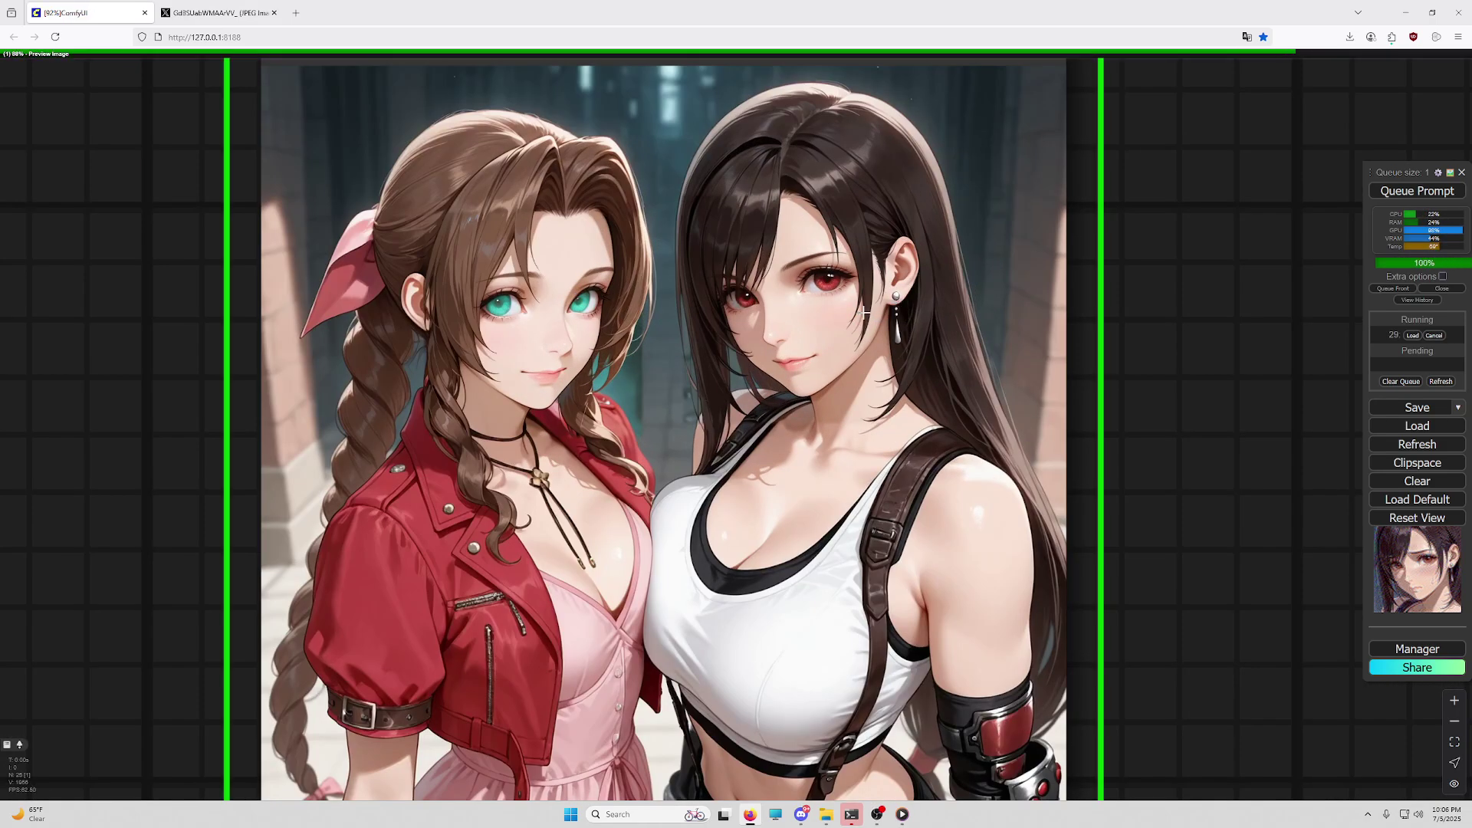
{"action": "scroll", "coordinate": [623, 368], "scroll_direction": "down", "scroll_amount": 15}
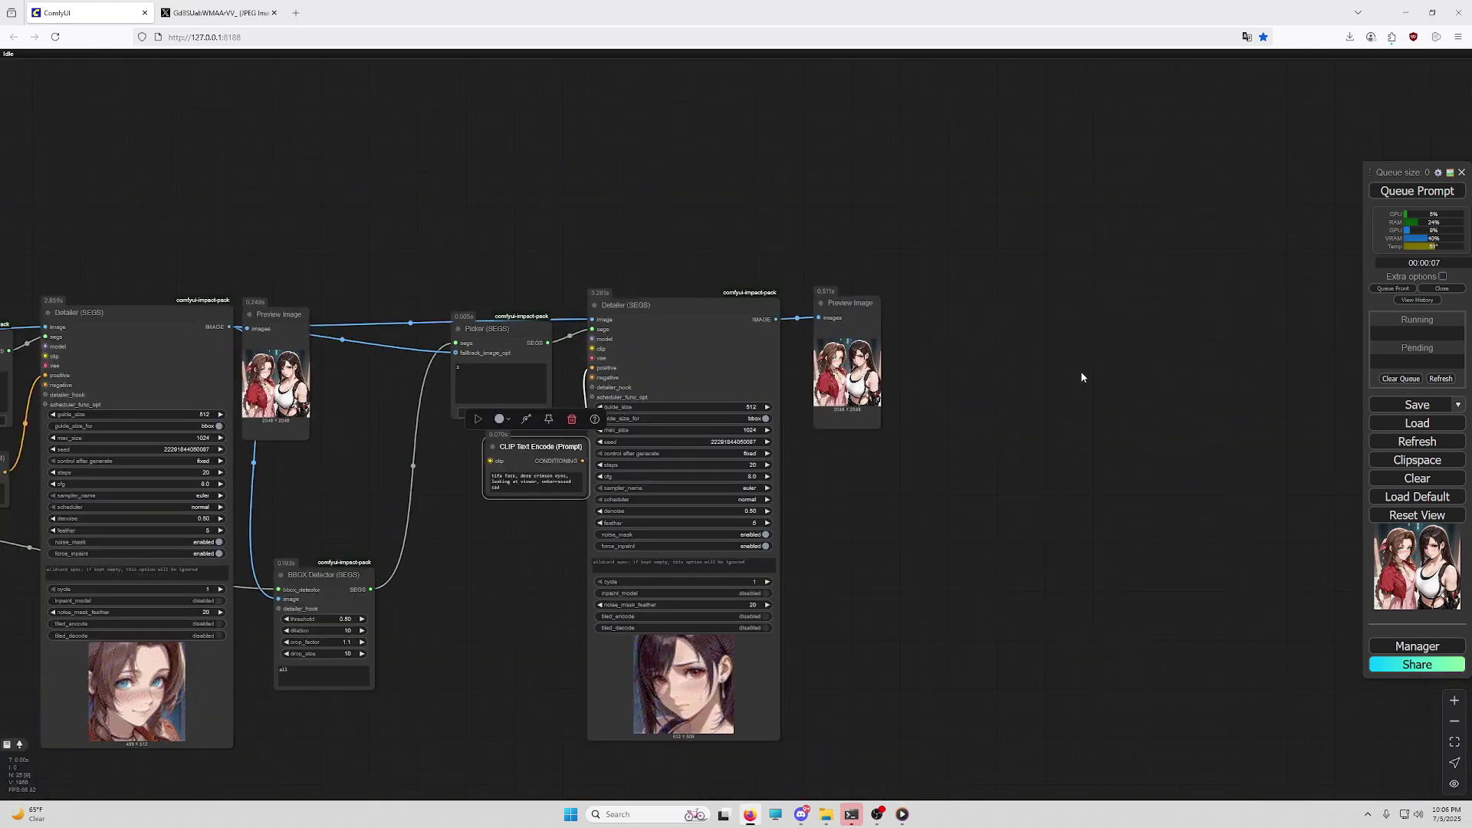
{"action": "left_click_drag", "start_coordinate": [483, 260], "coordinate": [773, 250]}
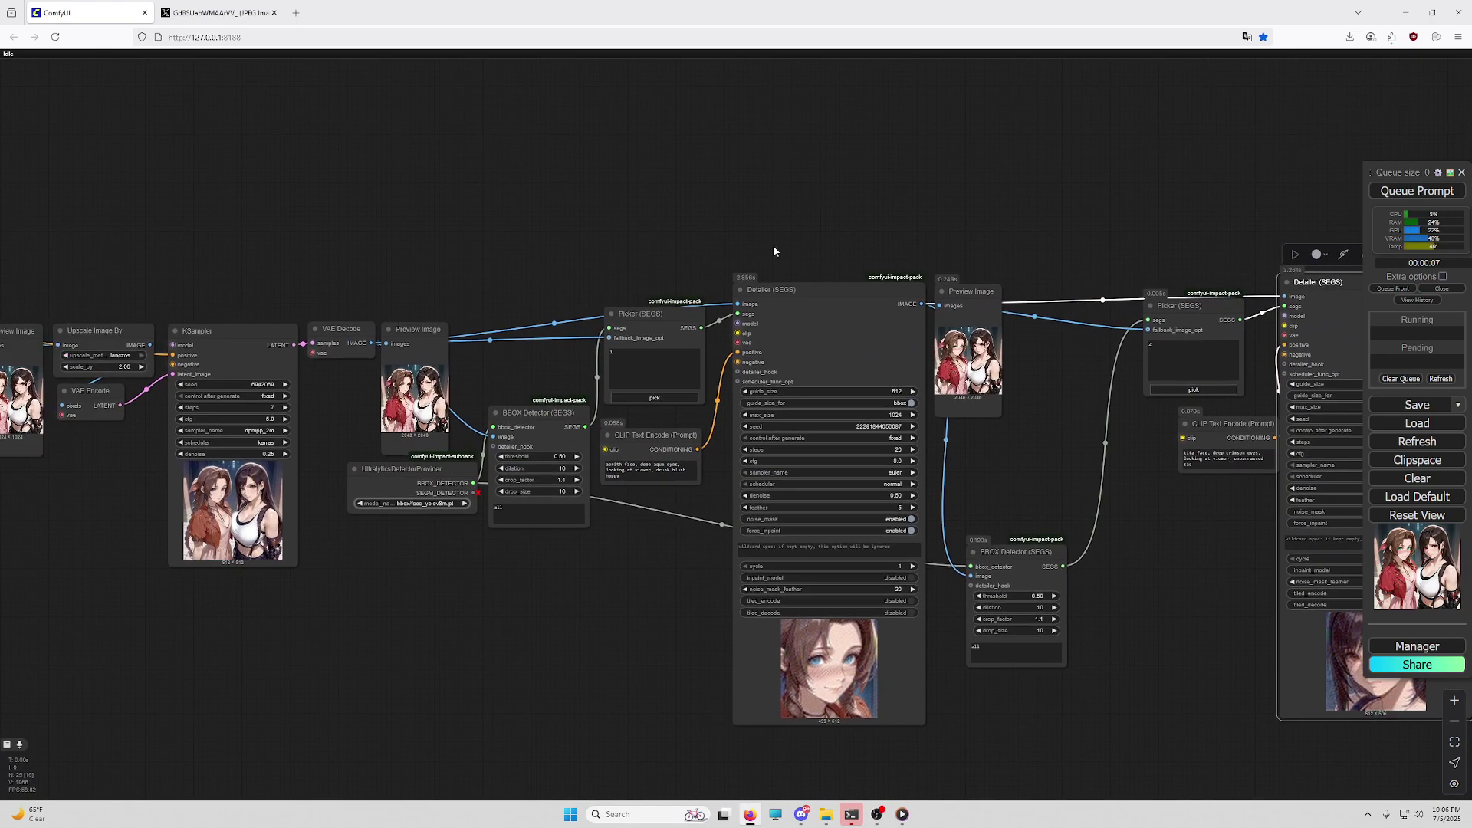
{"action": "scroll", "coordinate": [656, 320], "scroll_direction": "up", "scroll_amount": 5}
{"action": "scroll", "coordinate": [572, 260], "scroll_direction": "down", "scroll_amount": 5}
{"action": "scroll", "coordinate": [572, 261], "scroll_direction": "up", "scroll_amount": 2}
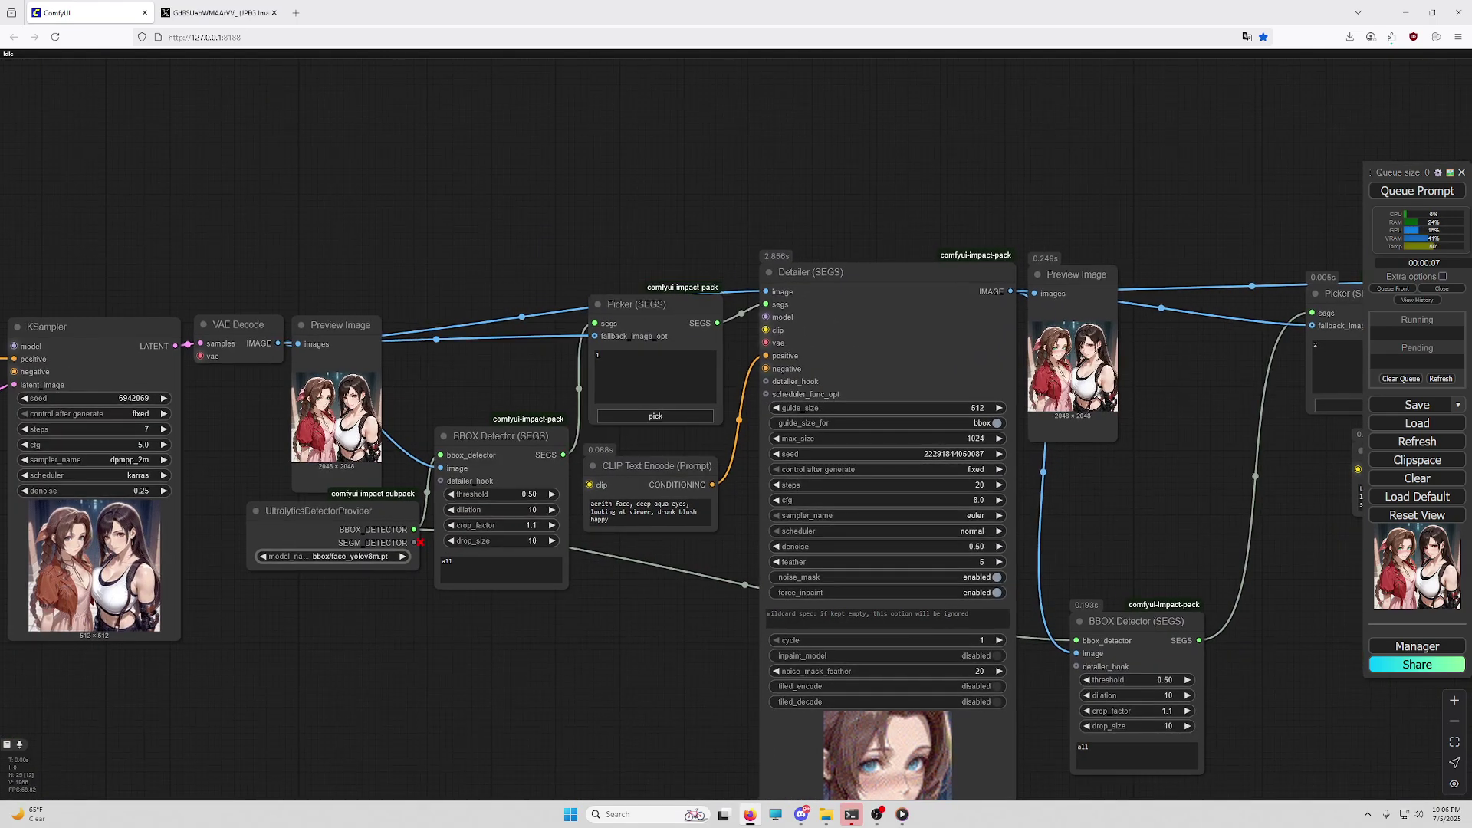